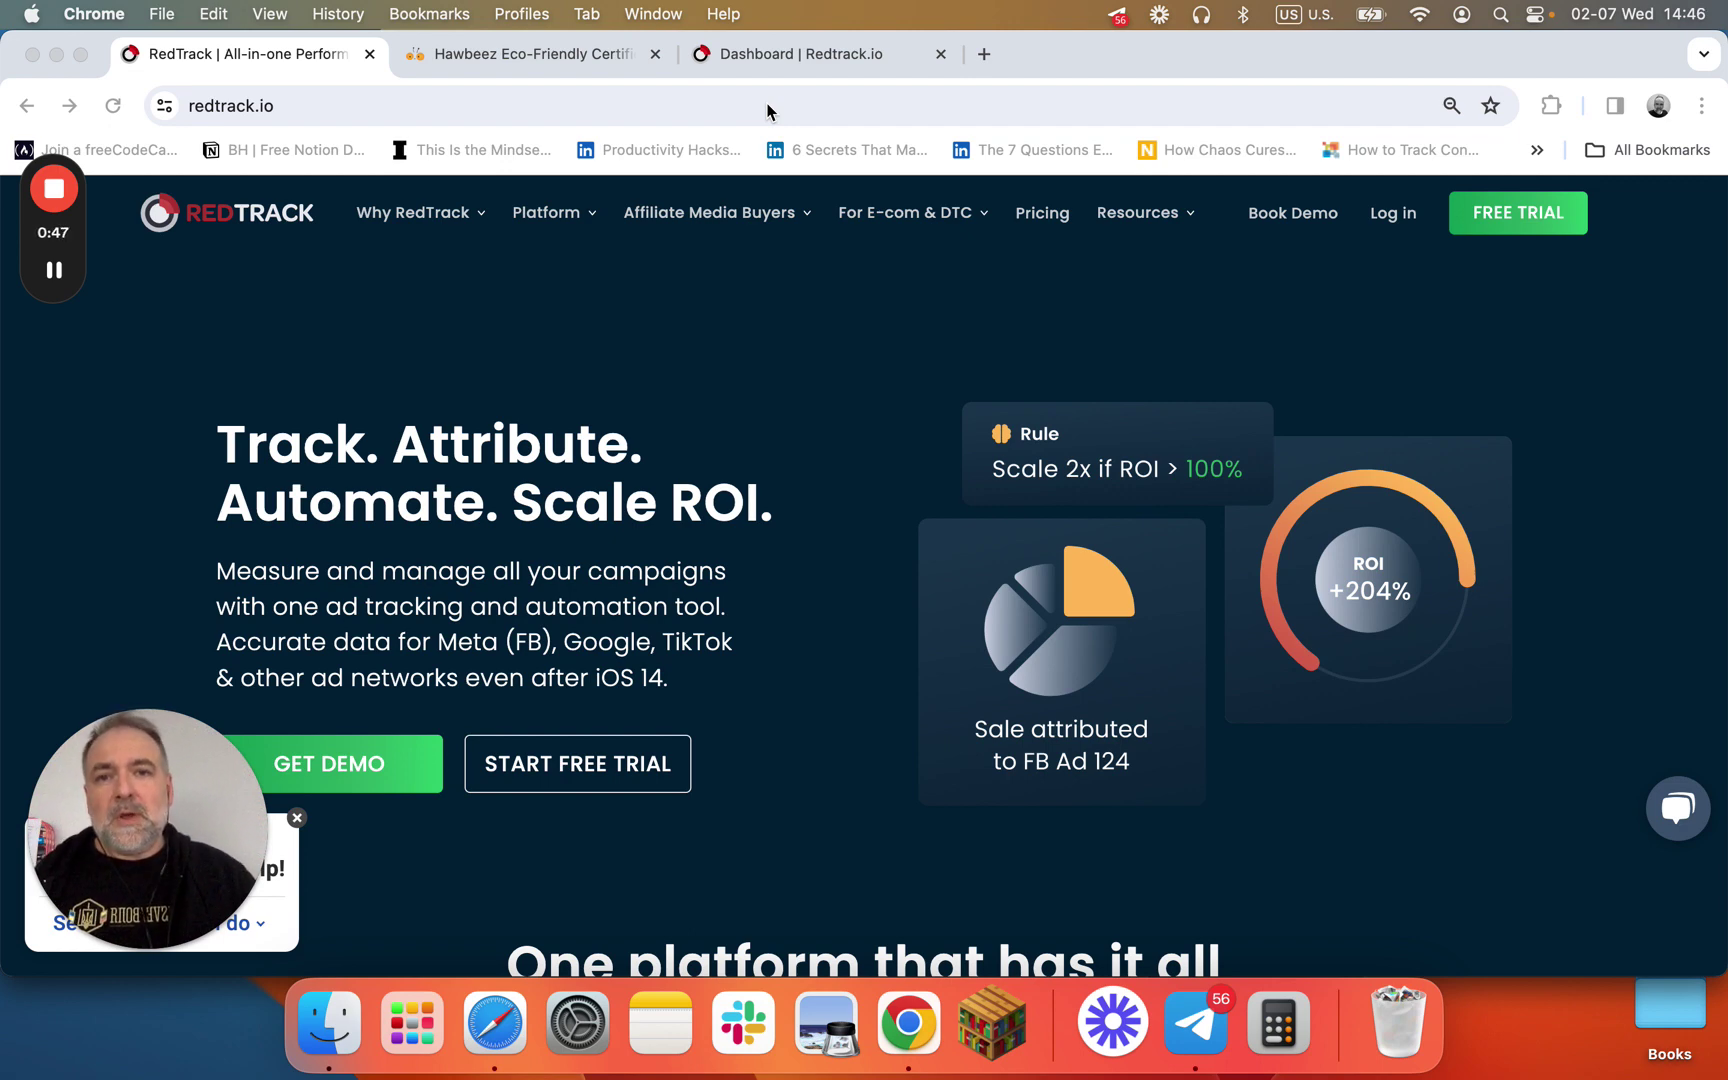
View the traffic channels in the RedTrack dashboard and open the report of the Facebook for Hawbeez campaign.
click(806, 57)
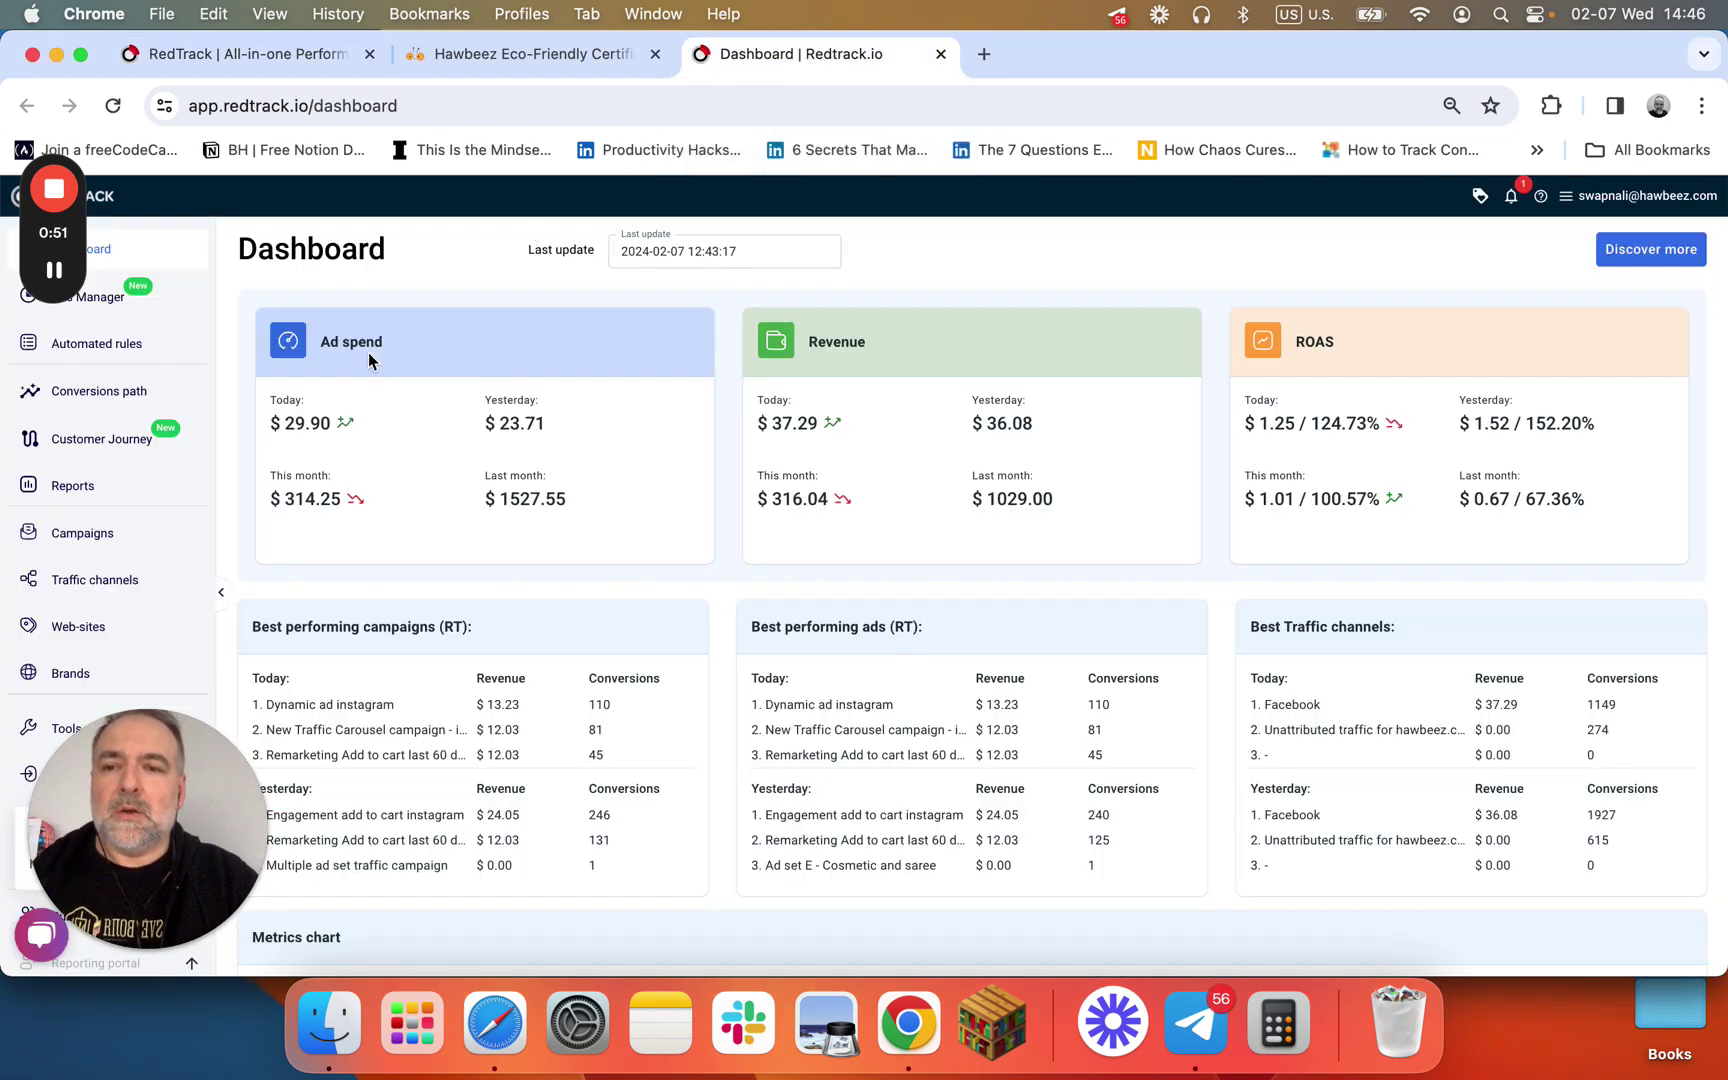
click(93, 584)
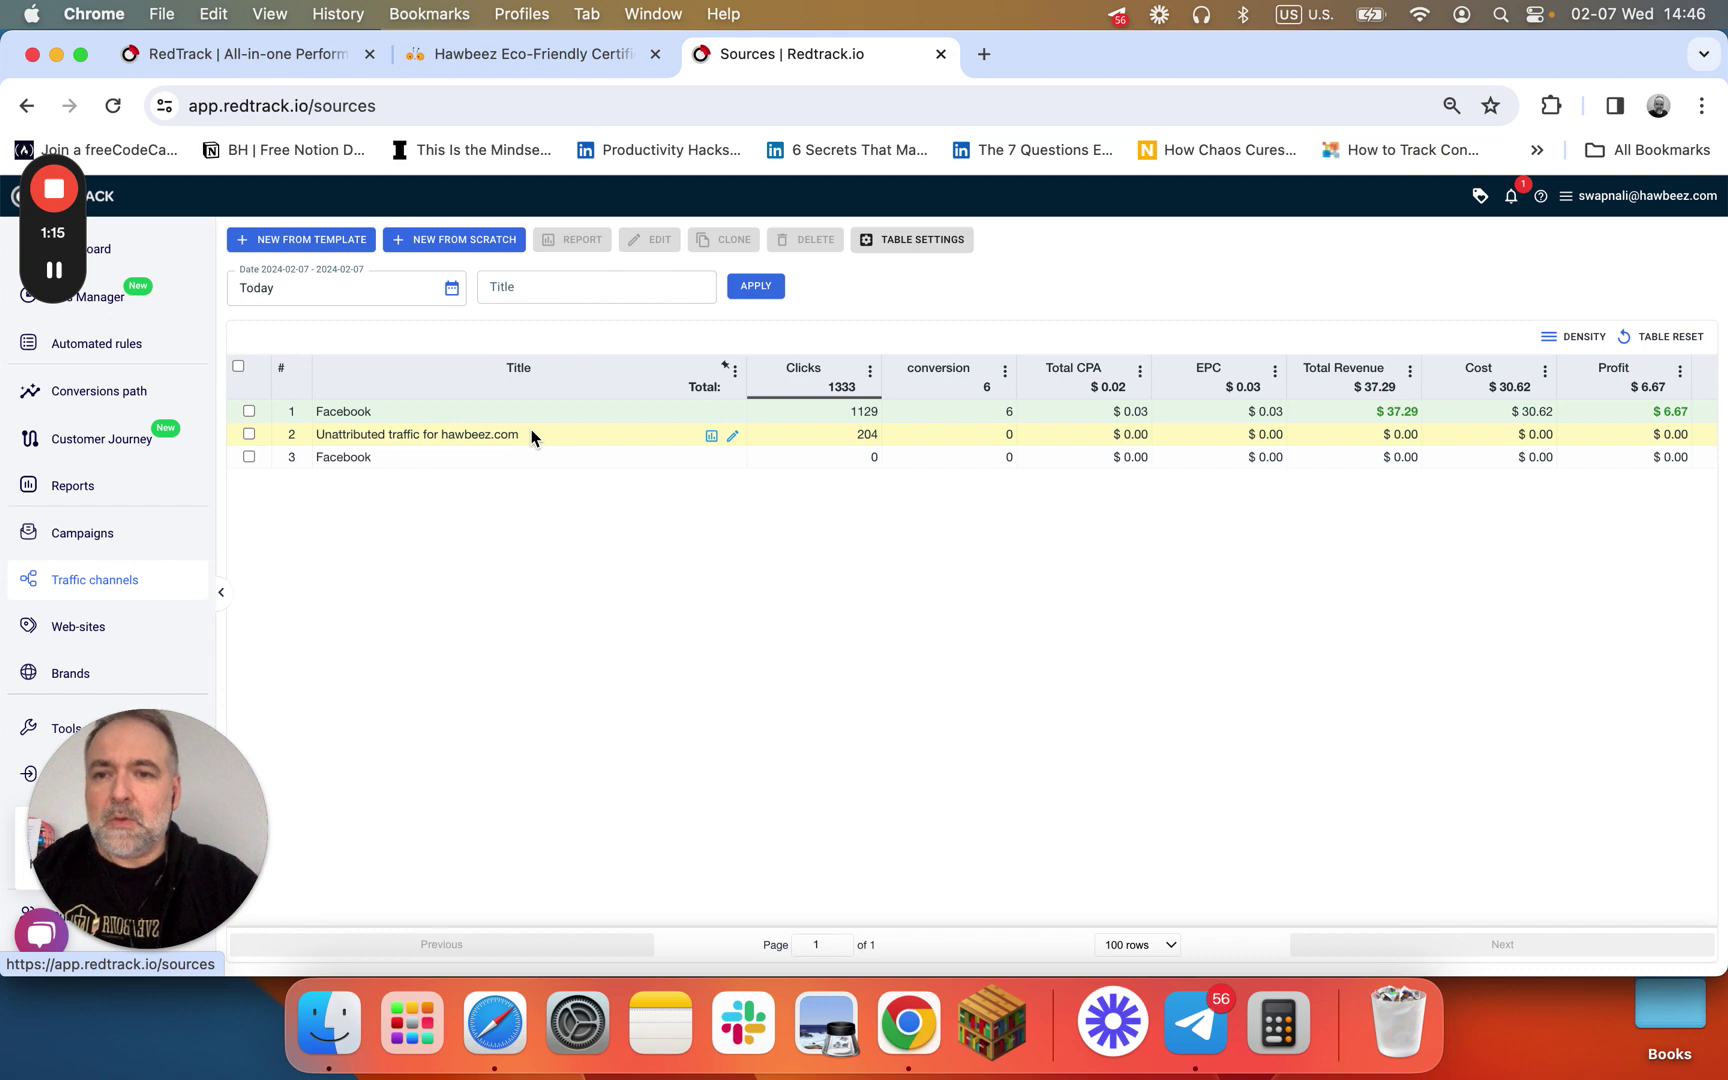
click(112, 536)
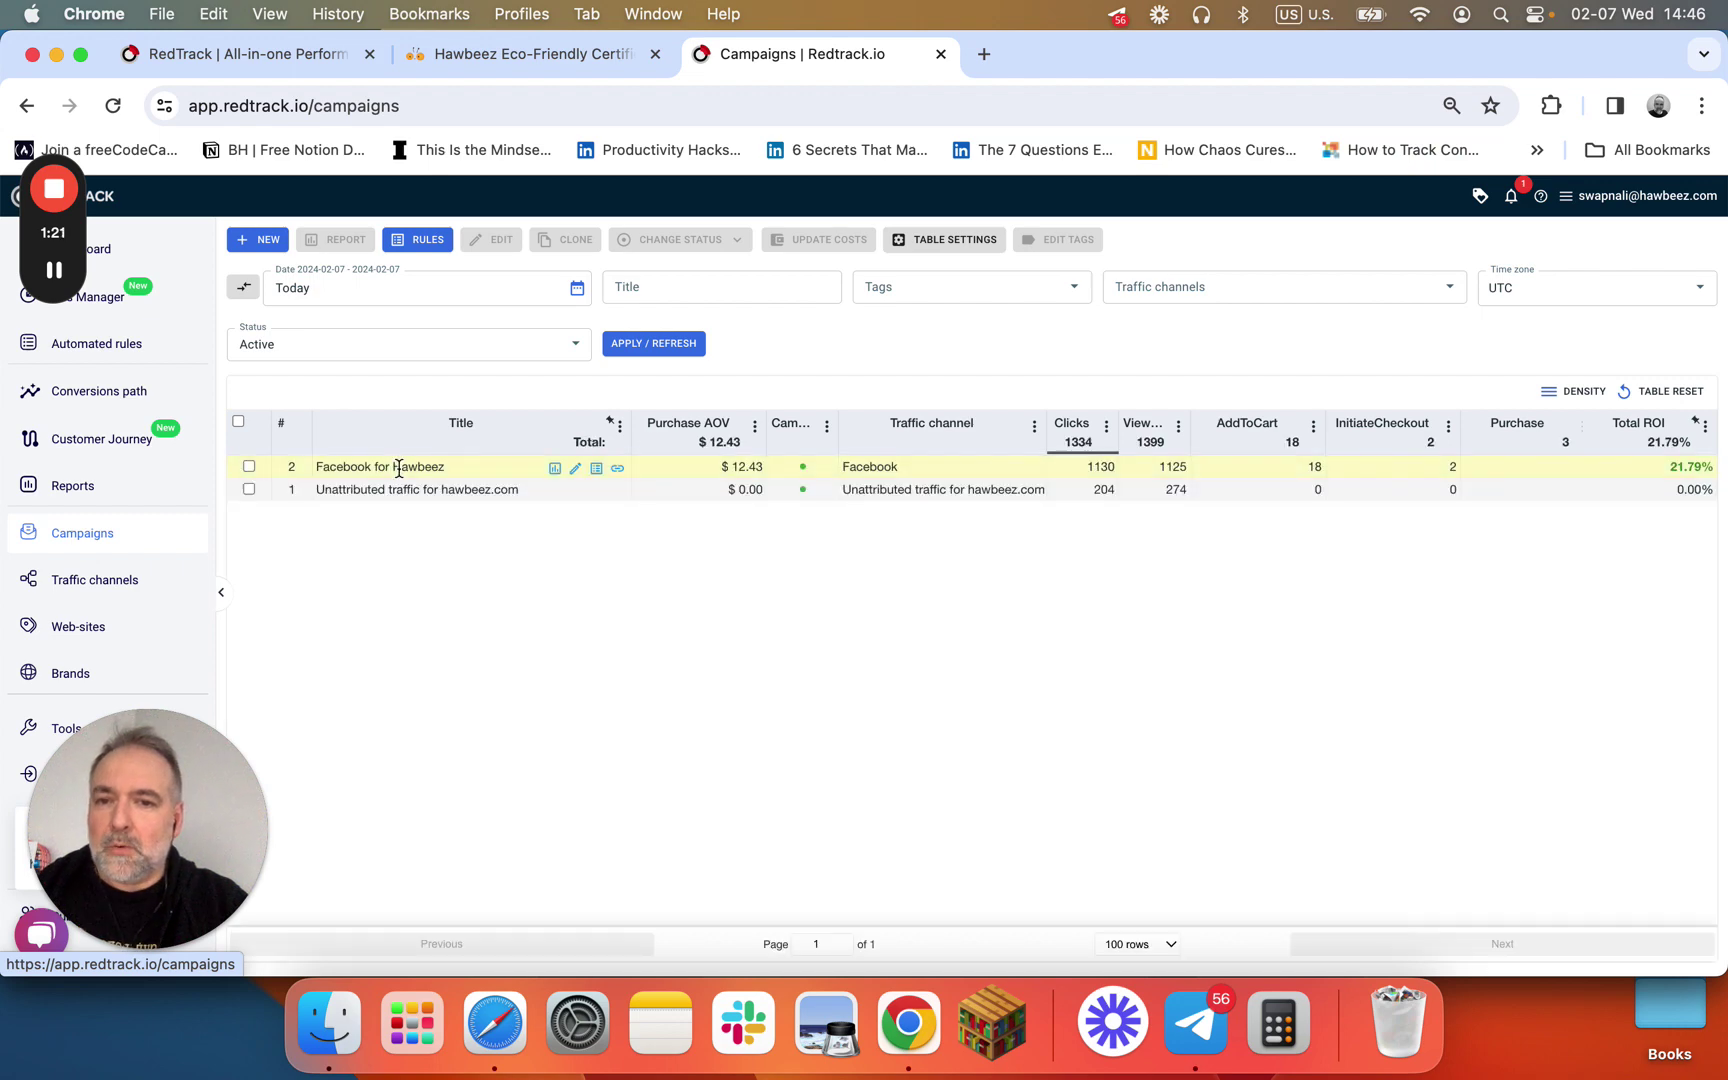
click(556, 470)
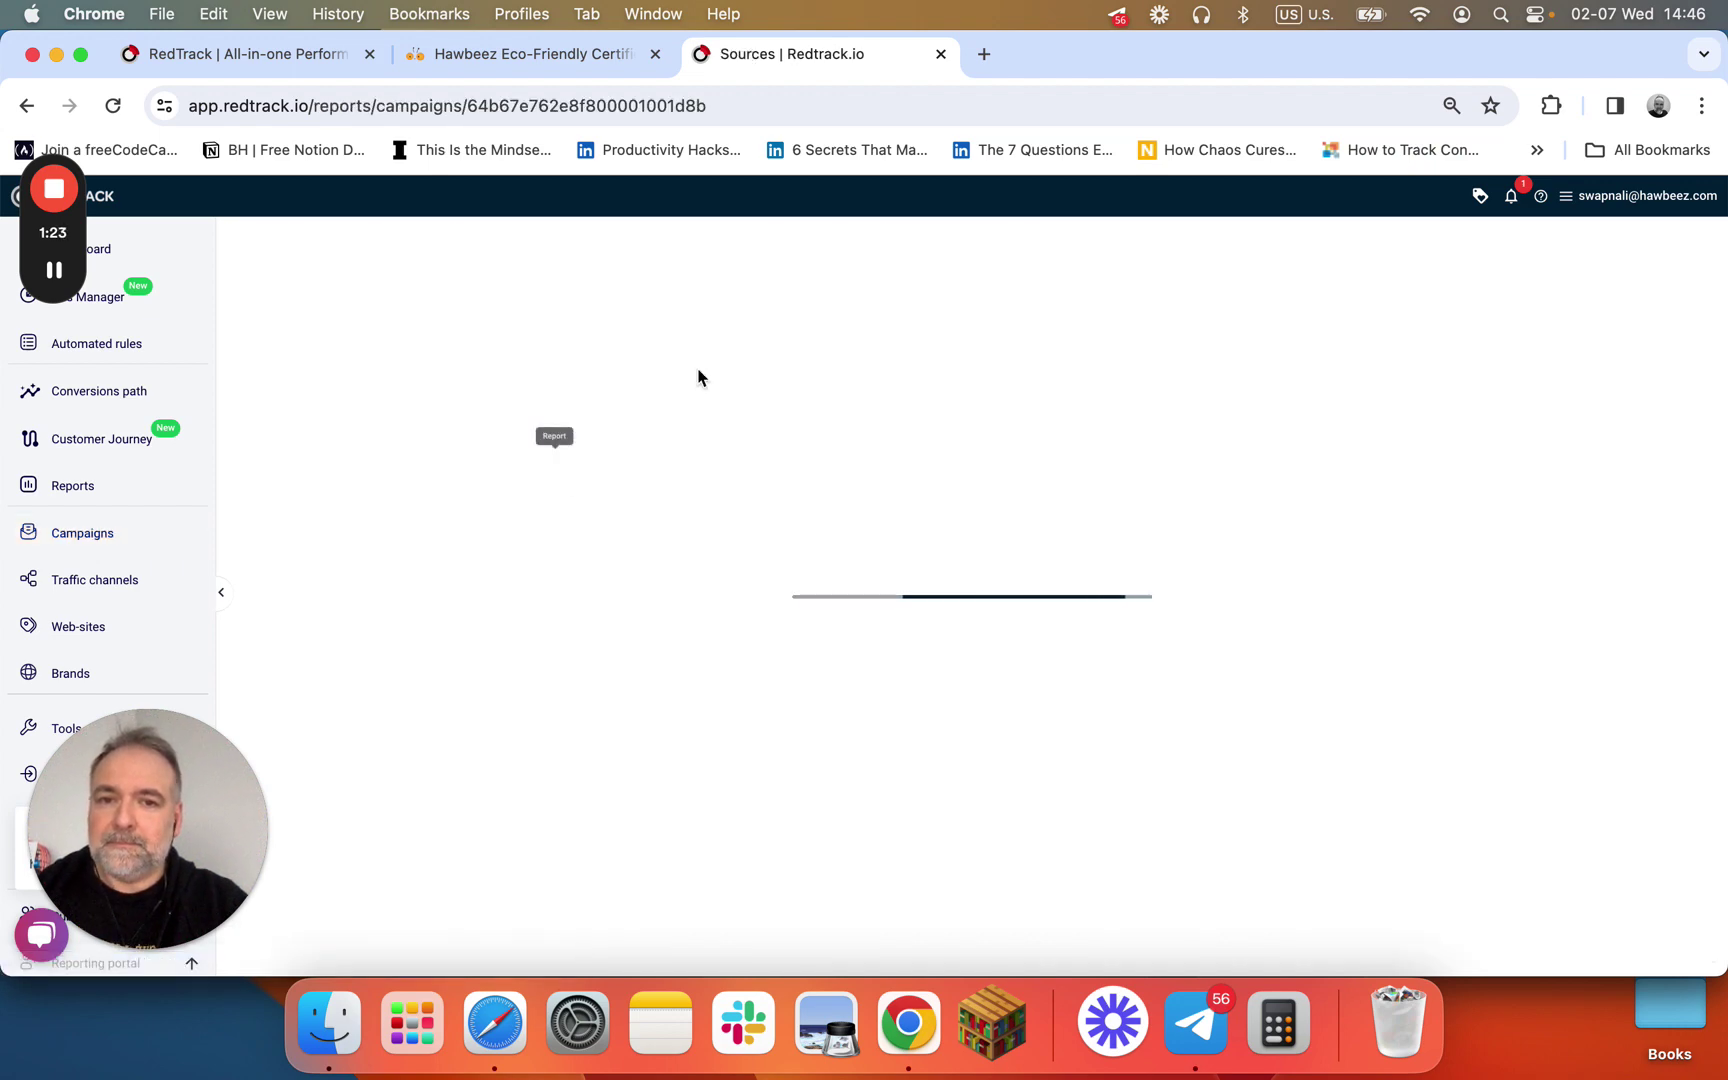
Group the Facebook for Hawbeez campaign report by Sub6: campaign_name rt_campaign and apply the grouping.
click(683, 345)
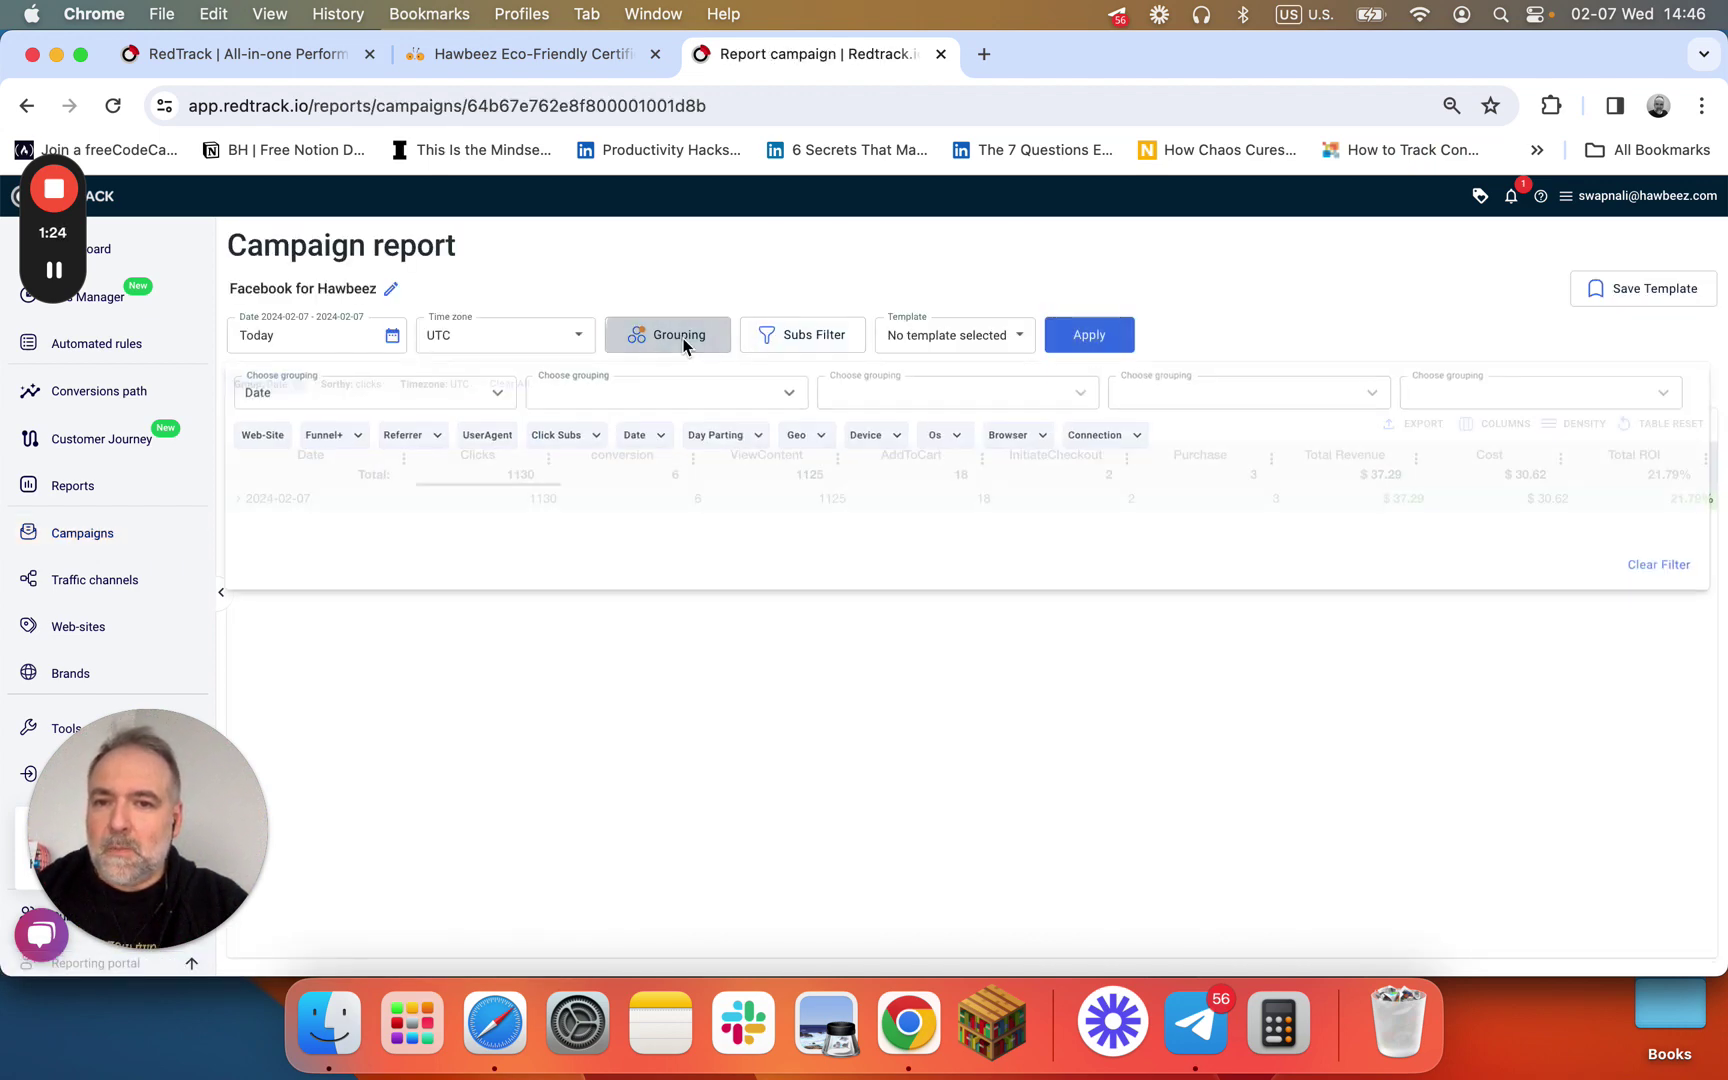
click(388, 391)
scroll(364, 553, down, 7)
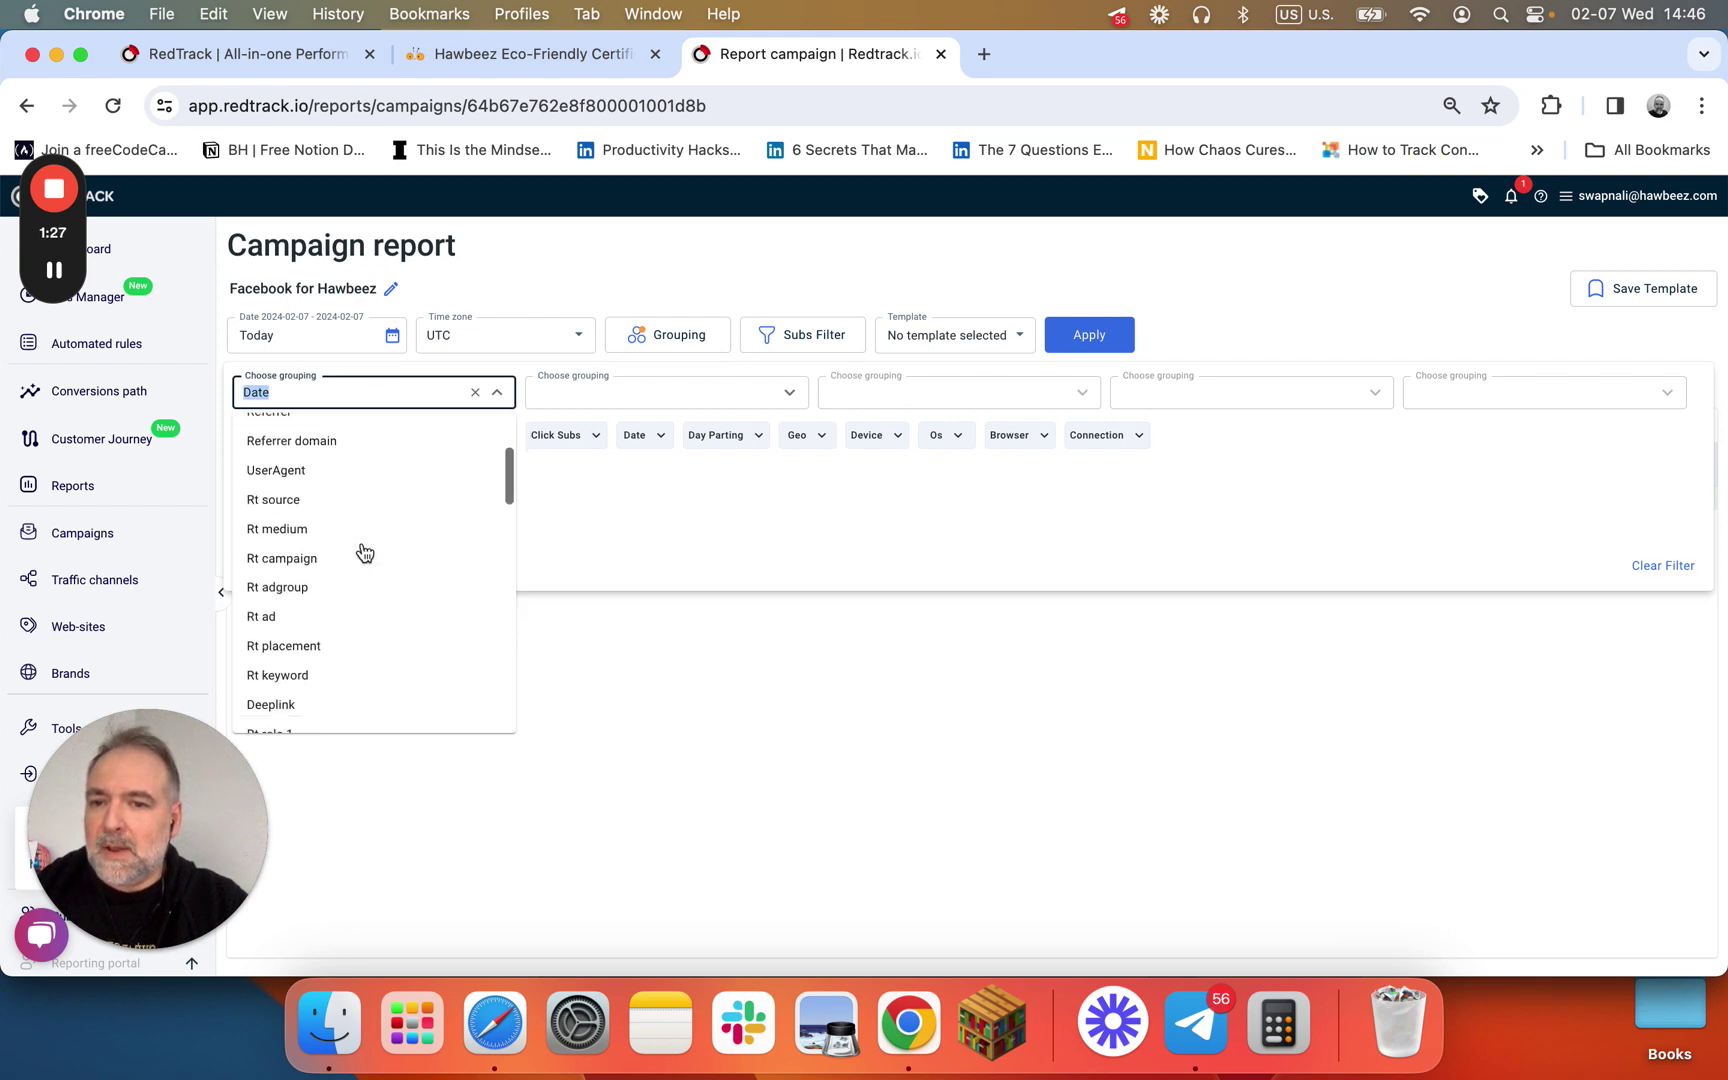
scroll(364, 553, down, 4)
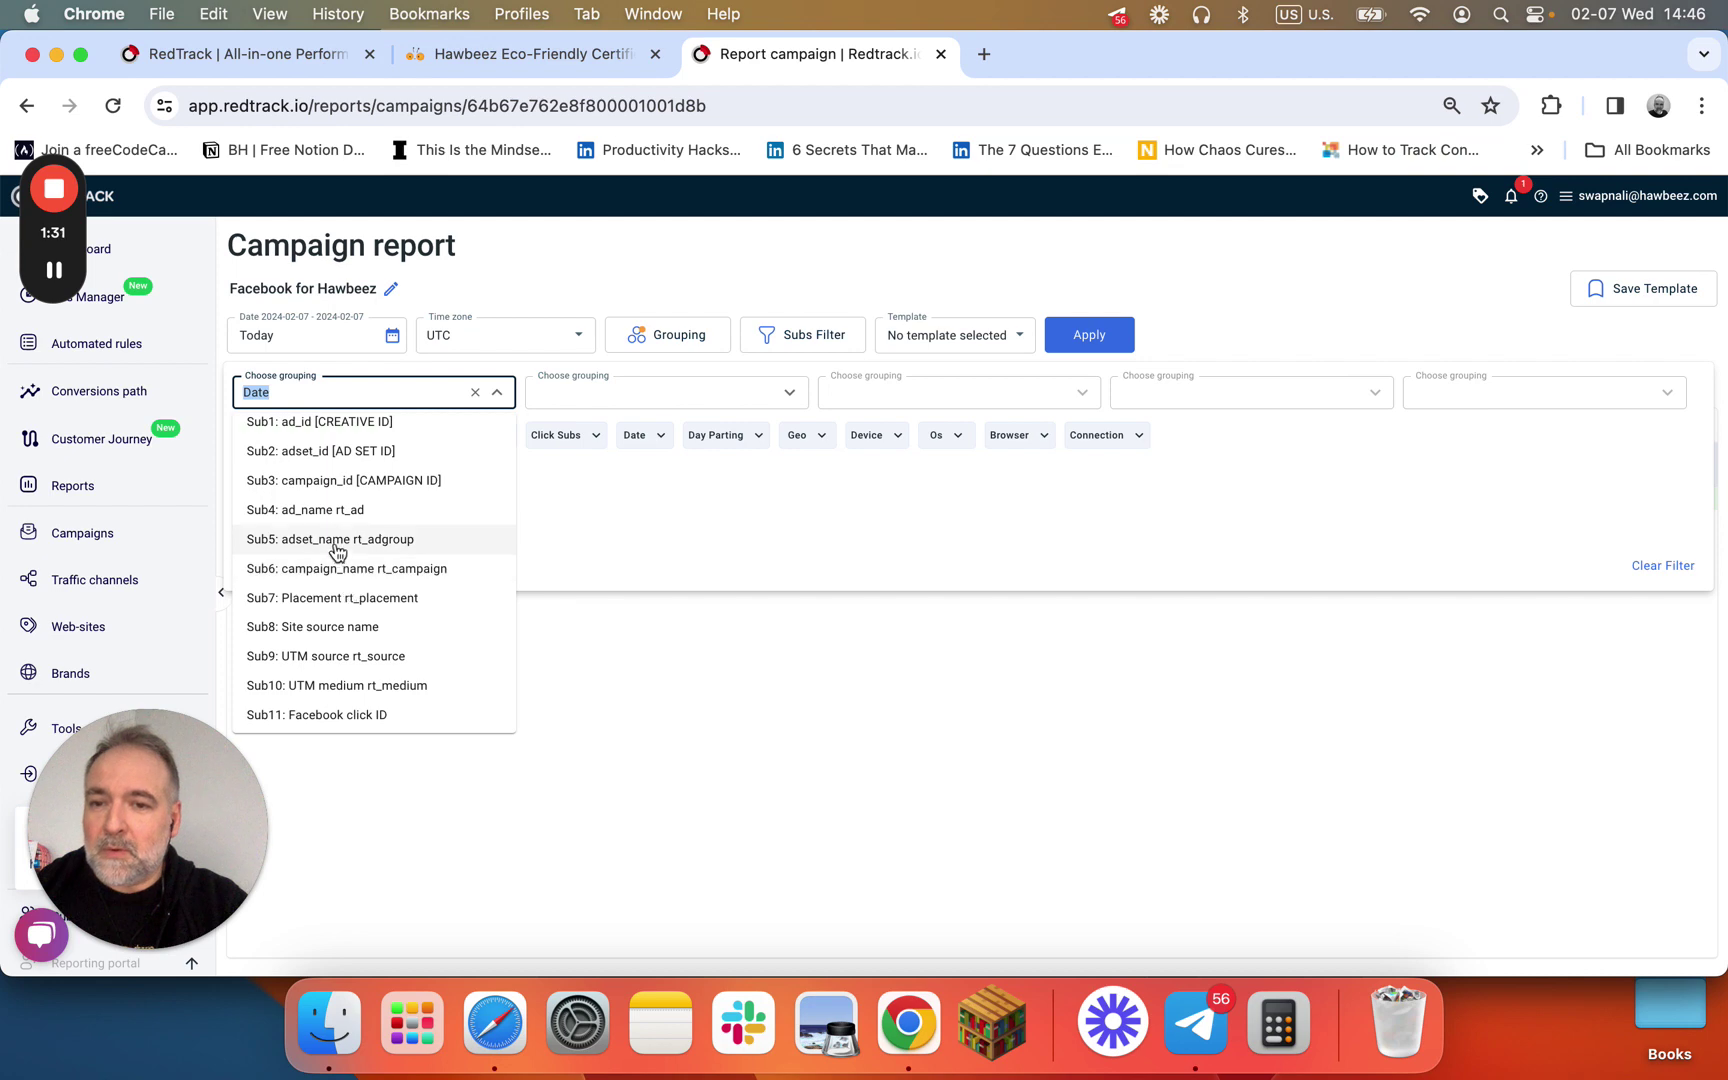
click(327, 570)
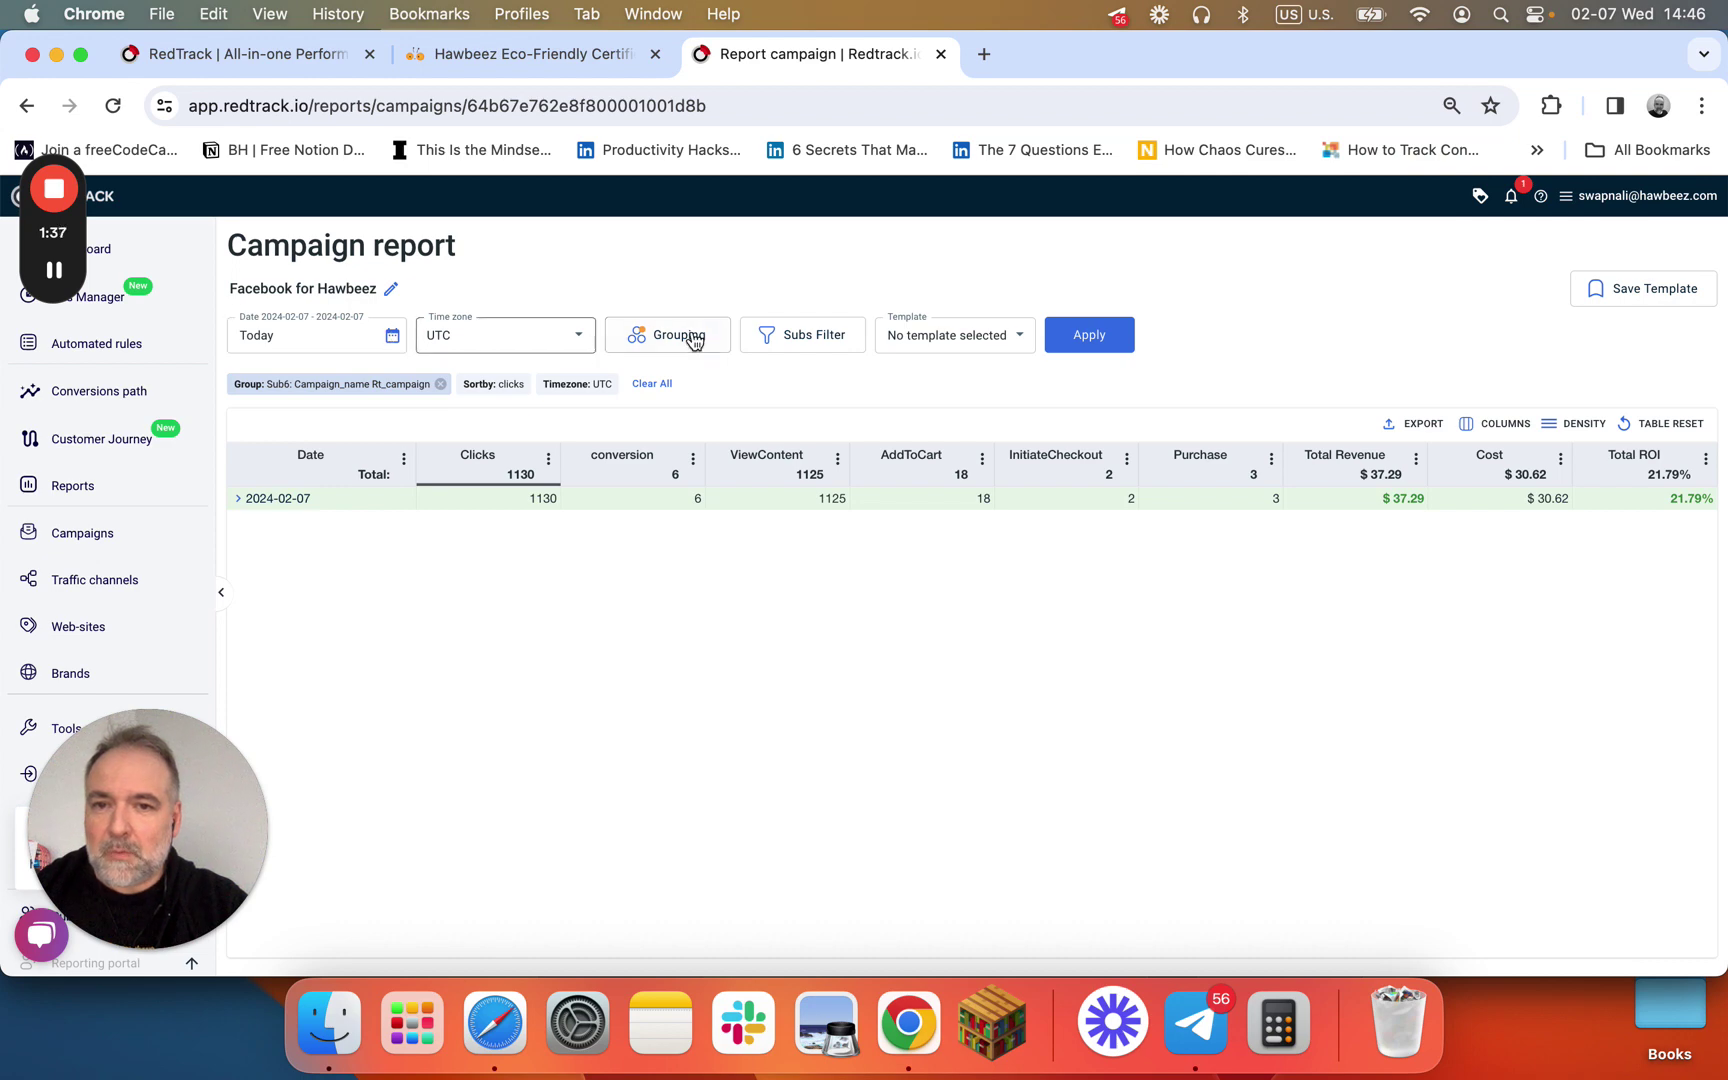
click(1092, 338)
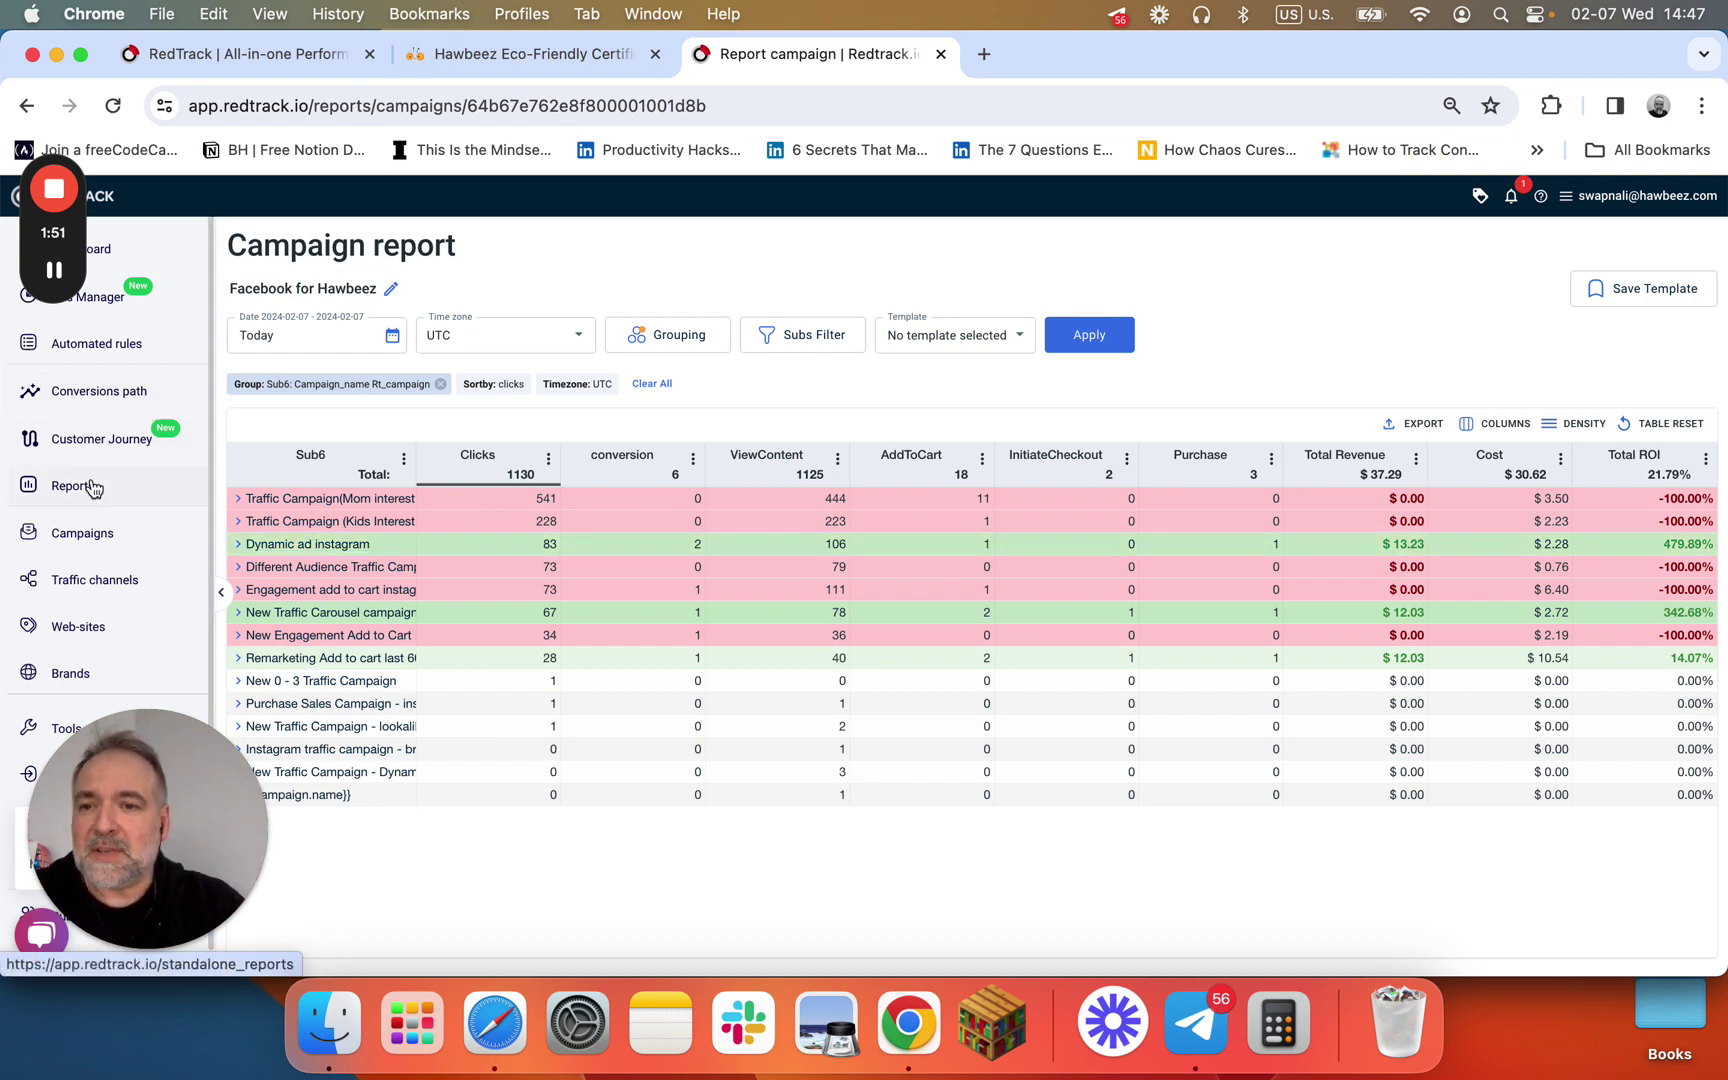
Open the report of the Unattributed traffic for hawbeez.com campaign and group it by Sub3: Campaign rt_campaign.
click(80, 533)
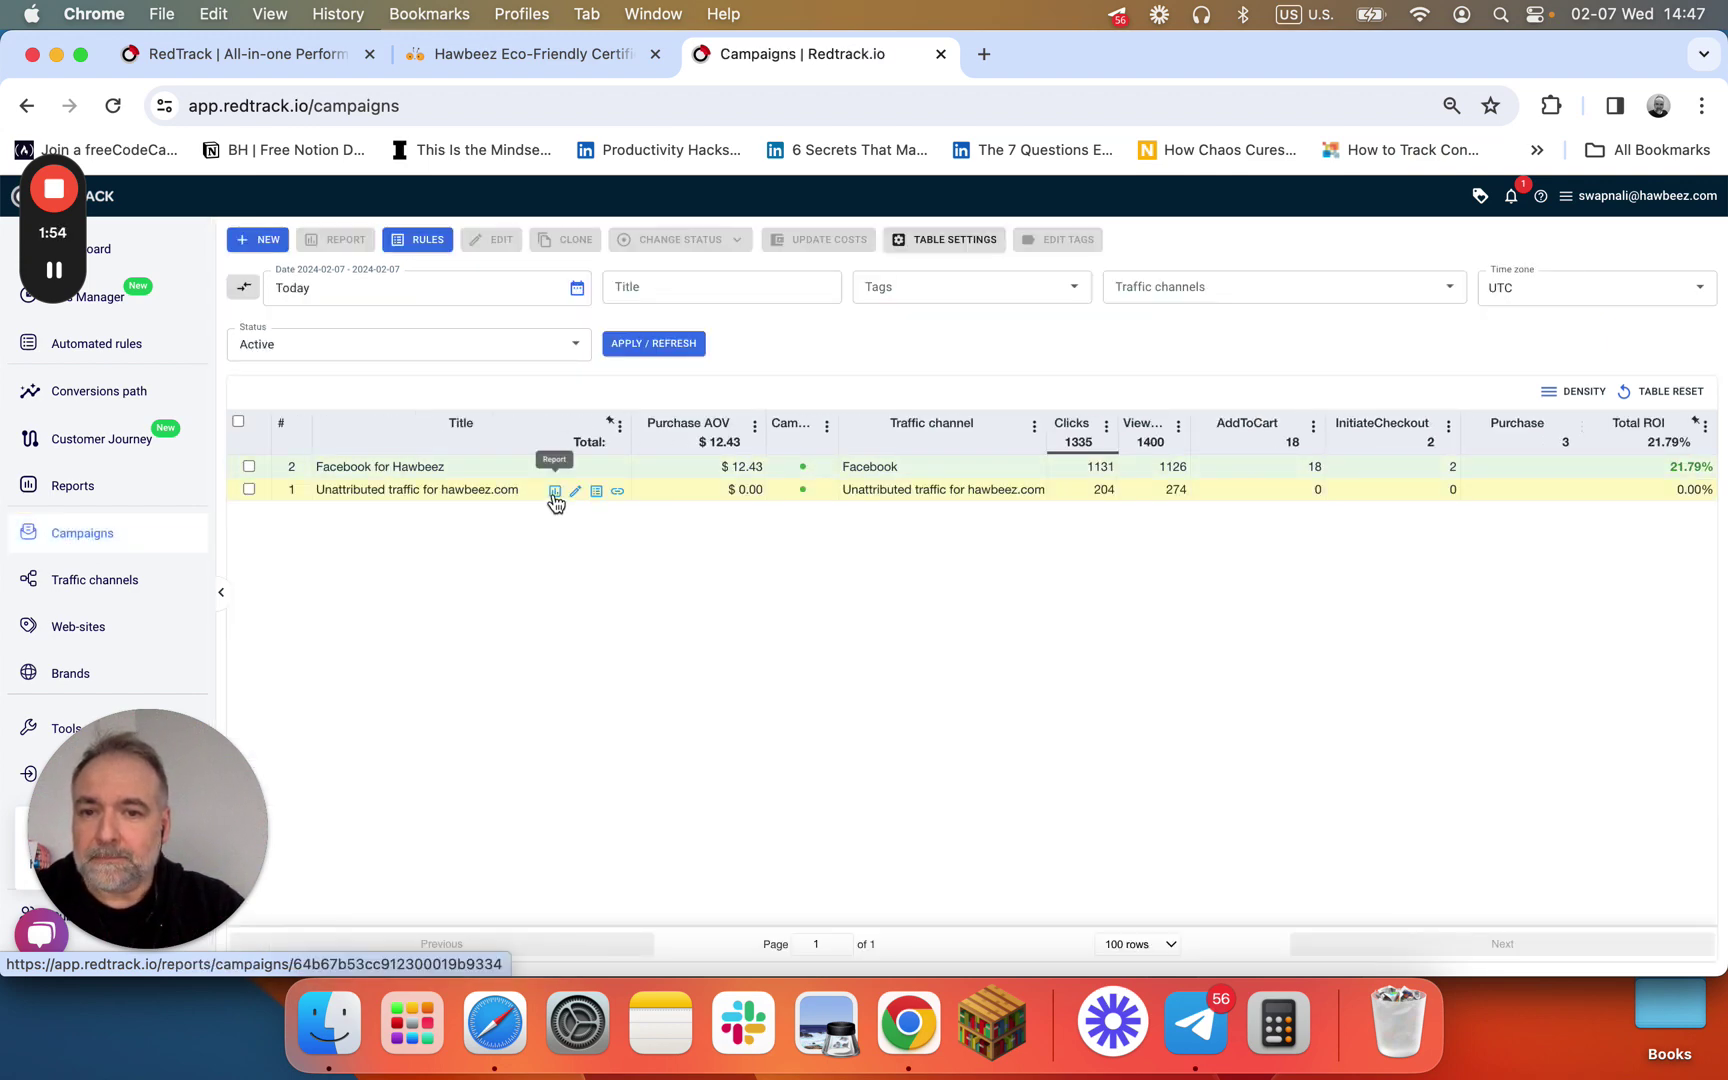
click(555, 495)
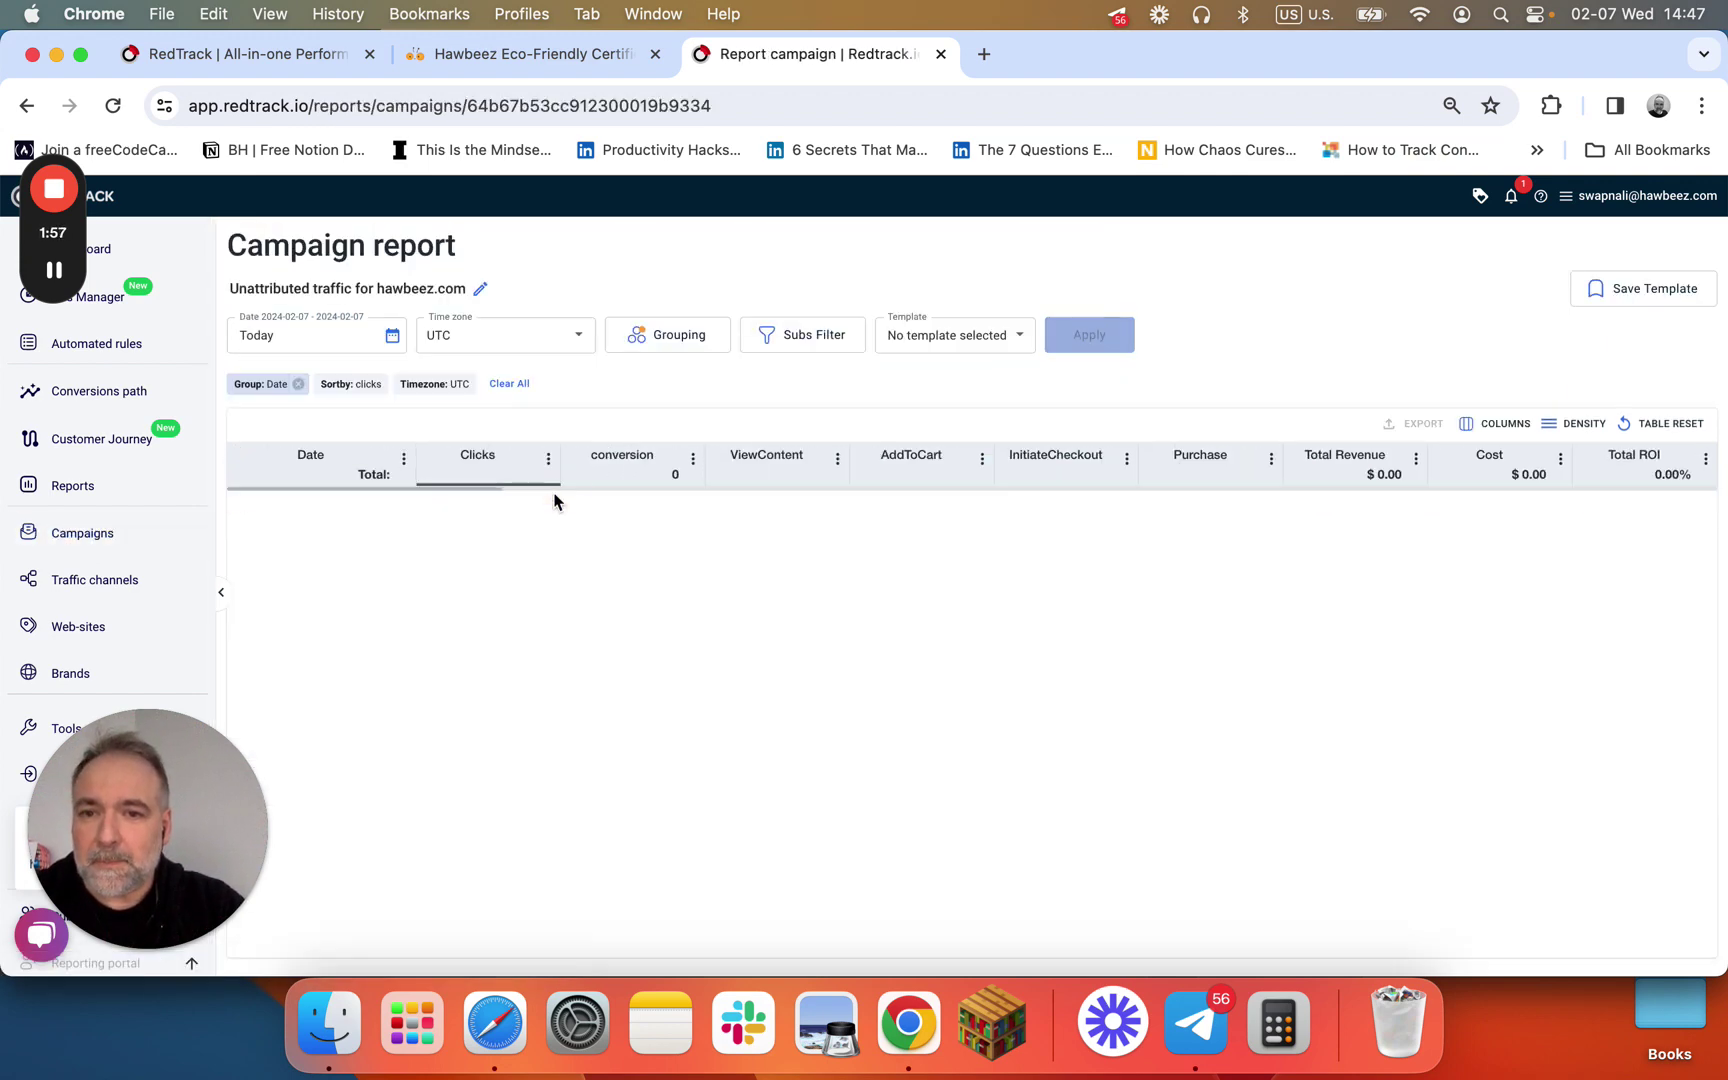
click(670, 340)
click(413, 391)
scroll(384, 604, down, 2)
scroll(384, 604, down, 5)
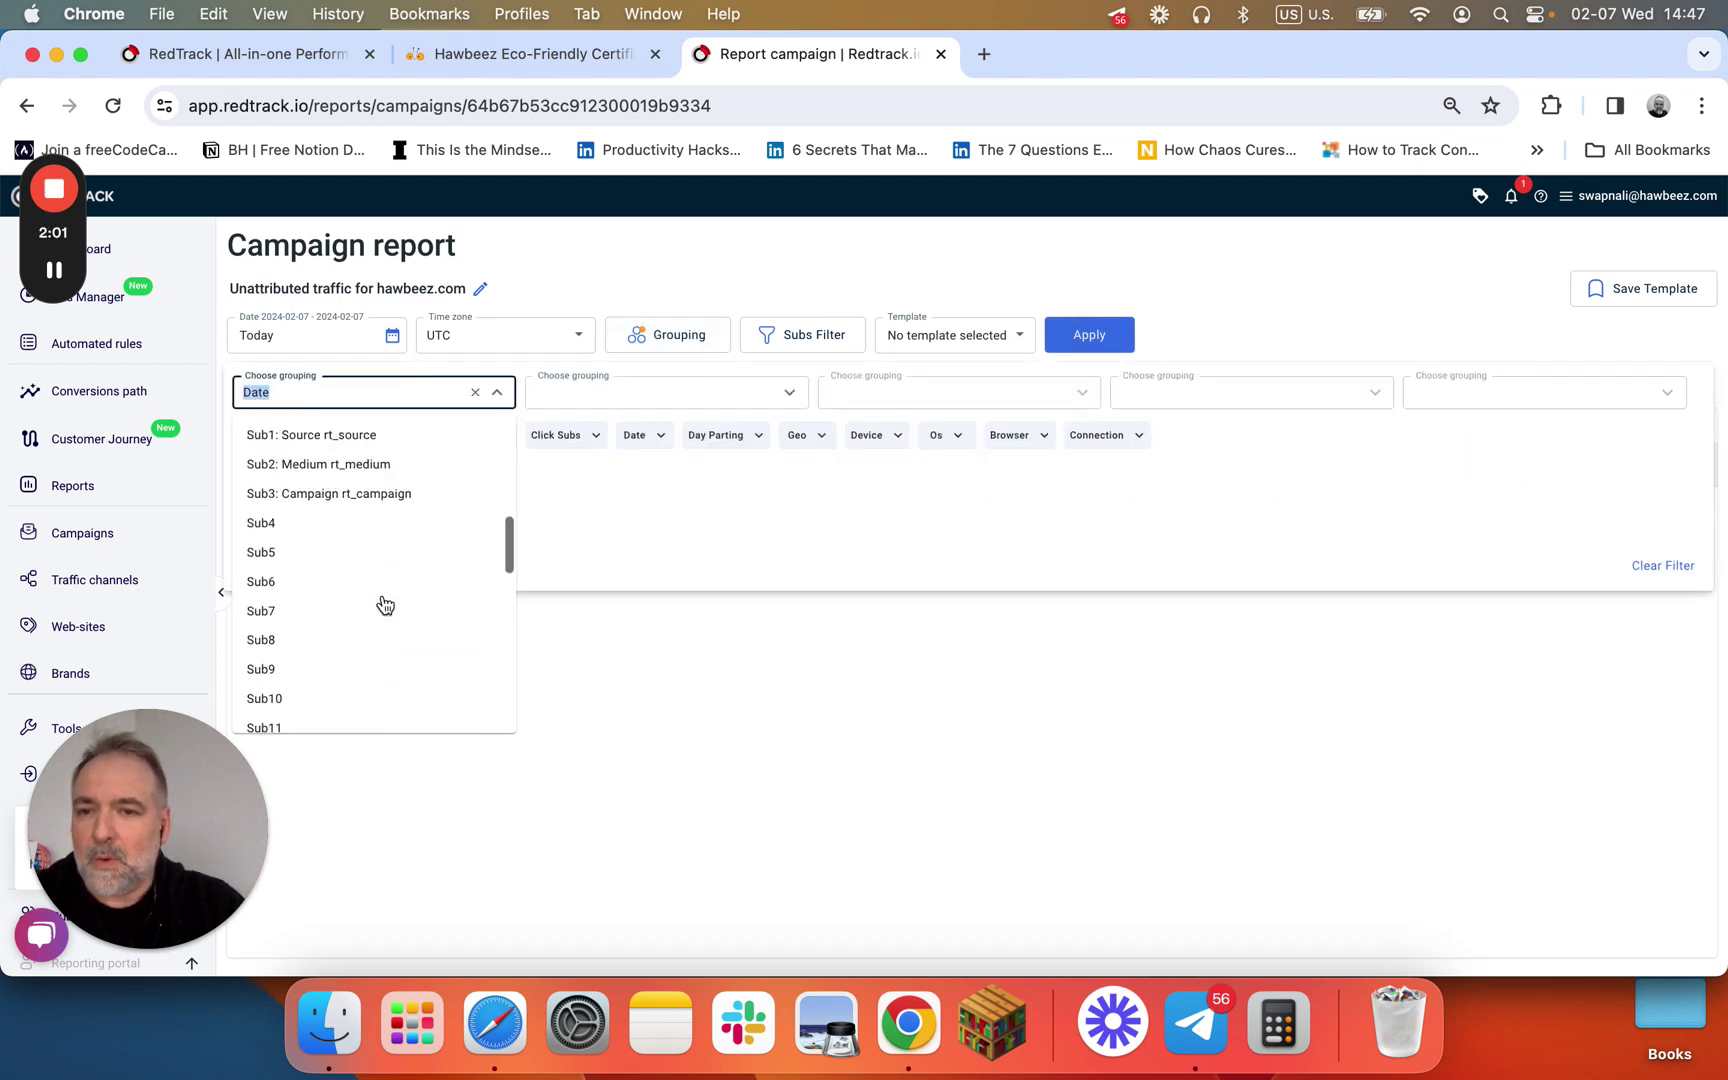
click(310, 494)
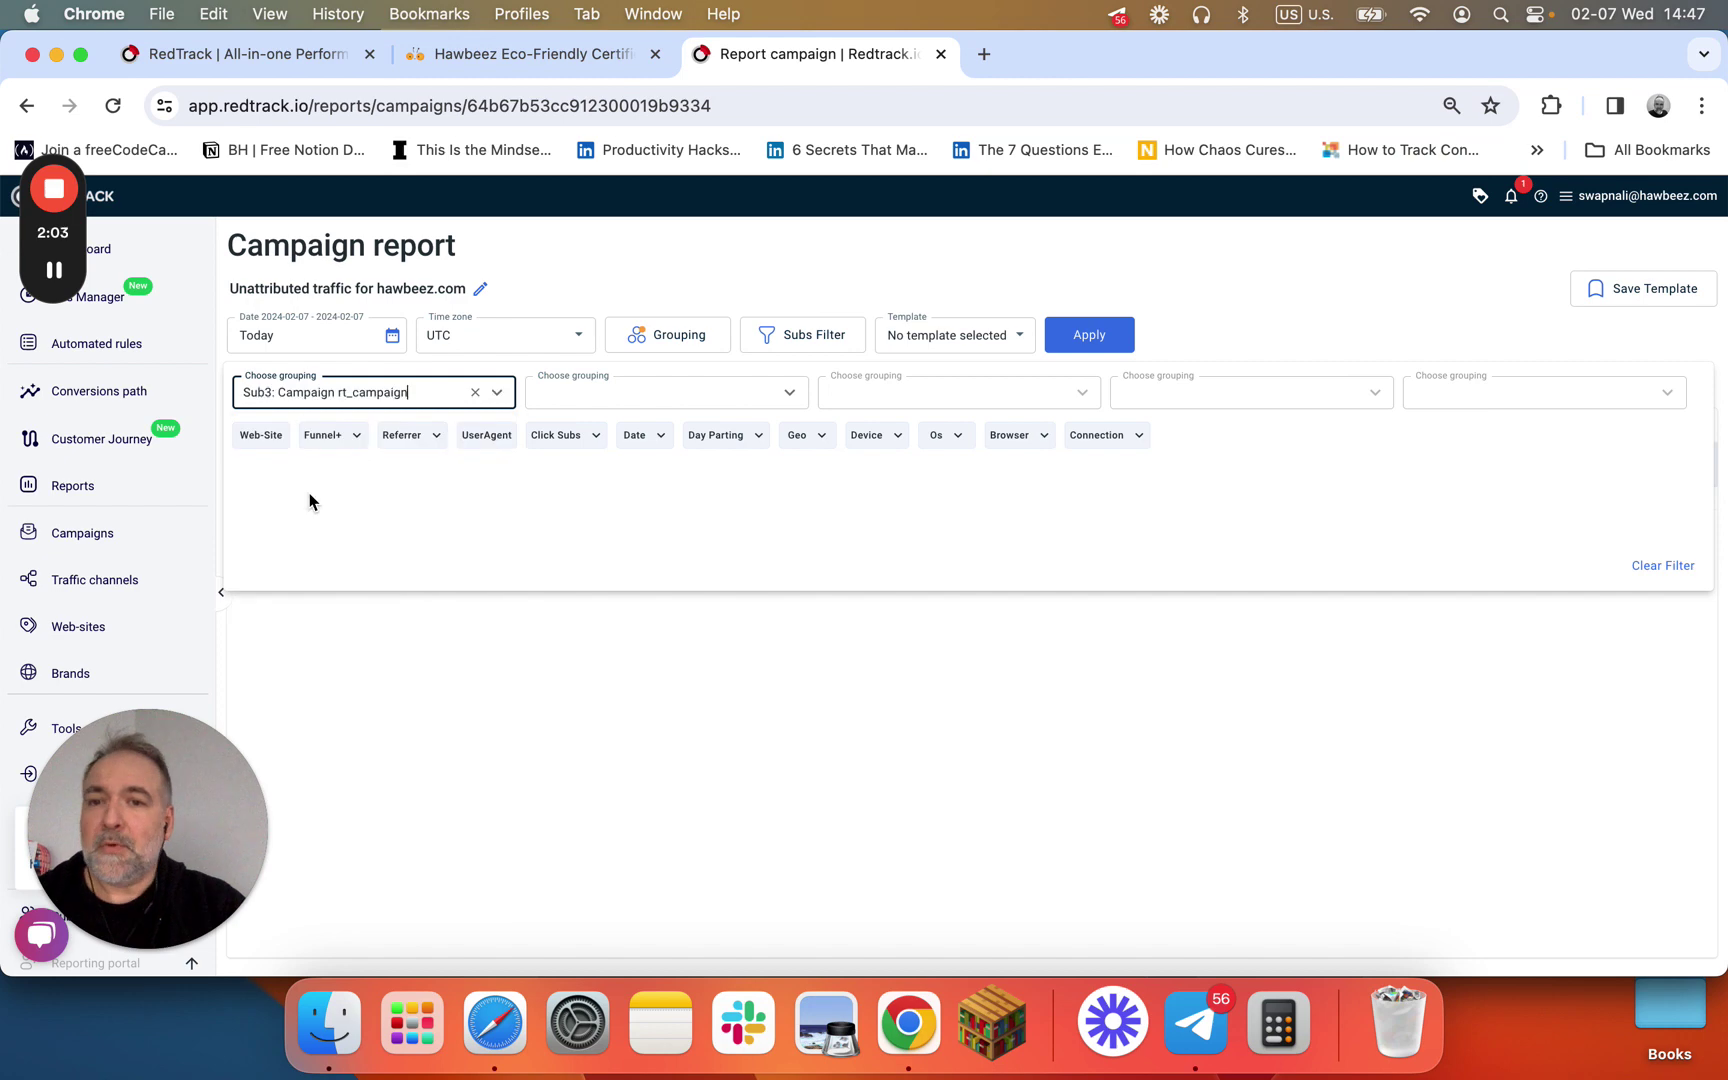
click(1091, 342)
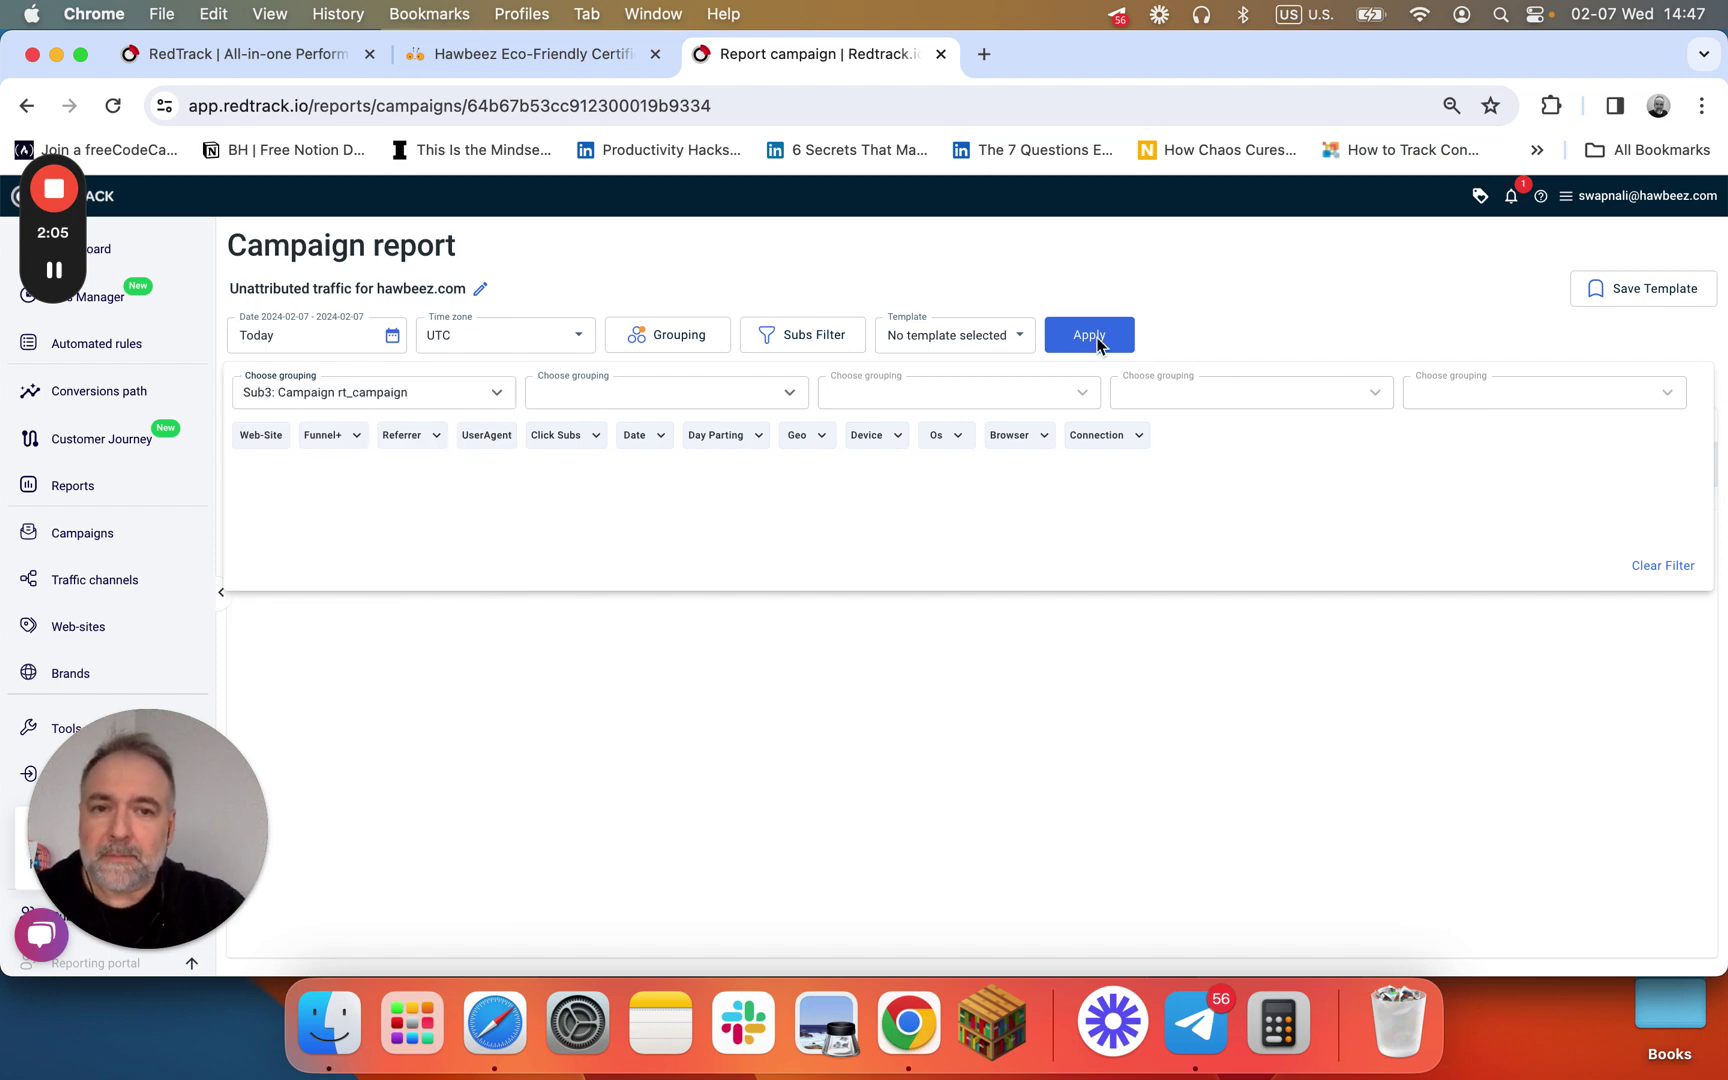
click(1091, 340)
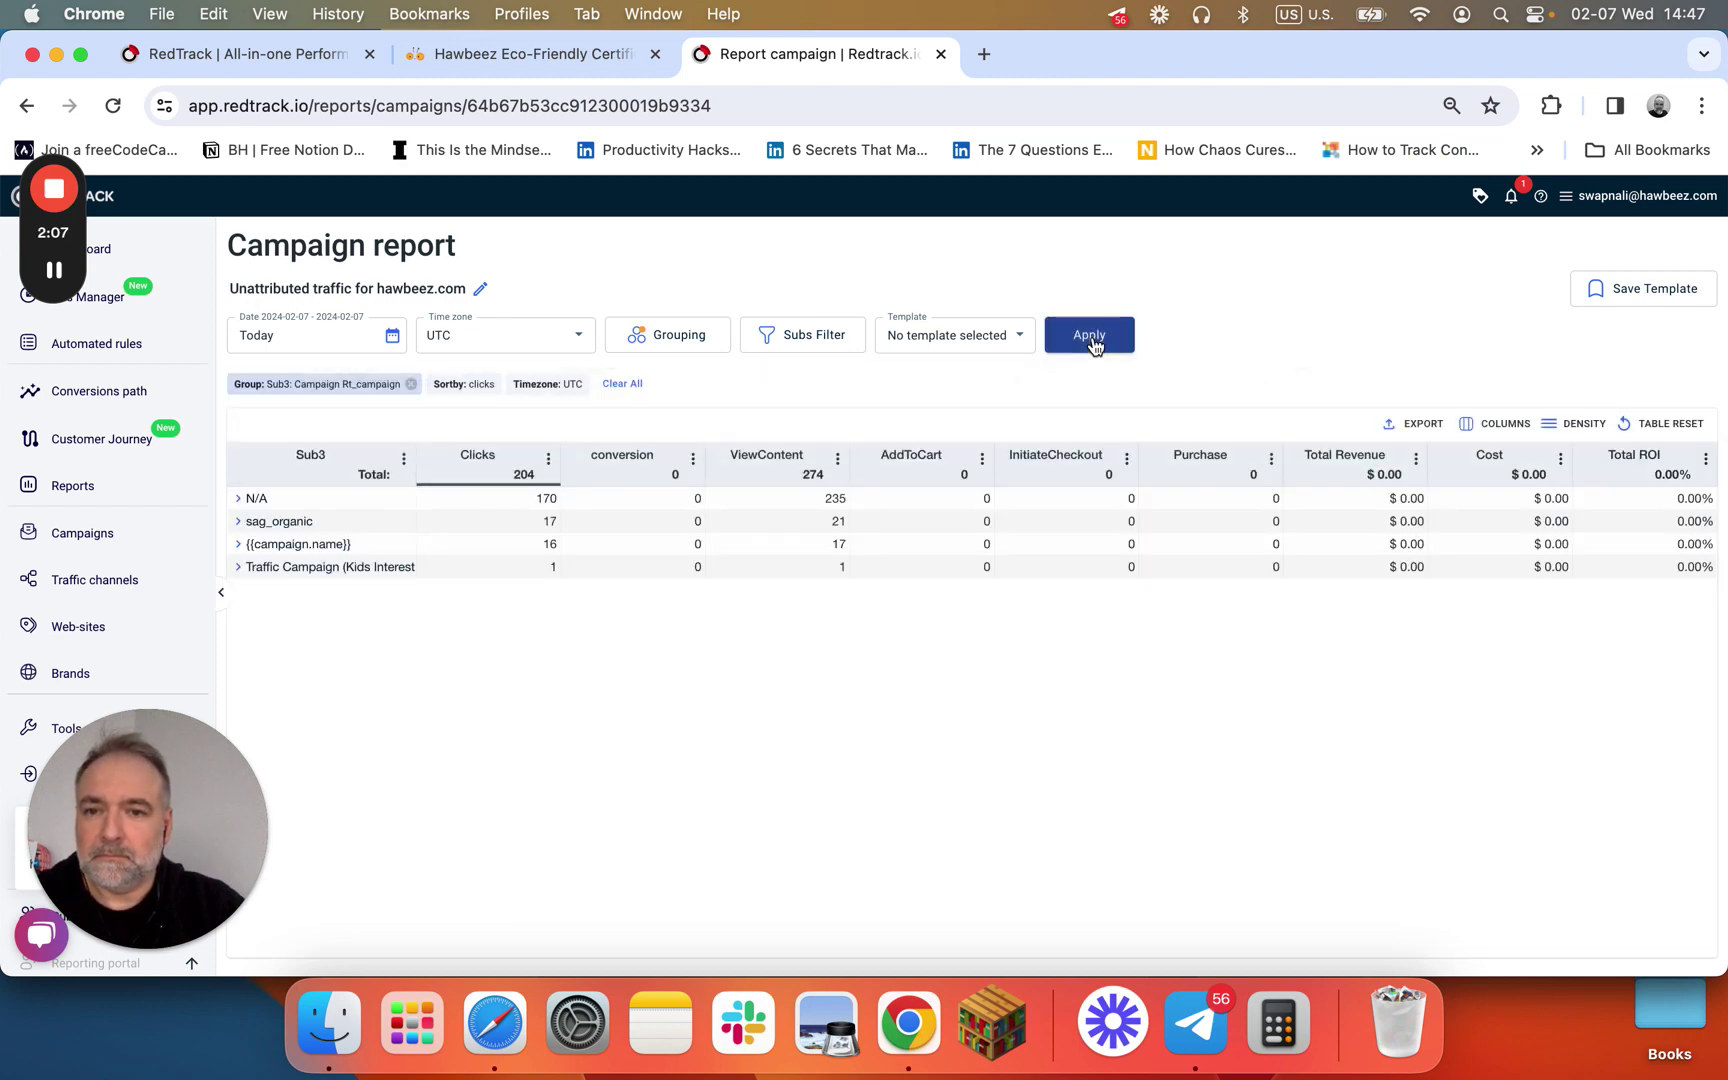
Set the unattributed traffic report's date range to Last 7 days and apply it.
click(390, 336)
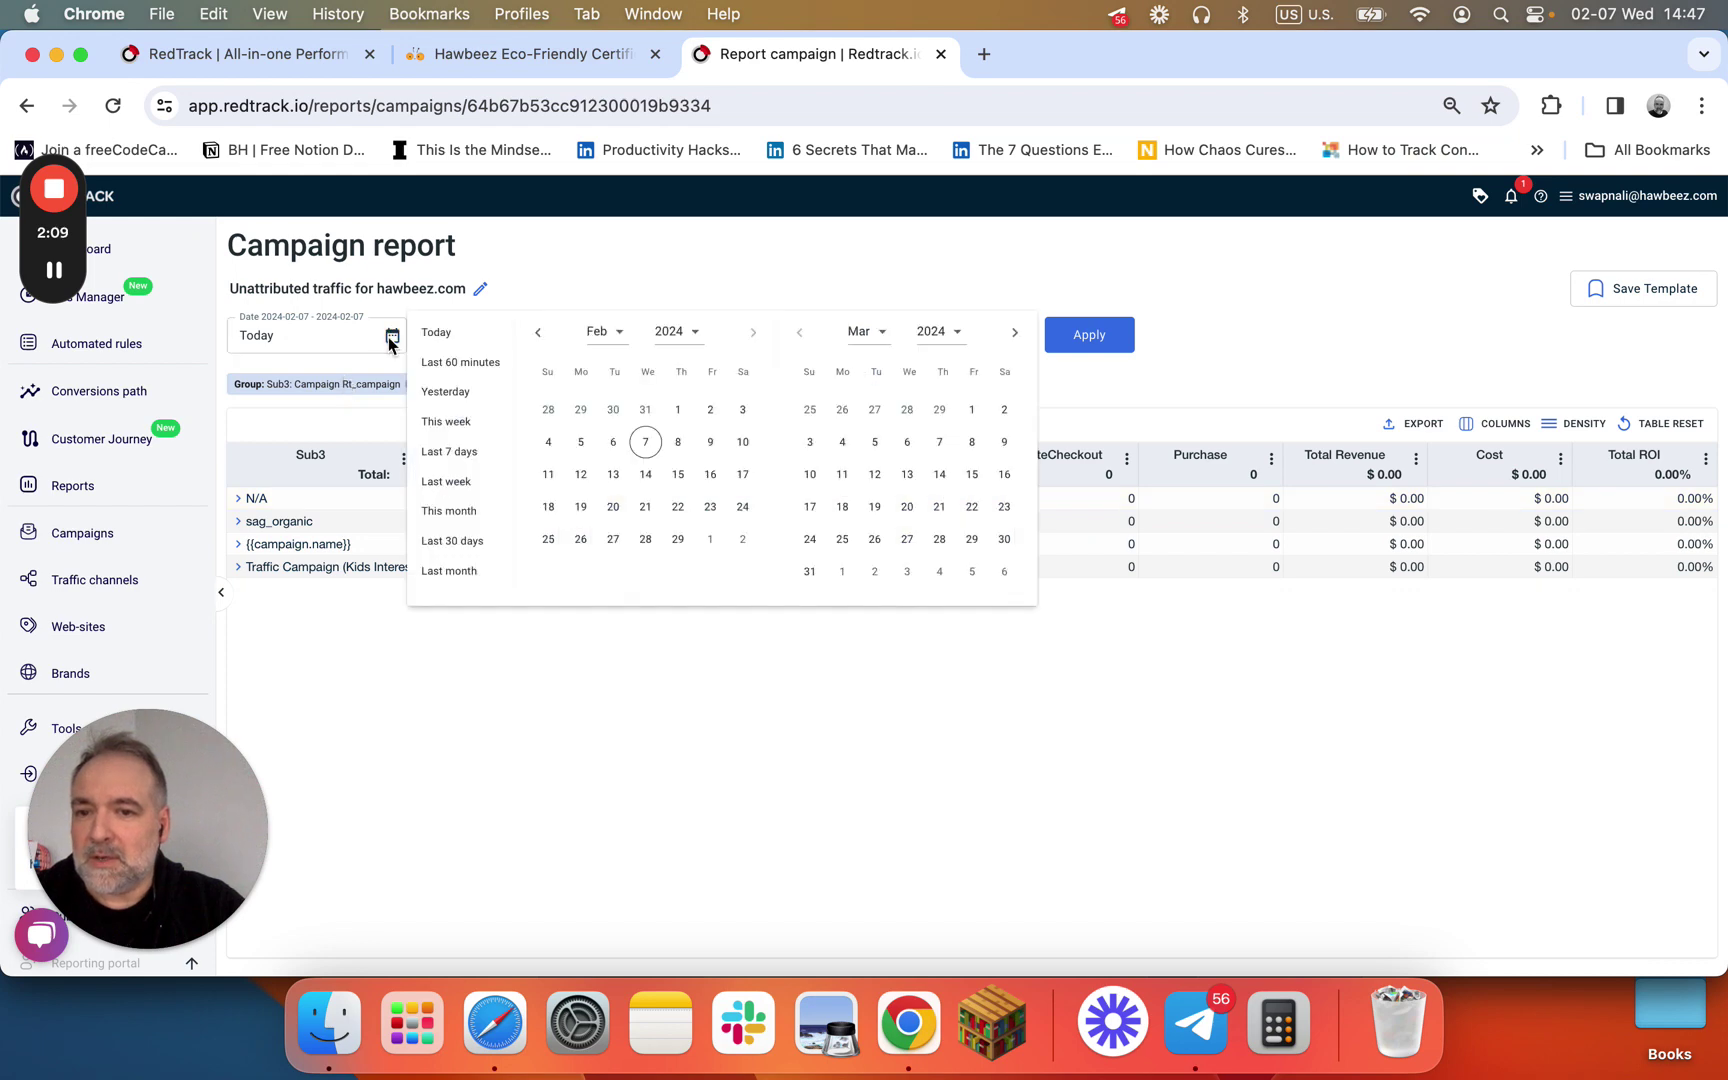
click(452, 451)
click(1095, 338)
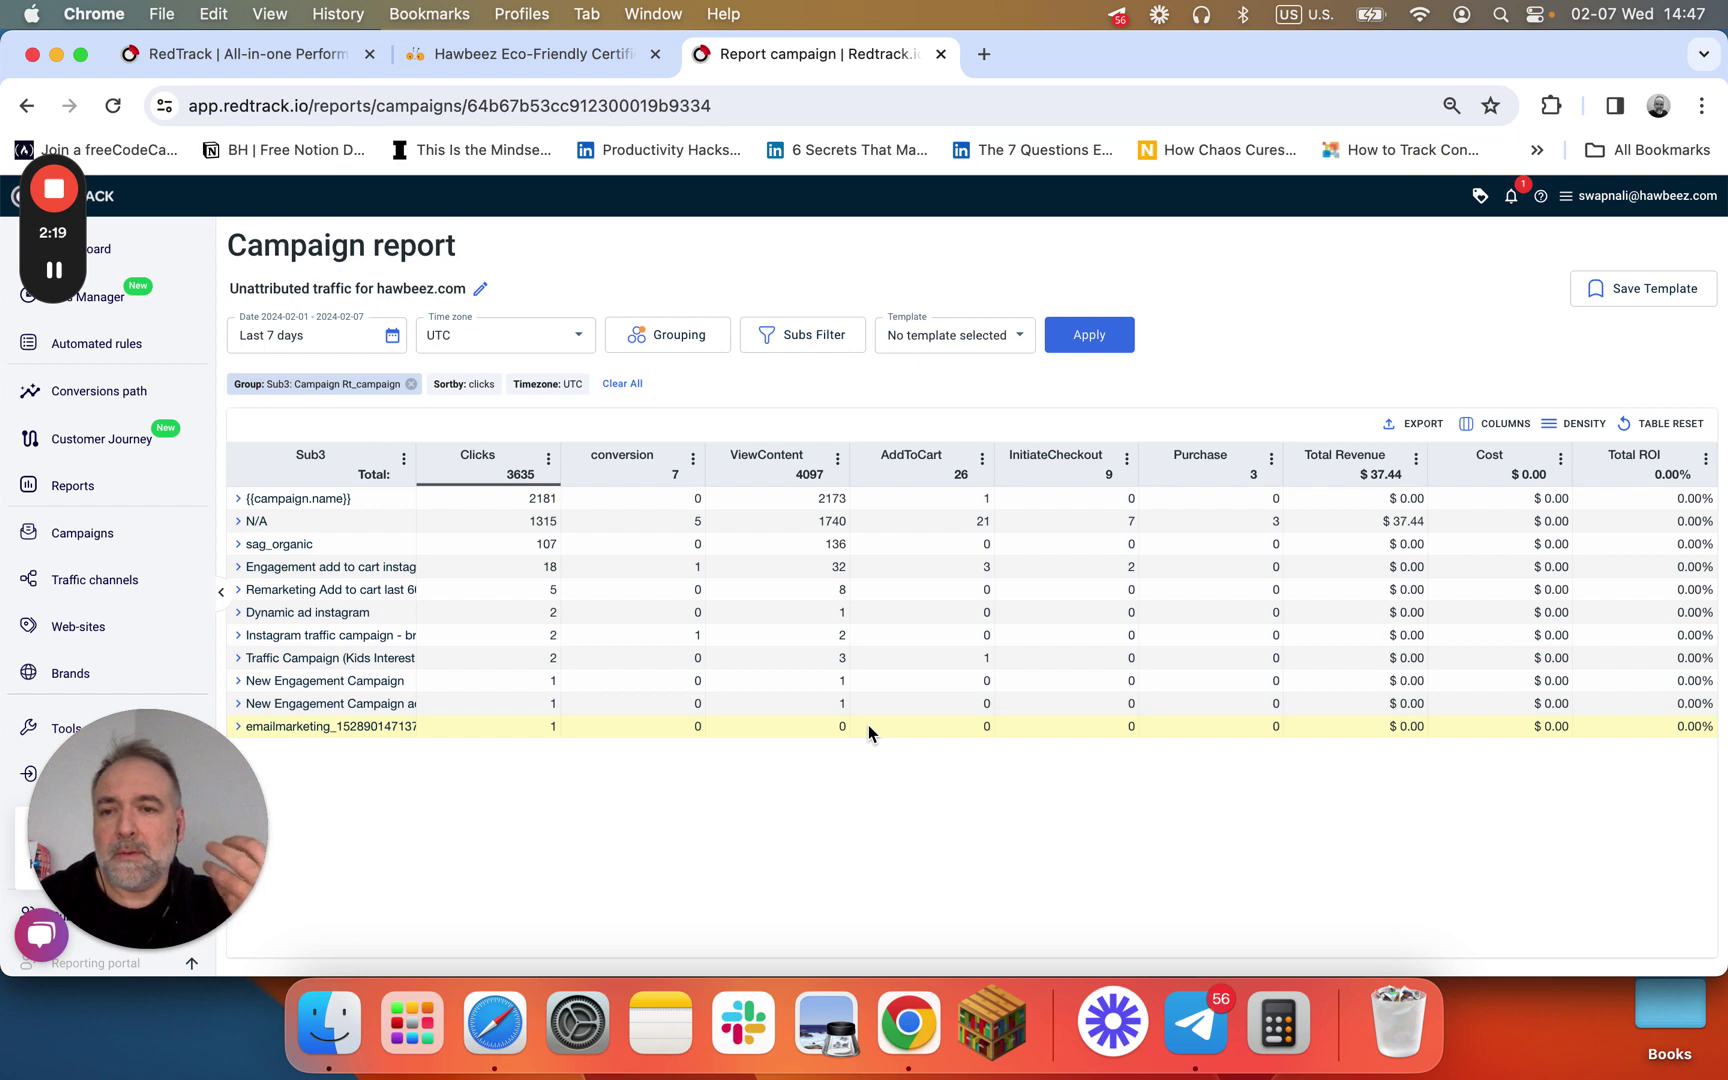
Open the report of the hawbeez.com web-site and group it by Campaign.
click(75, 626)
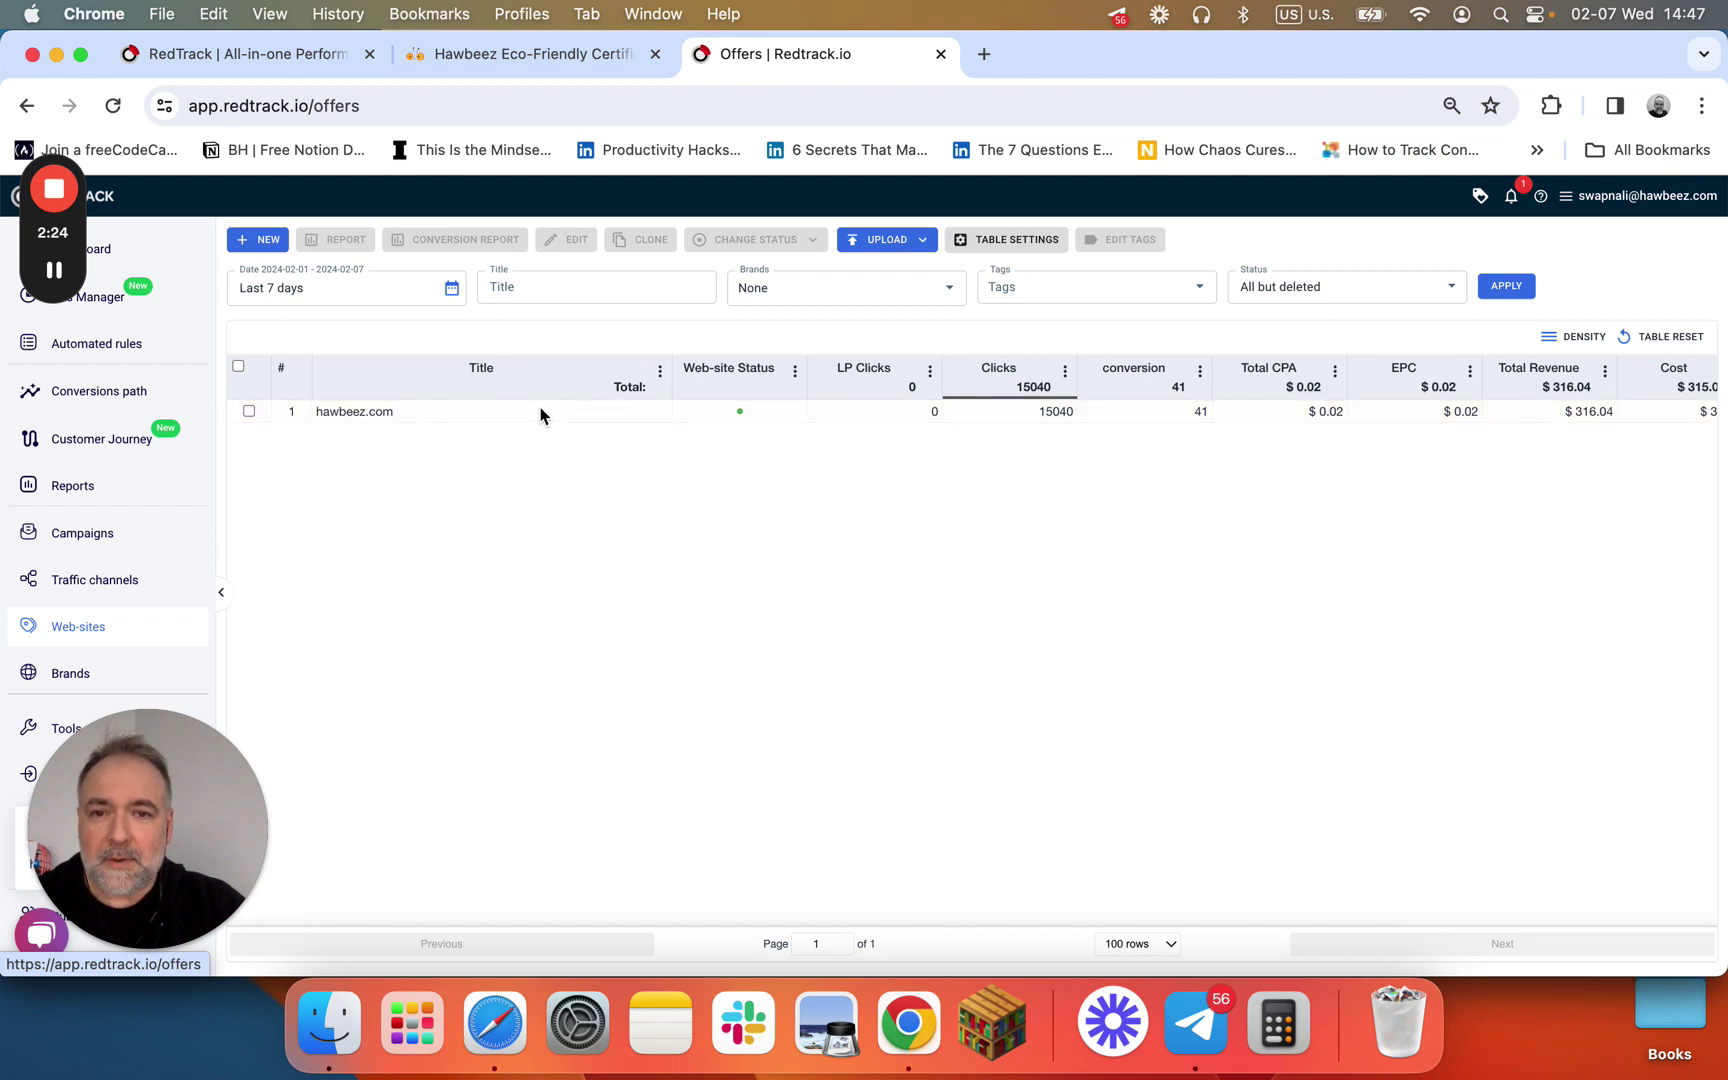
mouse_move(1049, 409)
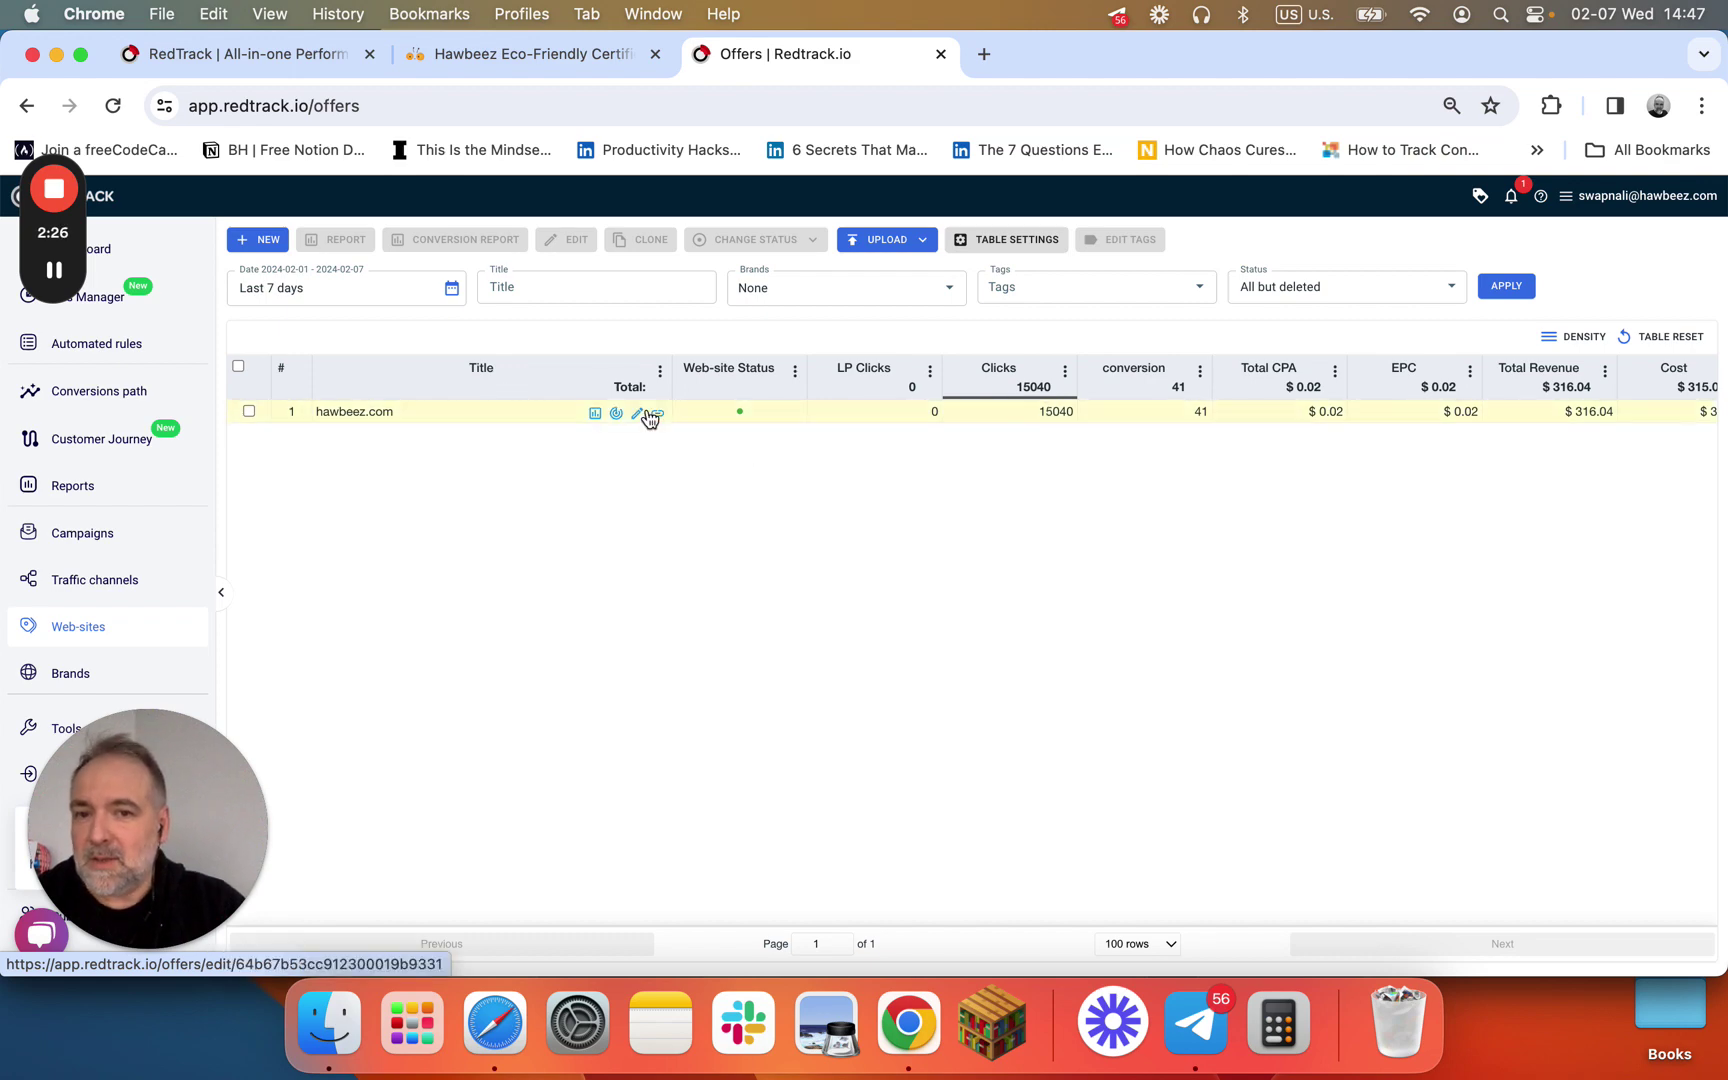
click(597, 413)
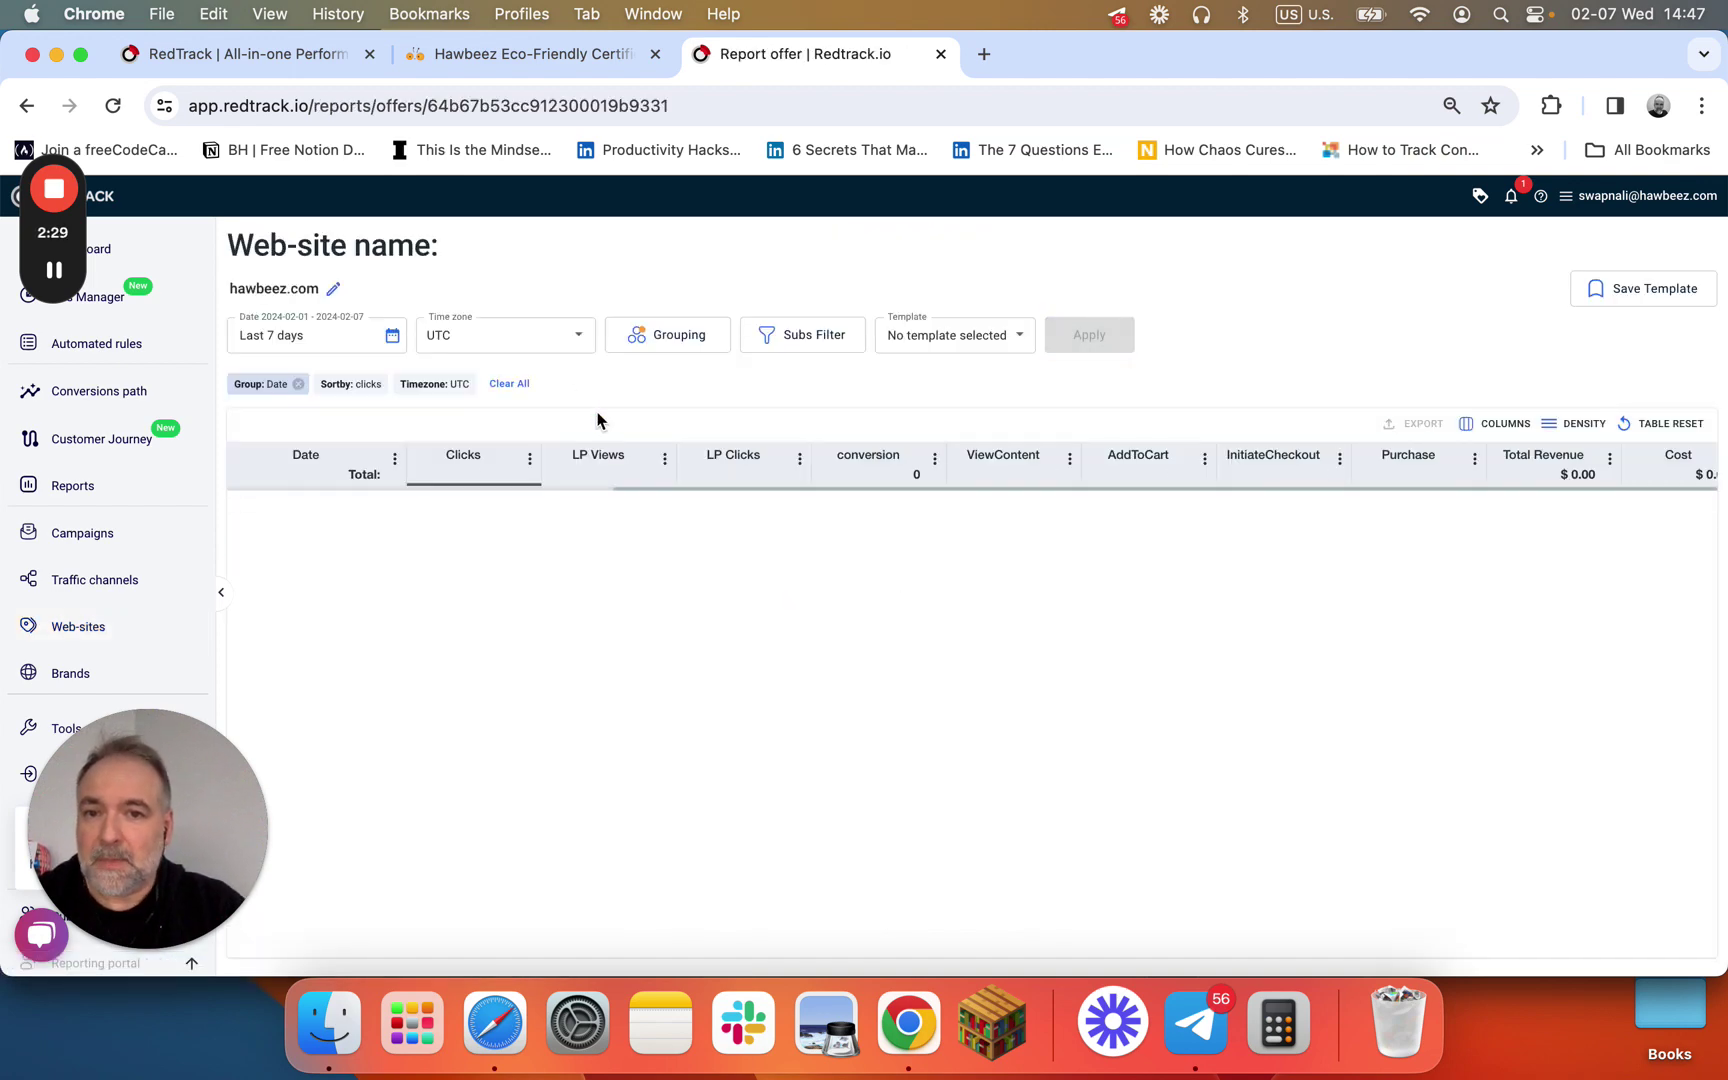
click(640, 338)
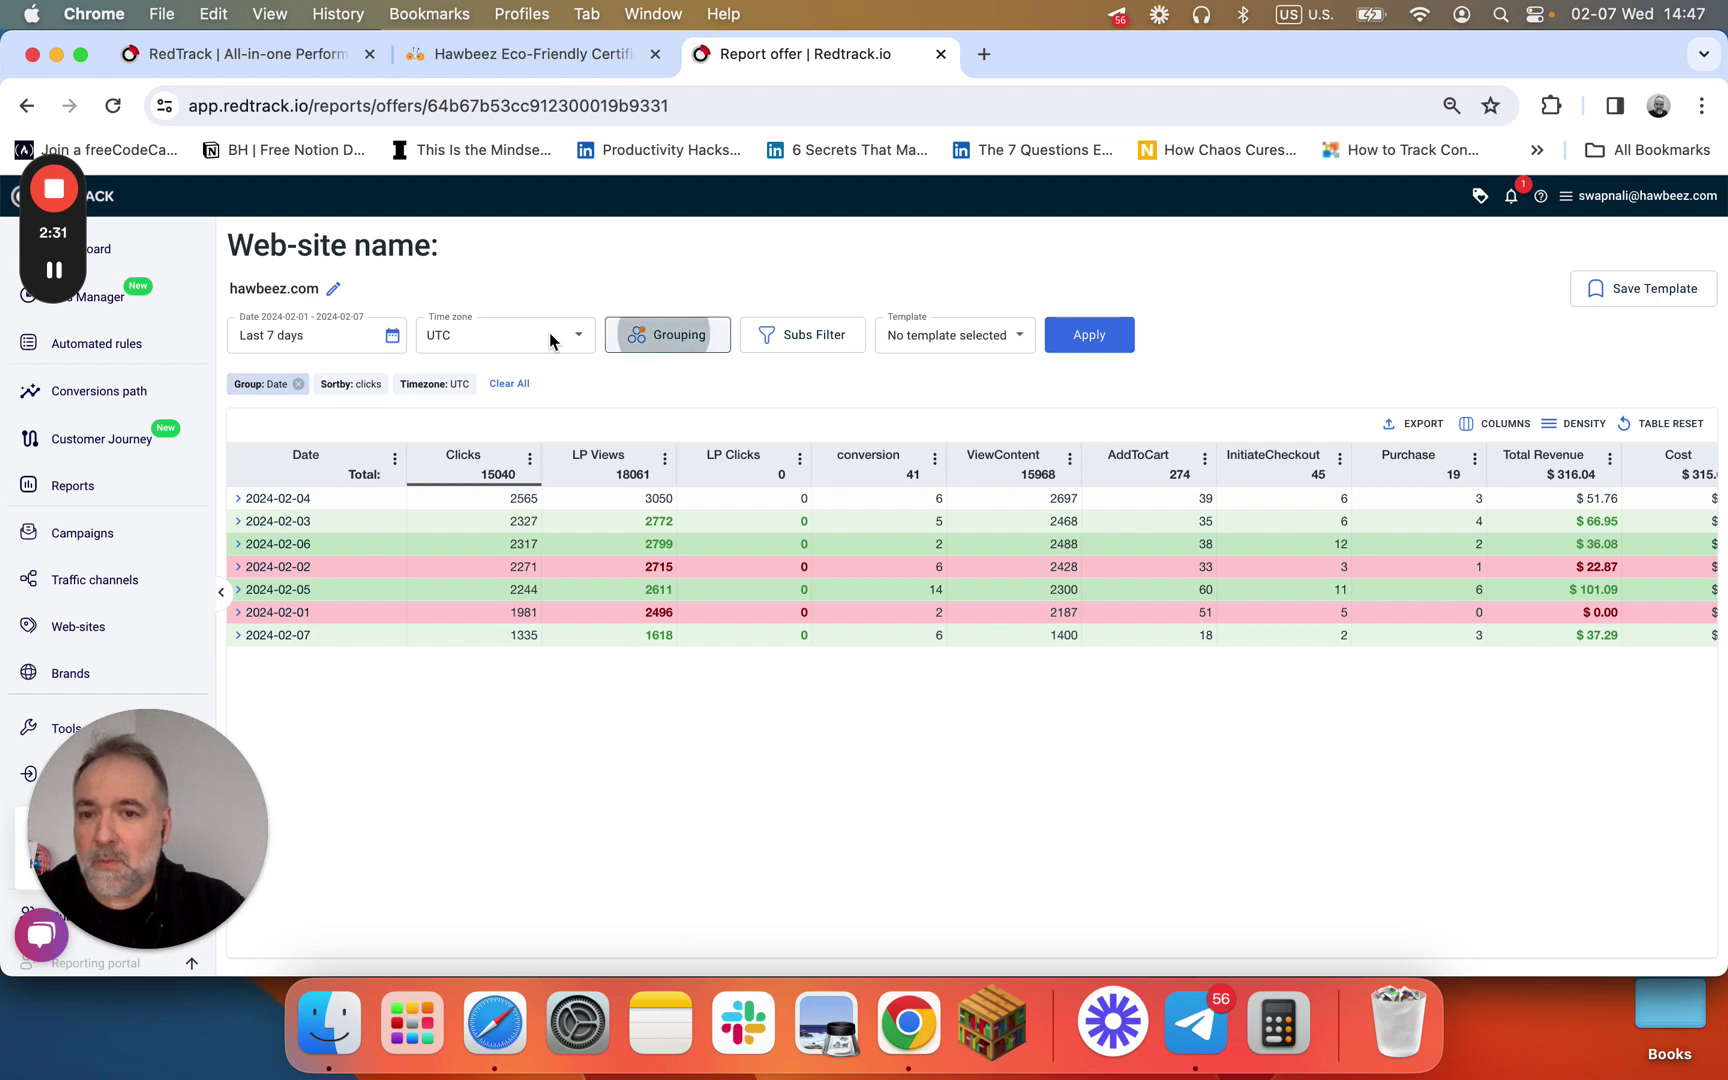
click(388, 391)
click(324, 440)
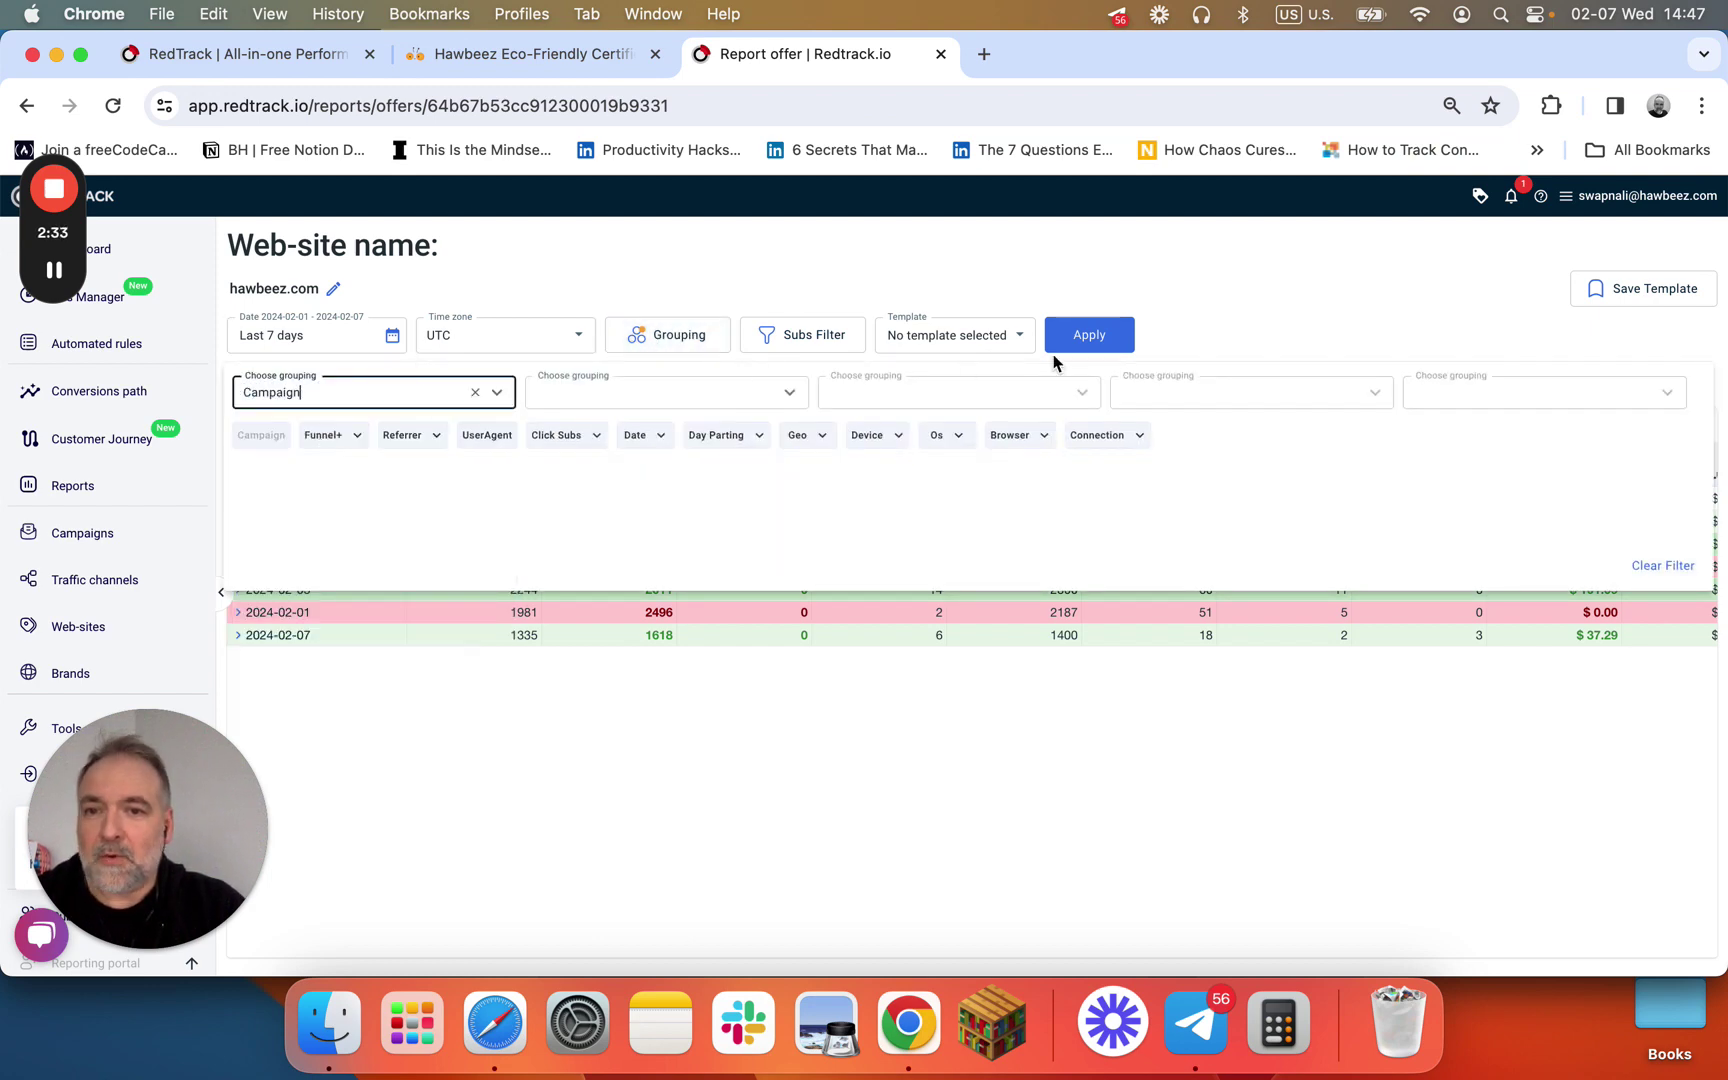
click(1070, 340)
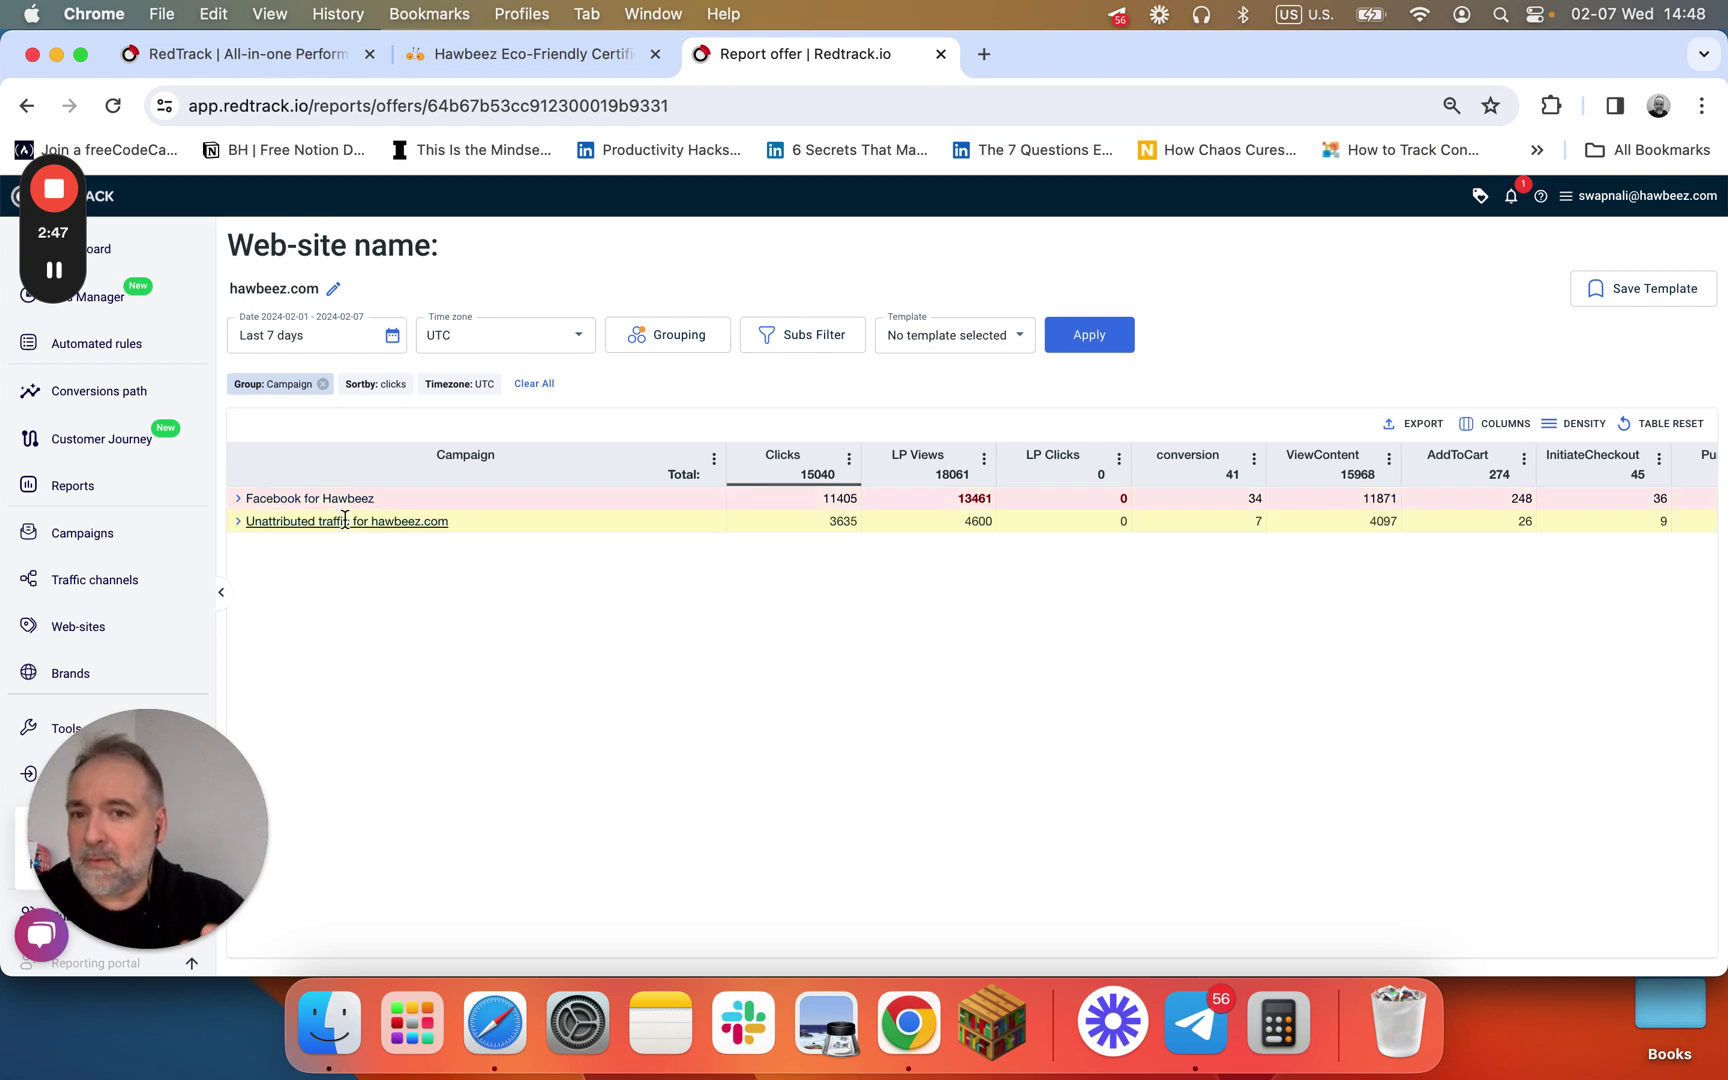
Add Sub6 as the second grouping of the hawbeez.com web-site report and apply it.
click(664, 338)
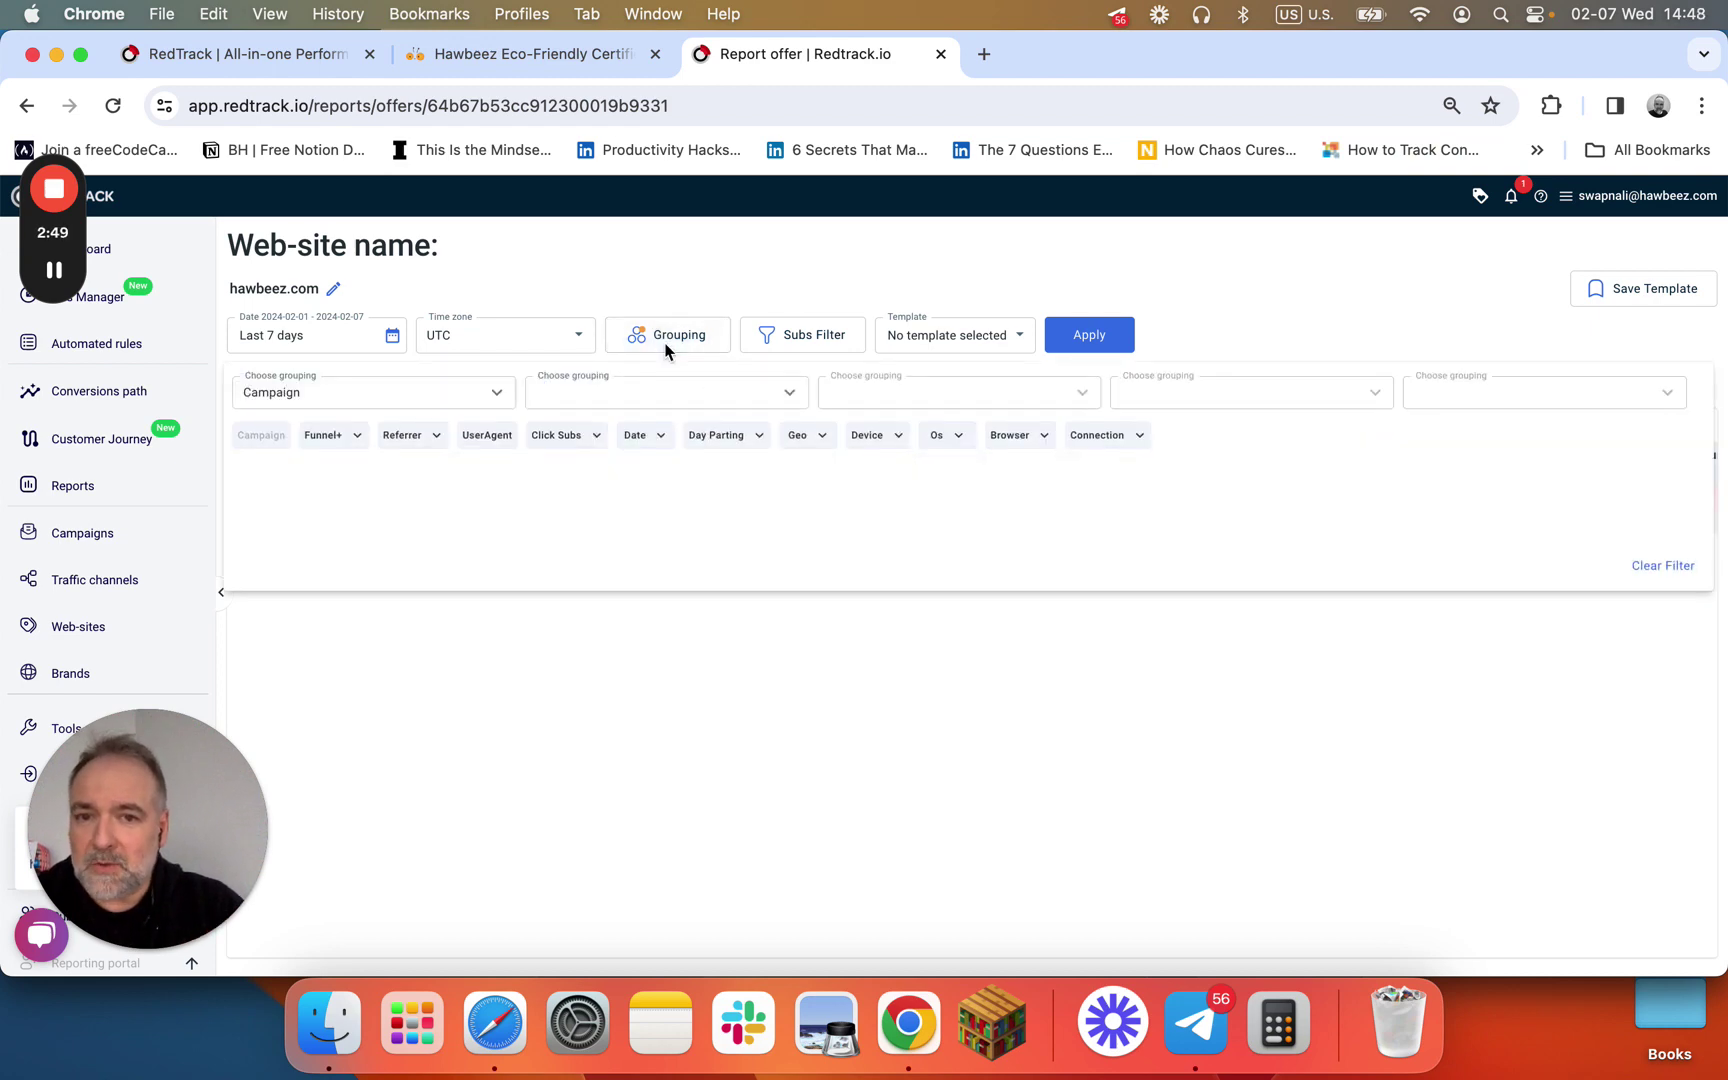
click(623, 388)
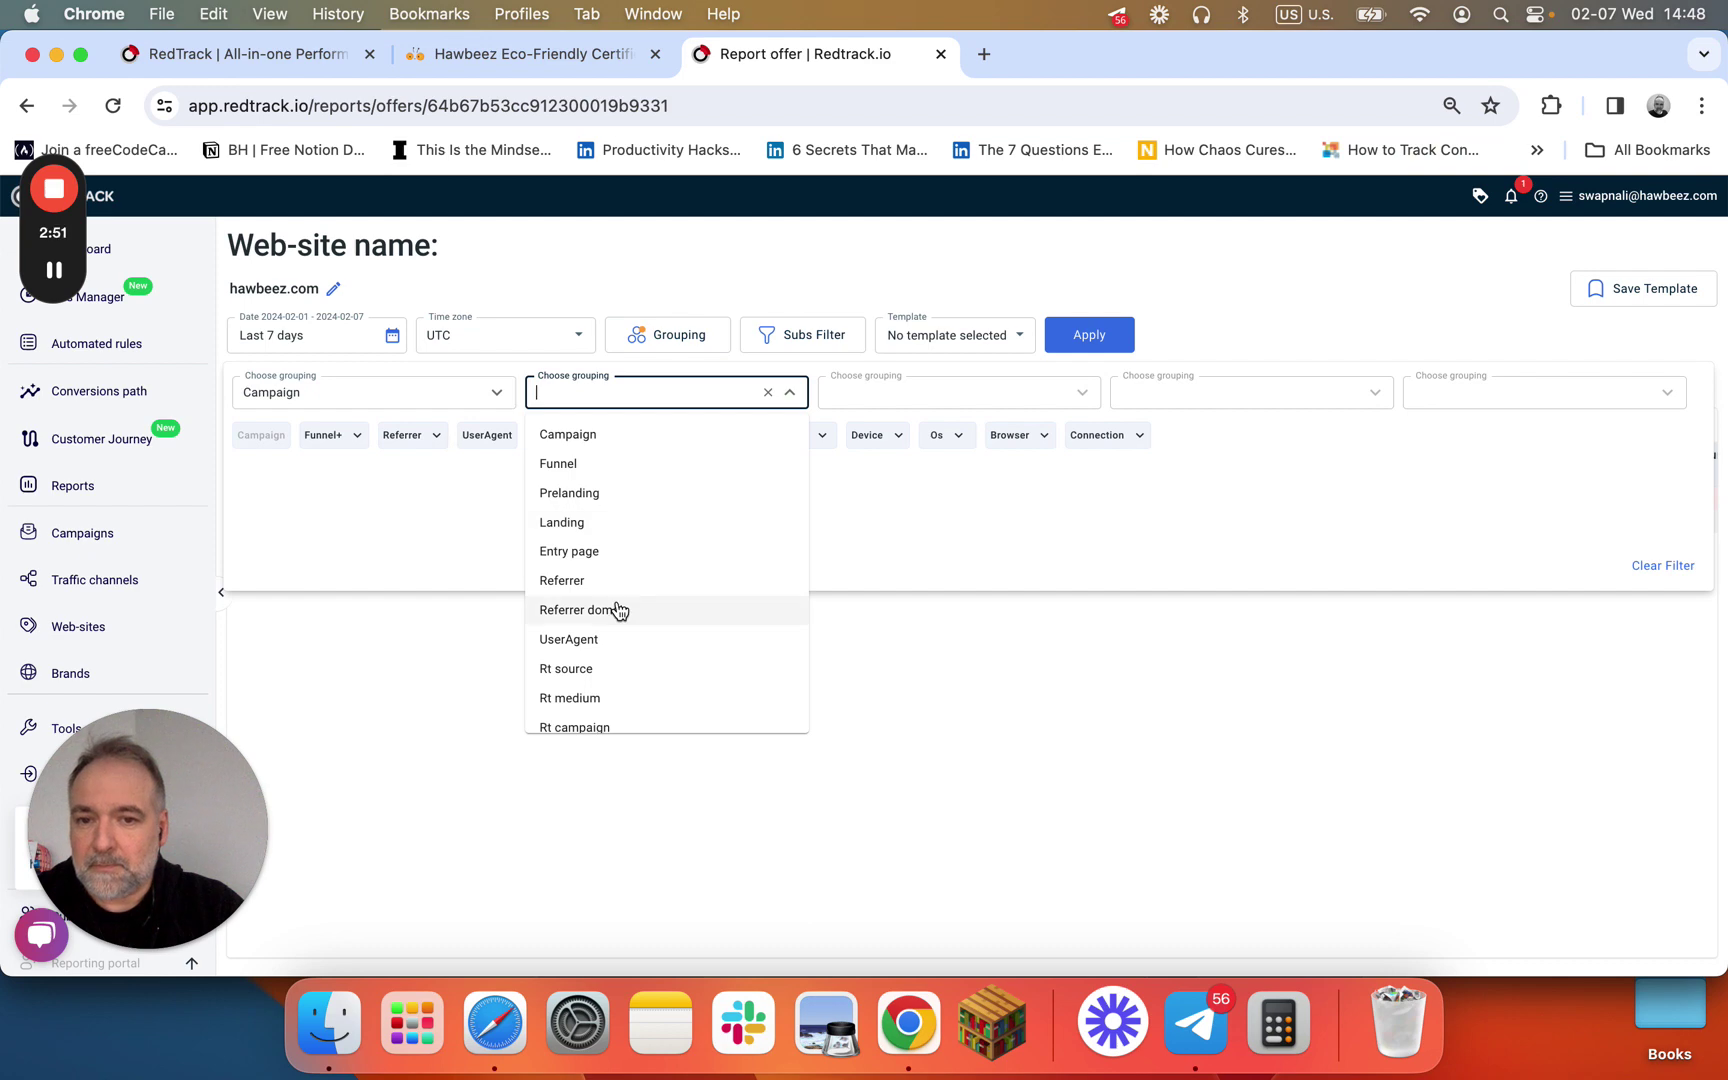
scroll(618, 608, down, 3)
scroll(618, 608, down, 3)
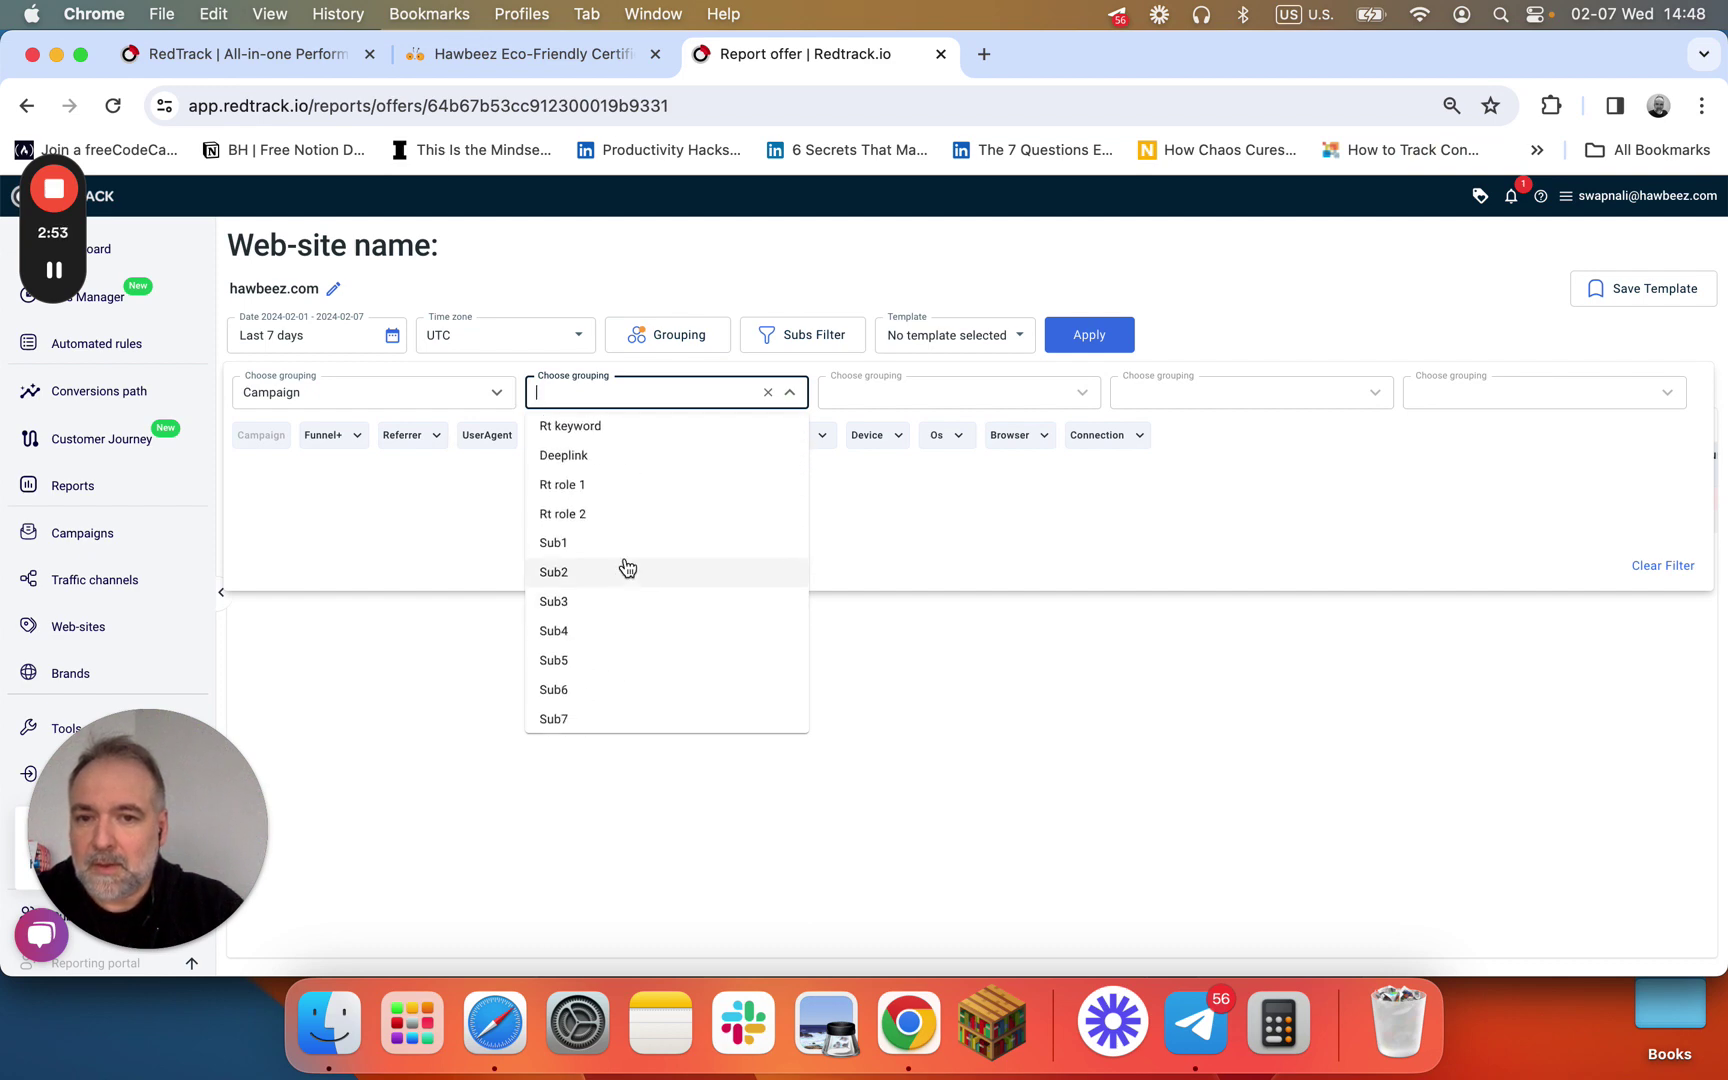
scroll(627, 568, down, 2)
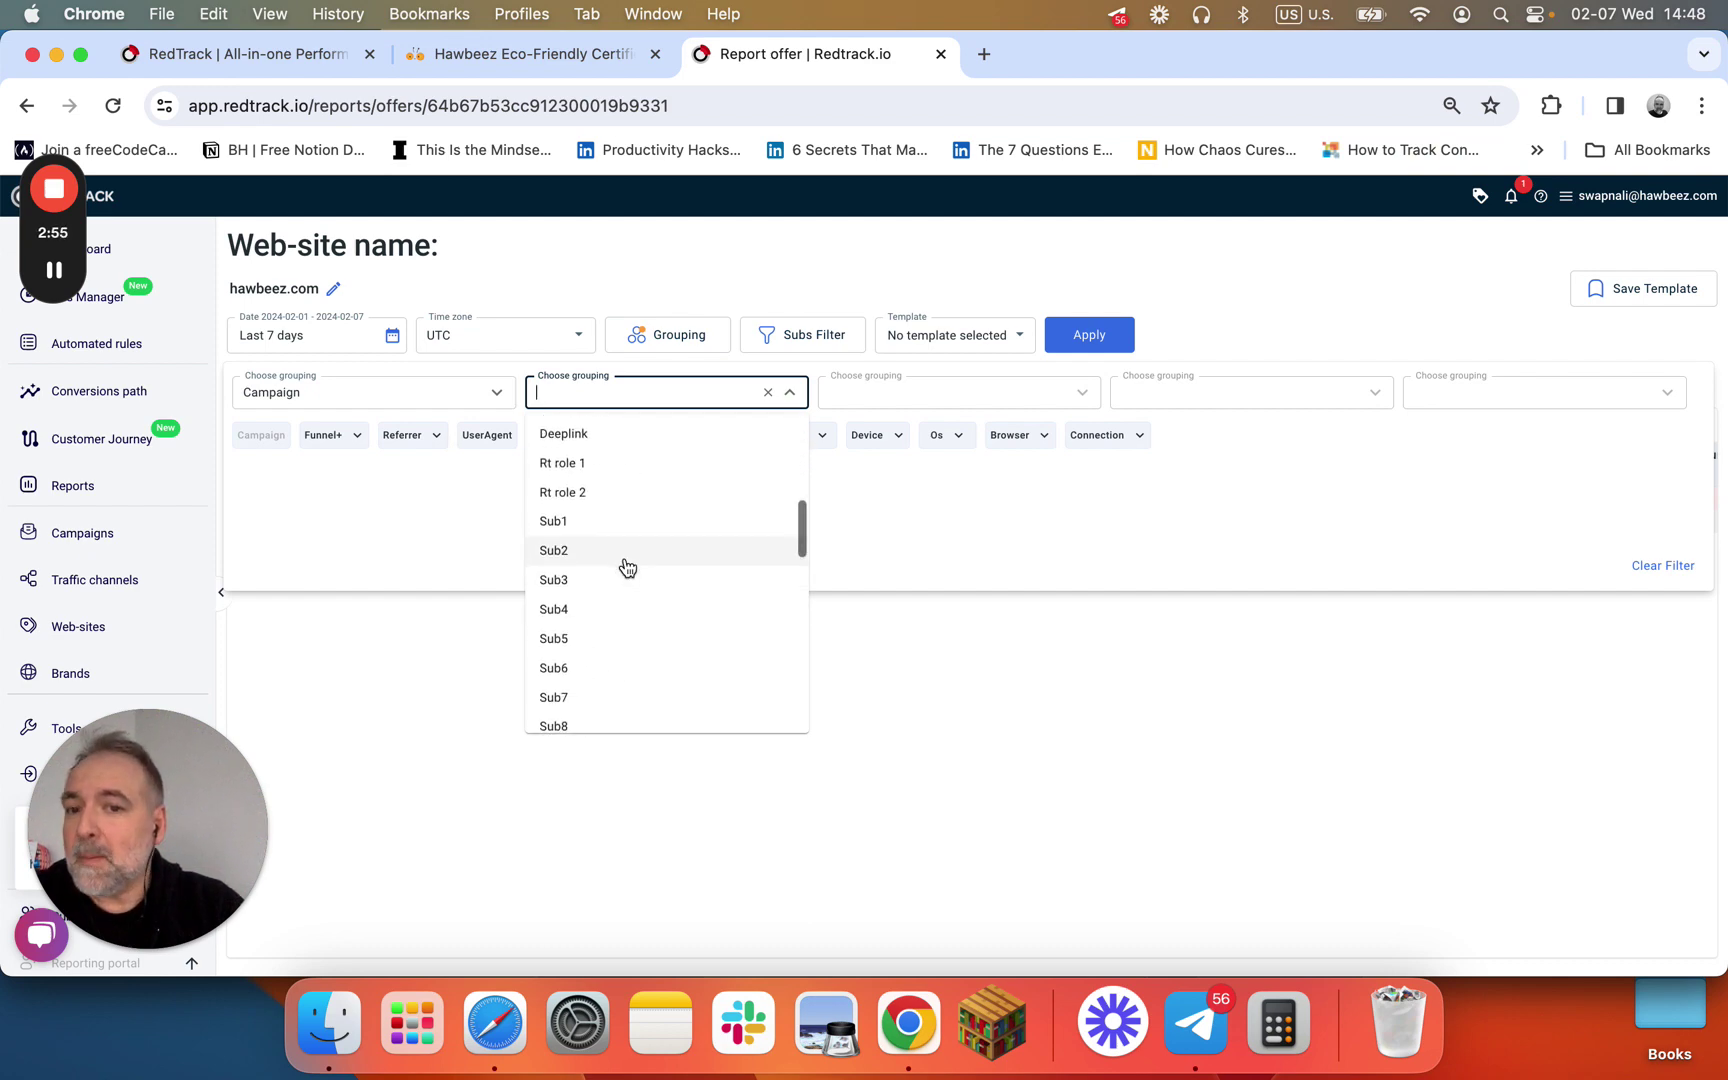
click(596, 616)
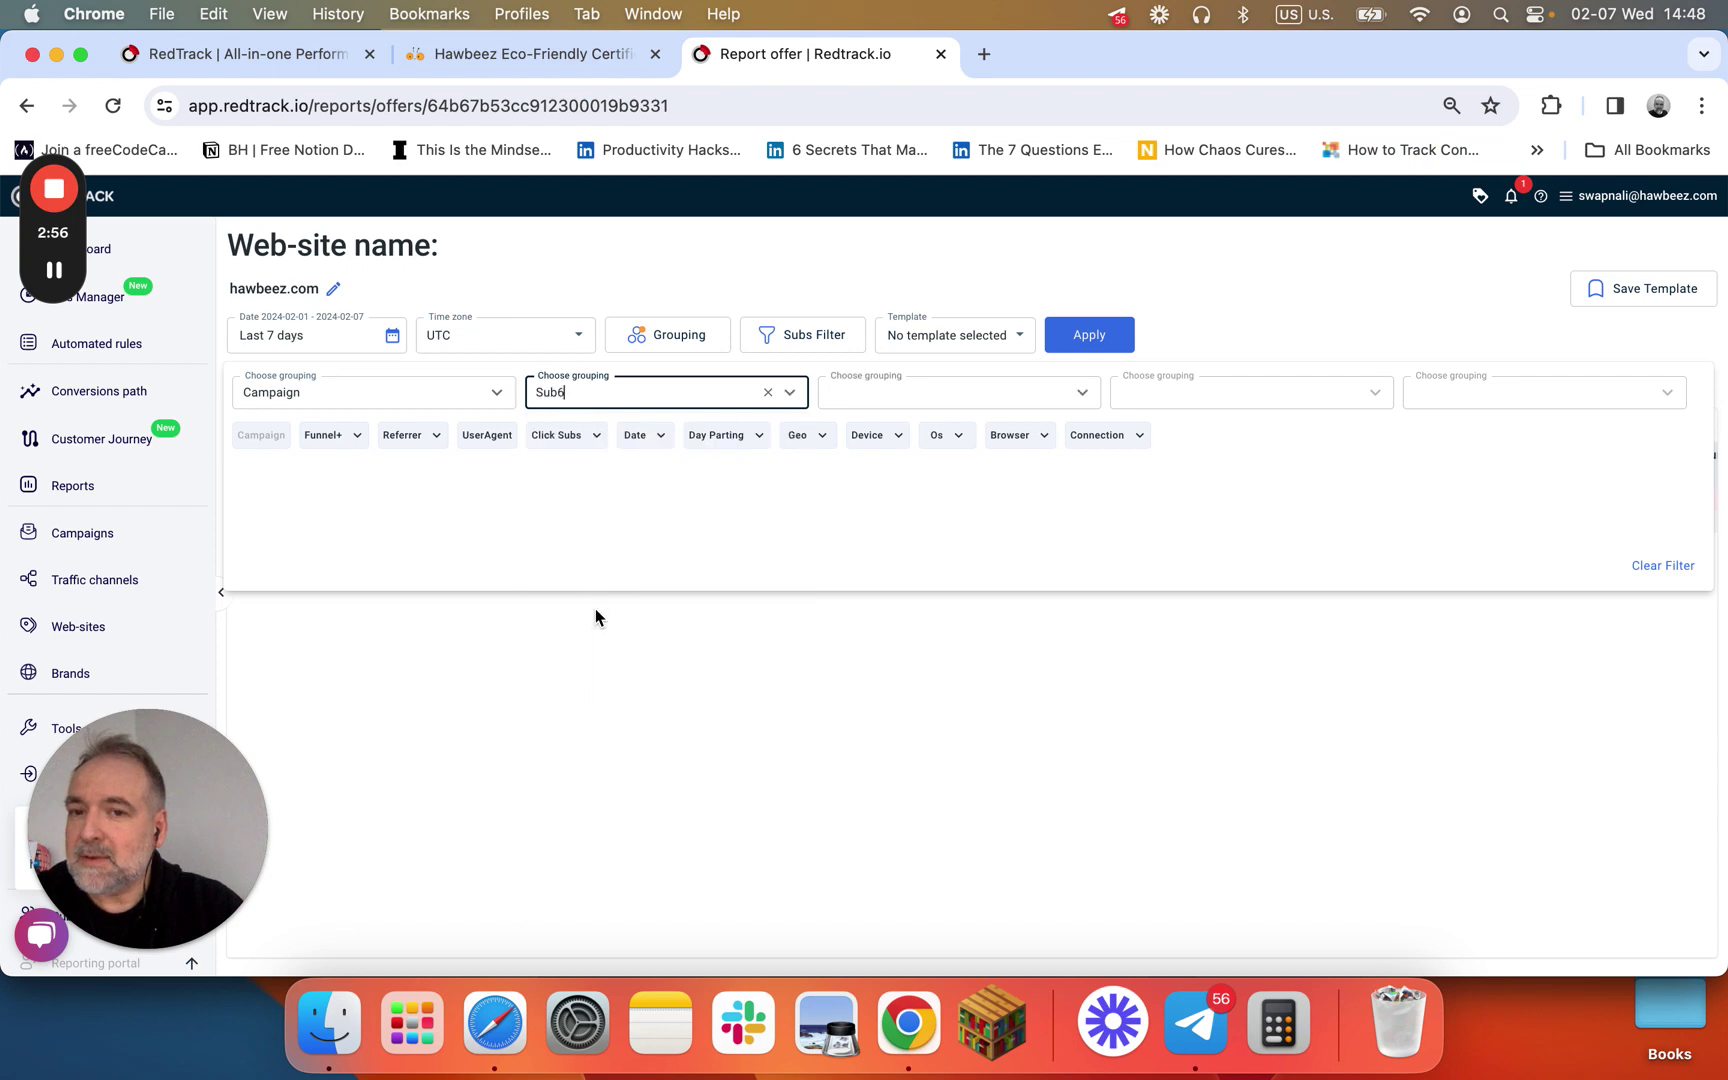
click(1105, 338)
click(1107, 338)
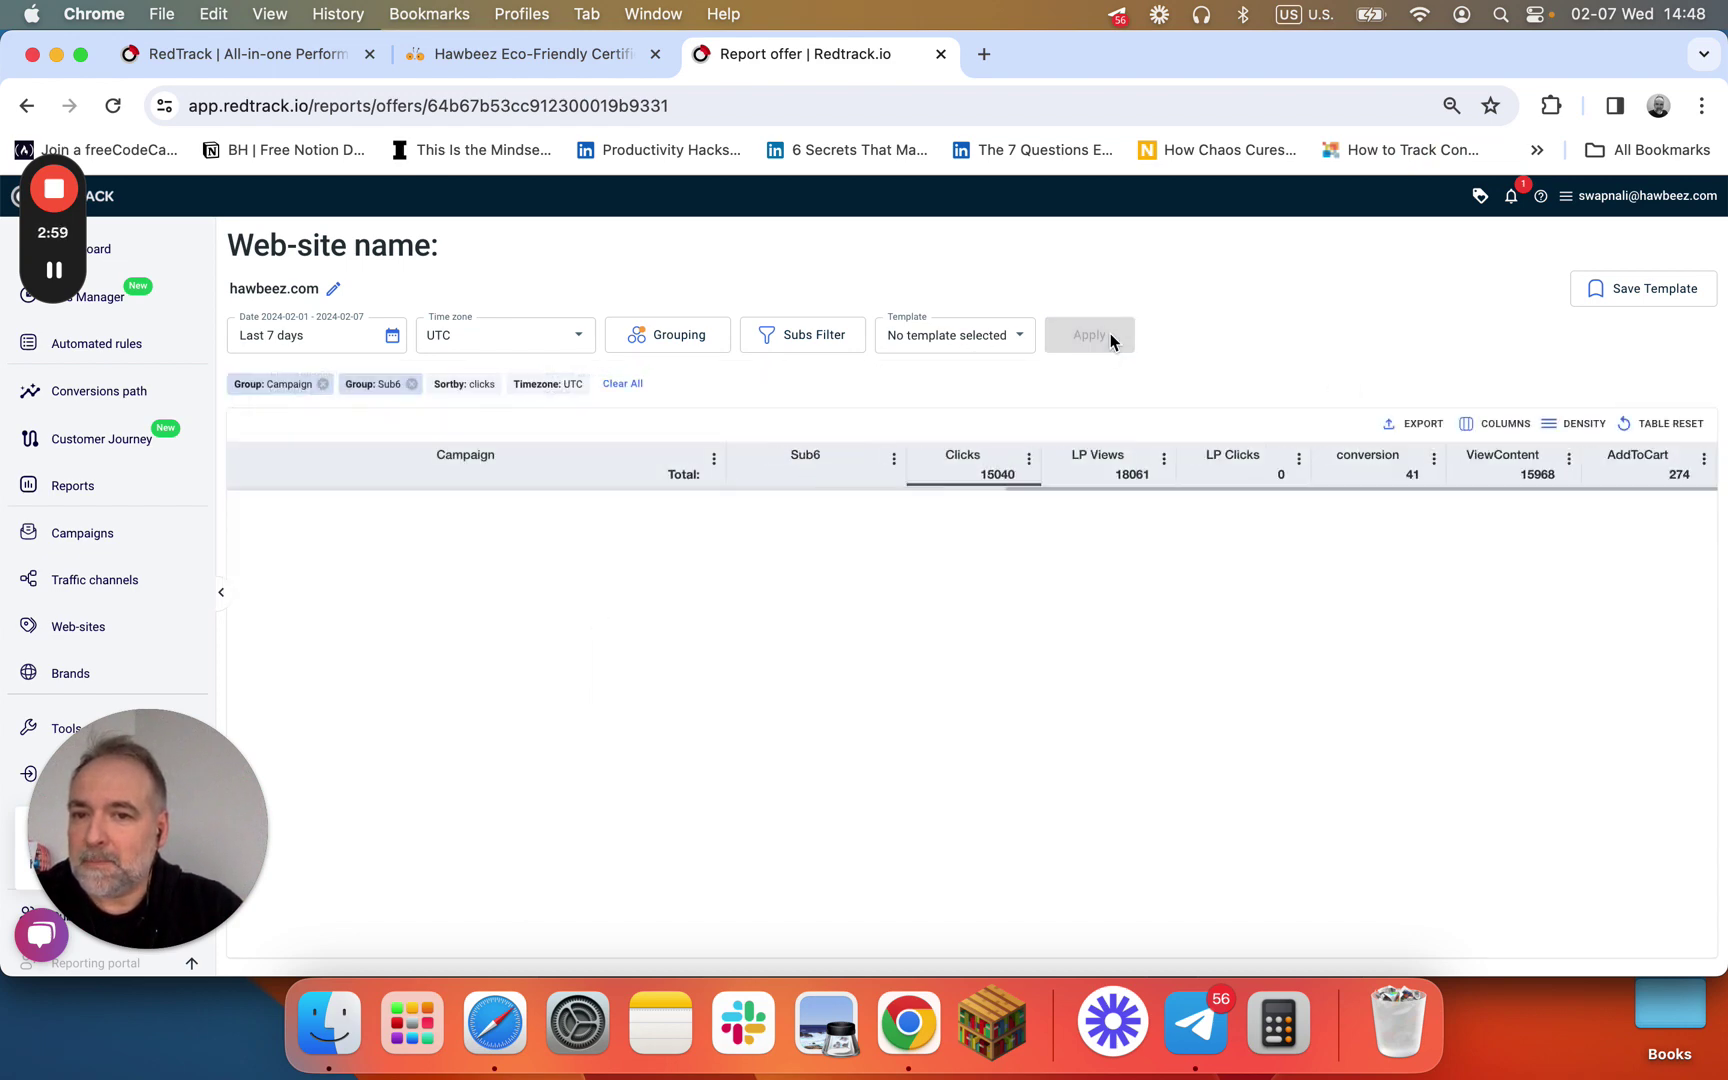
Examine the Sub6 breakdown of the Facebook for Hawbeez and Unattributed traffic rows, collapsing each one again.
click(239, 502)
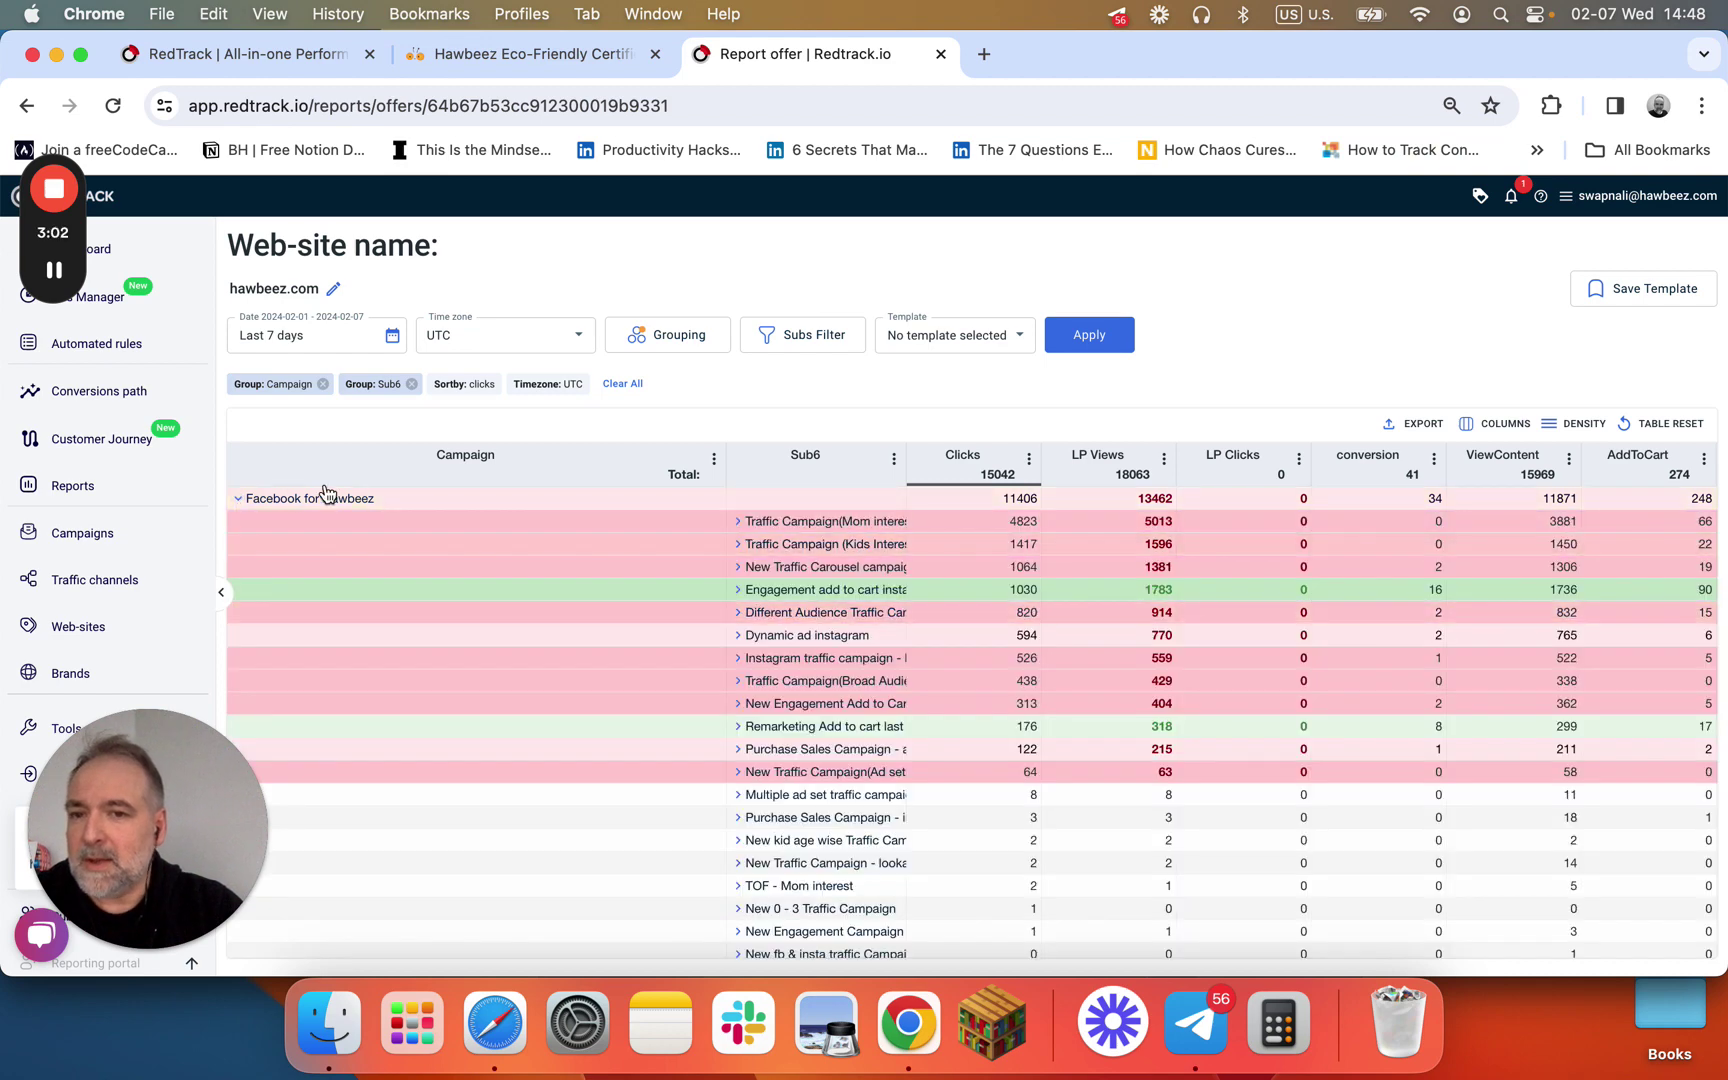
click(238, 498)
click(240, 522)
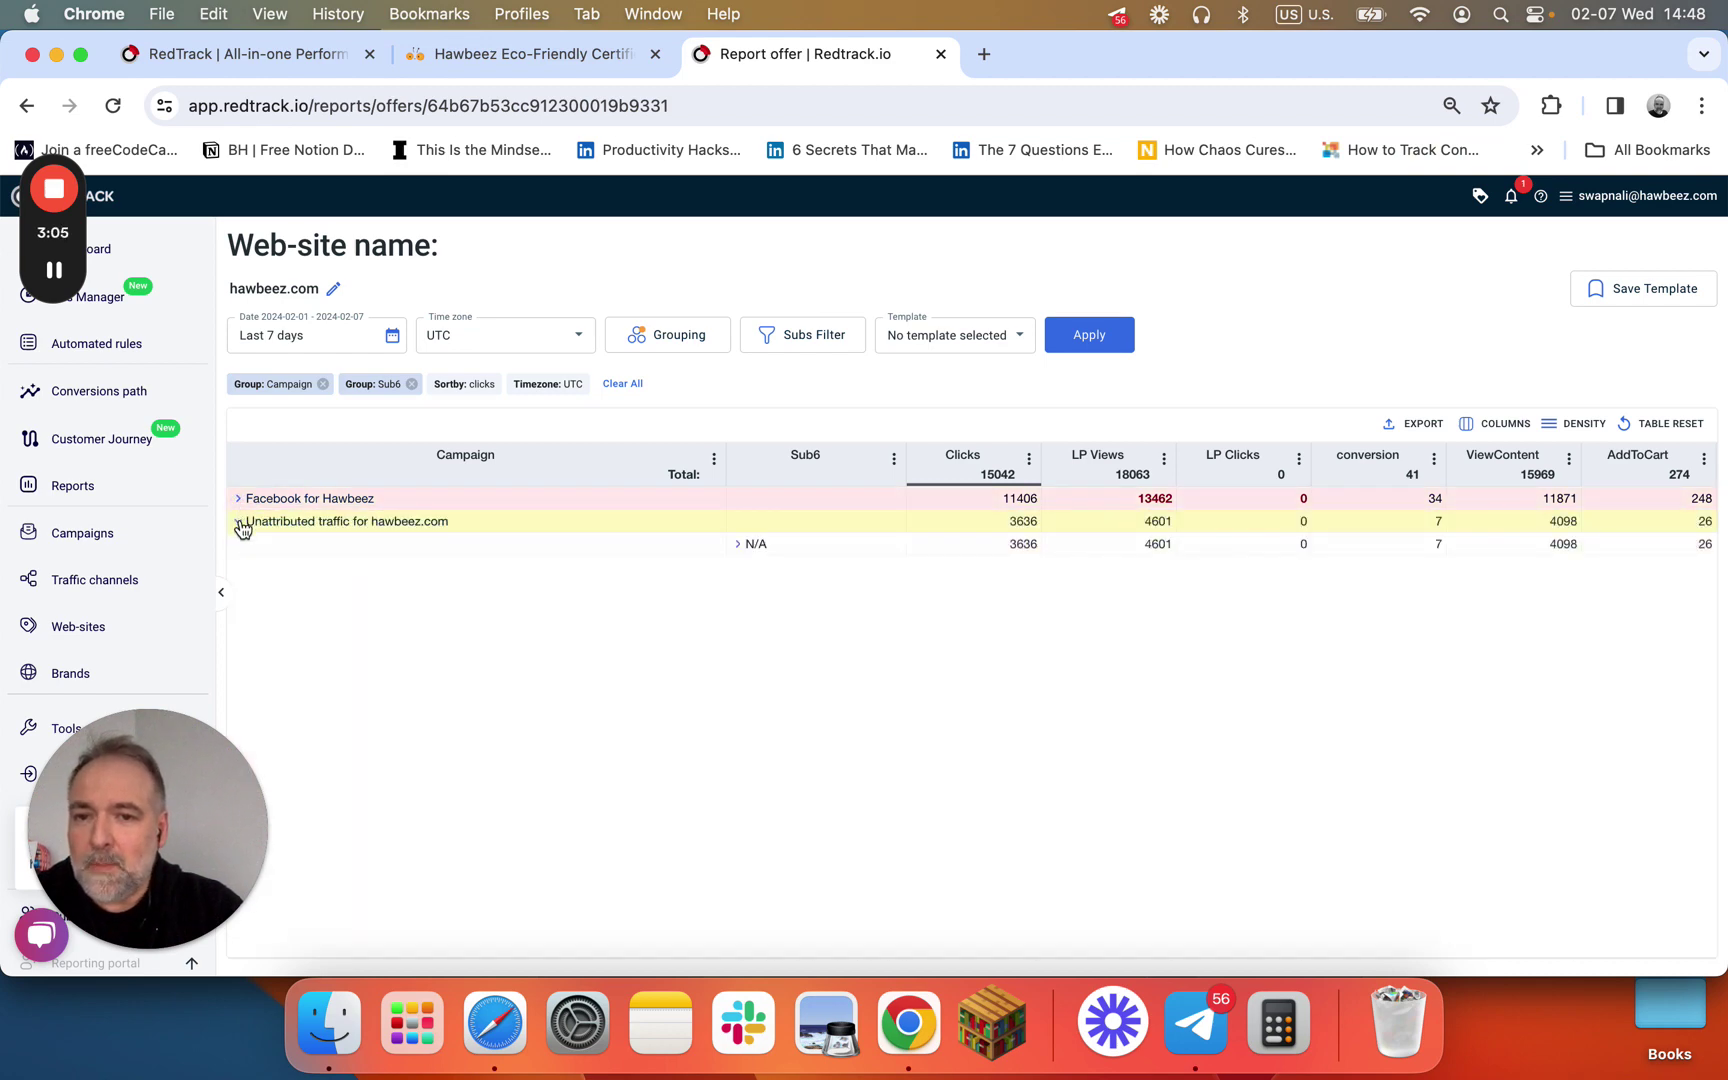
click(240, 527)
Add Sub3 as the third grouping of the hawbeez.com web-site report, after Campaign and Sub6, and apply it.
click(695, 338)
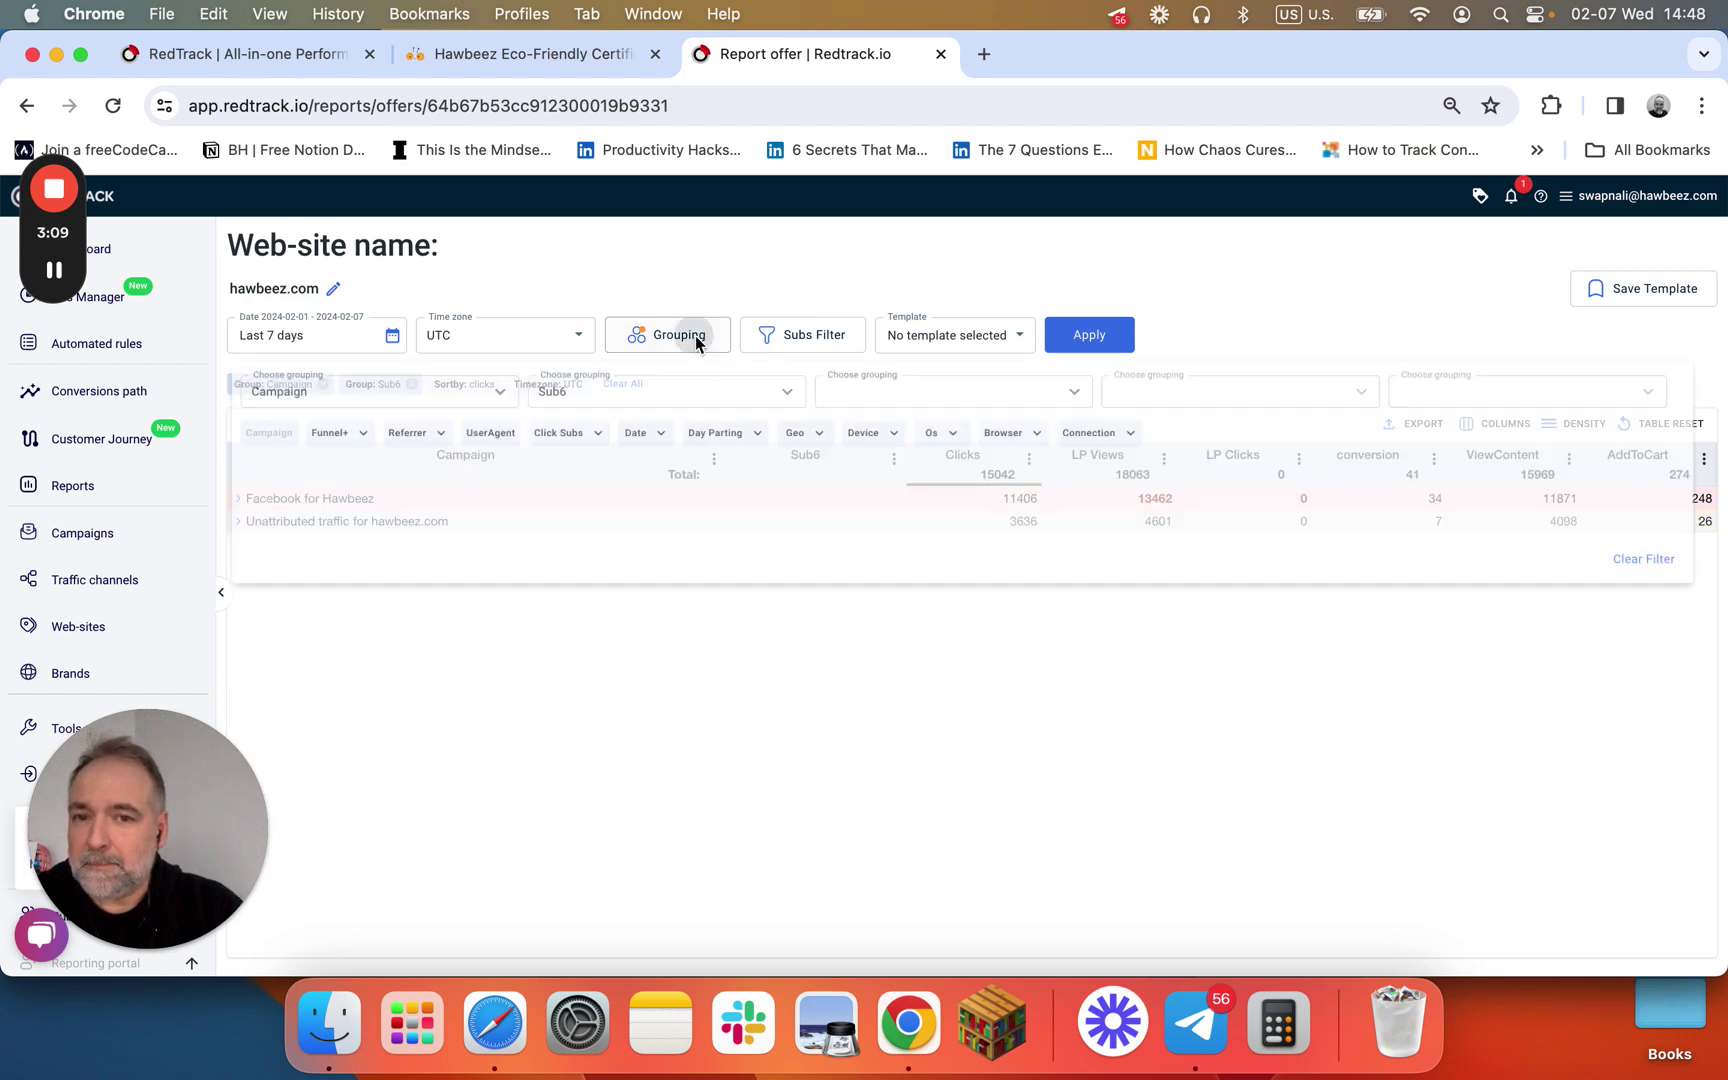
click(922, 396)
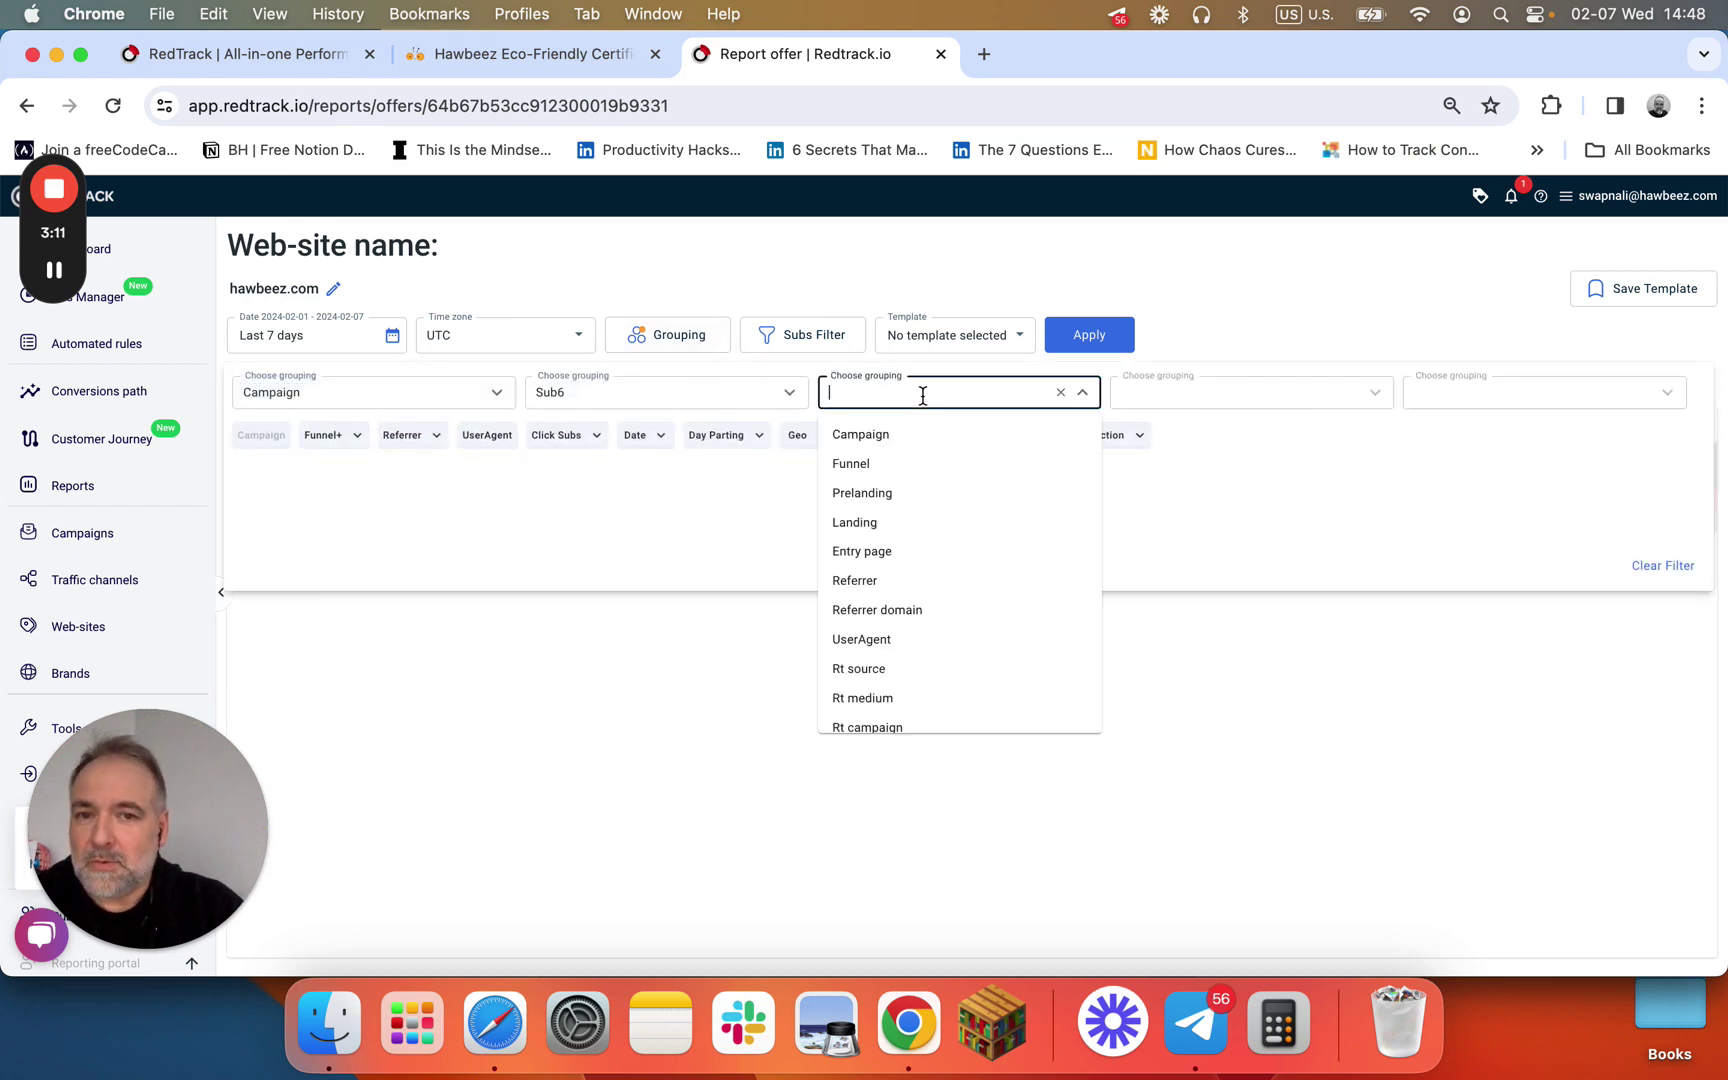
scroll(903, 585, down, 5)
scroll(903, 585, down, 2)
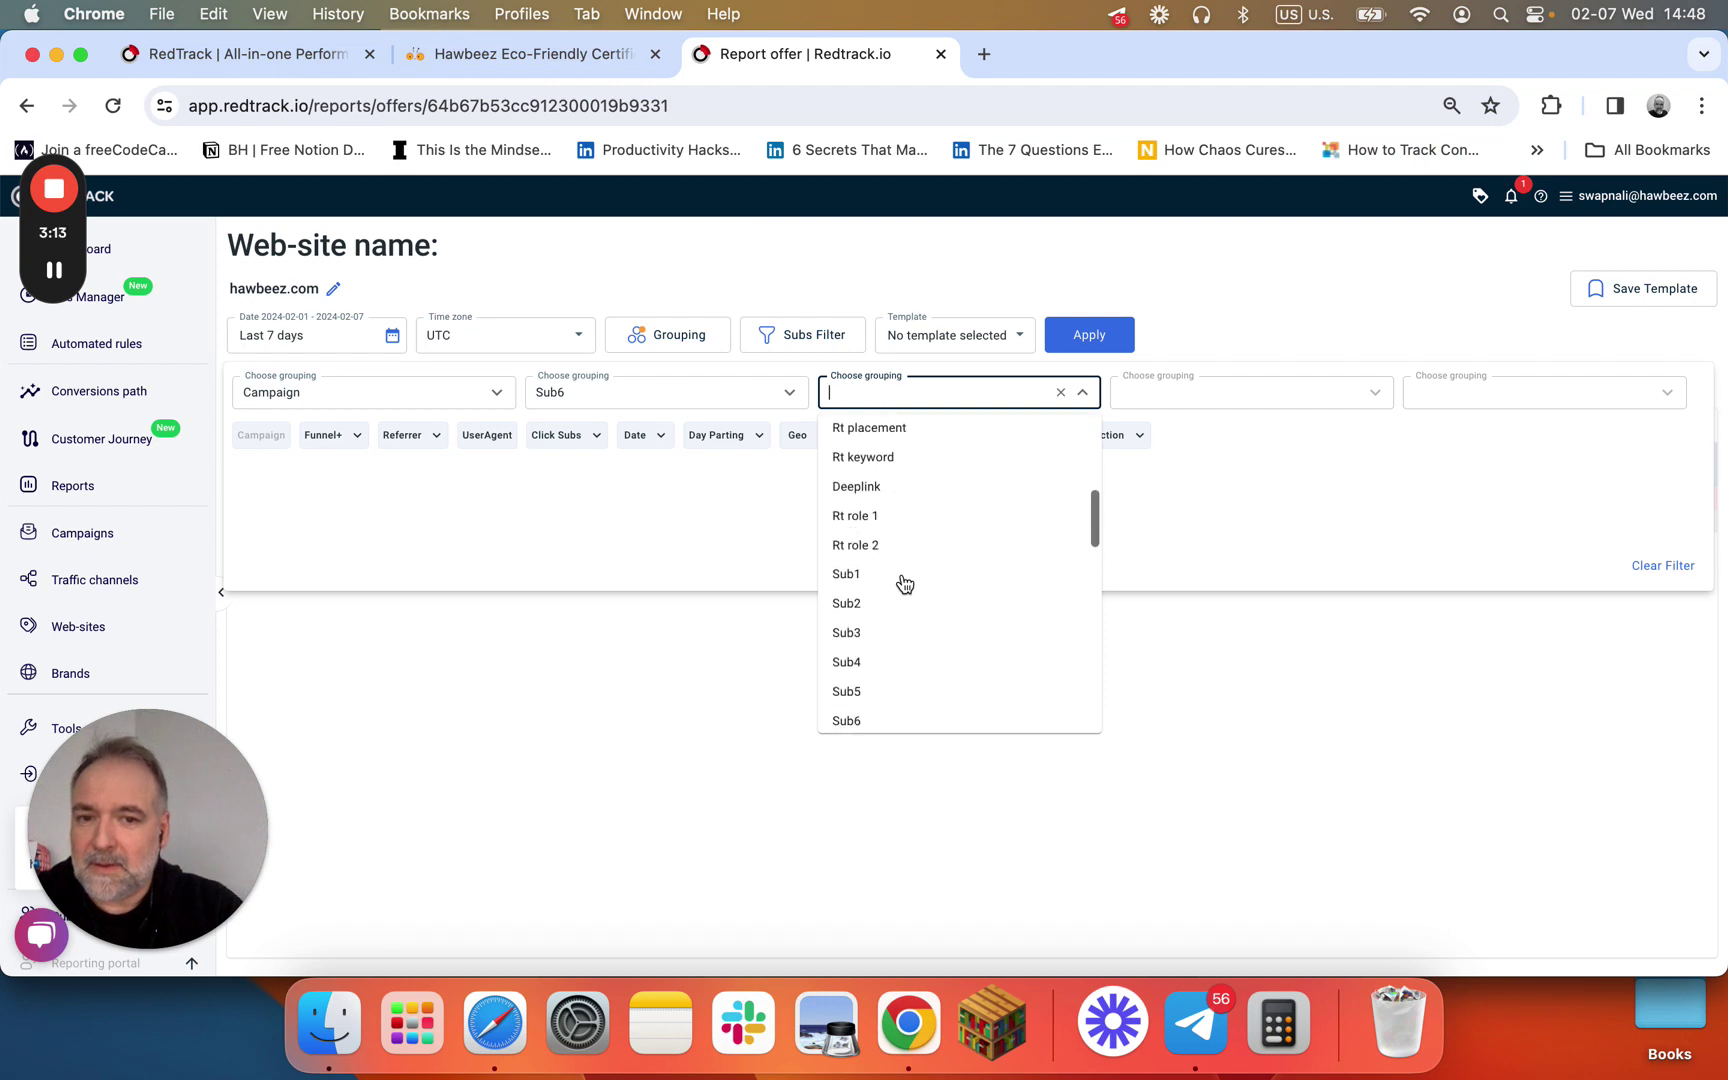
click(884, 635)
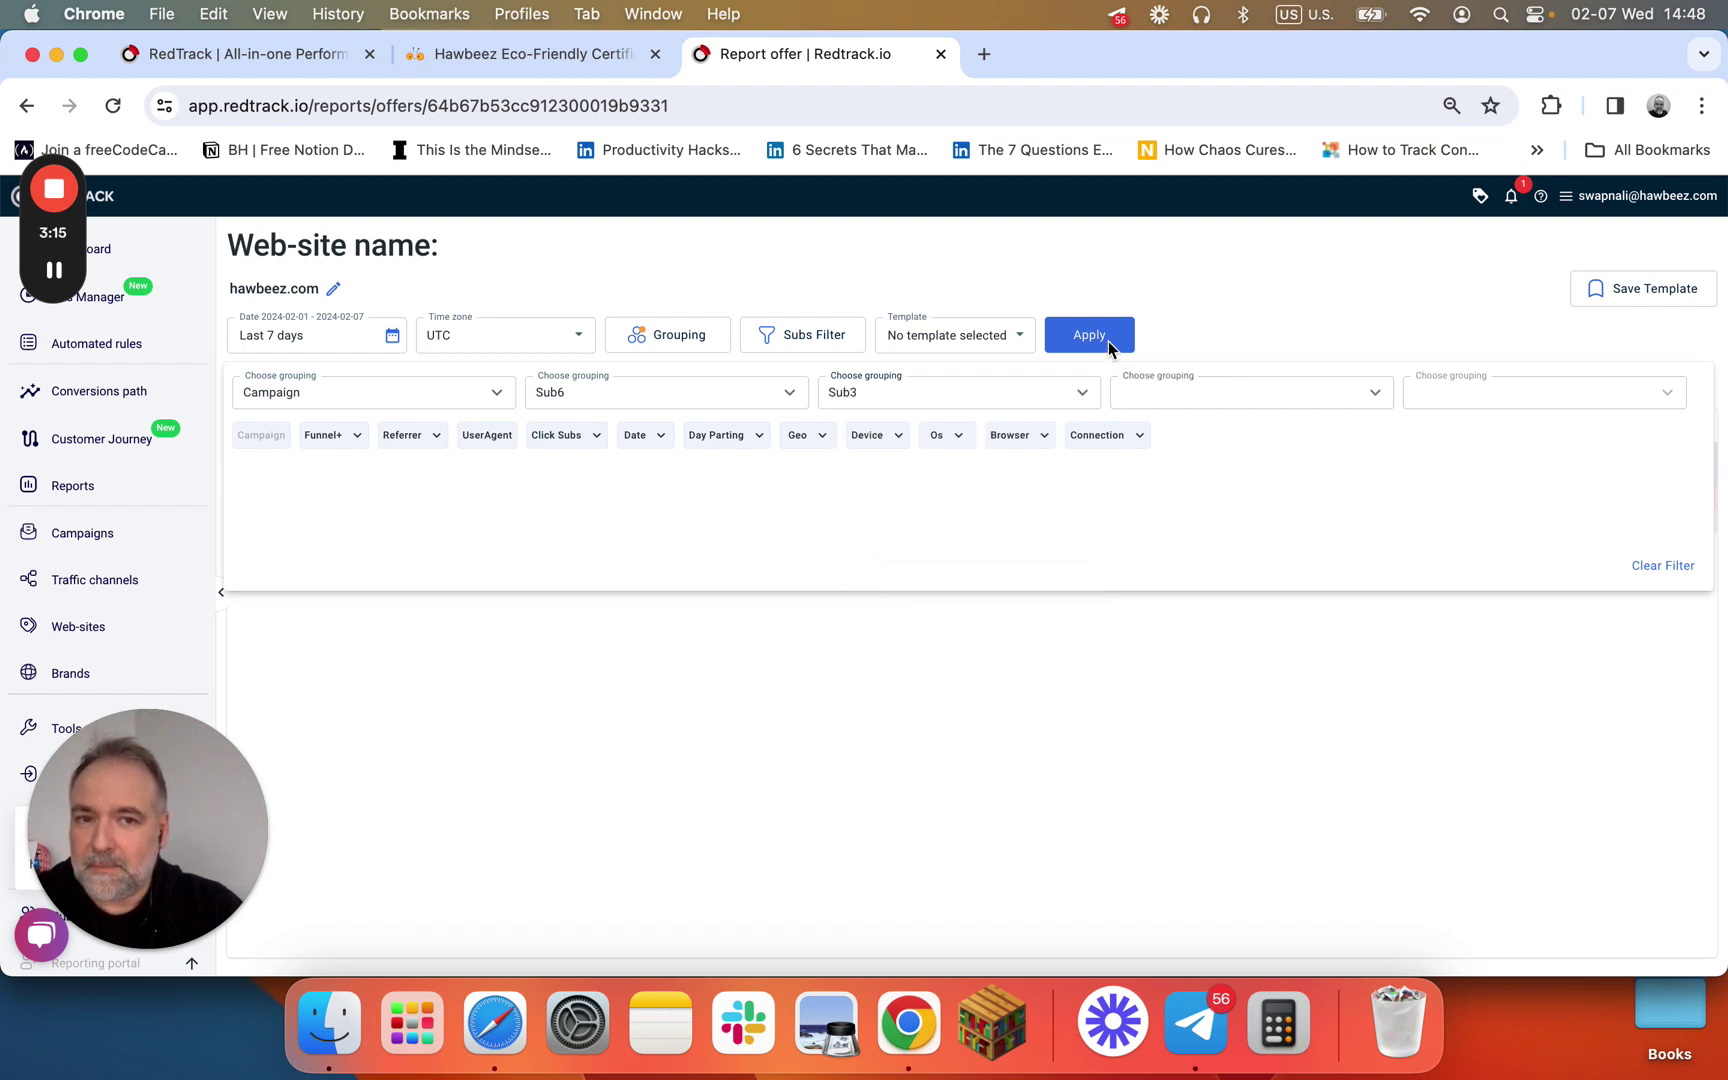
click(1100, 338)
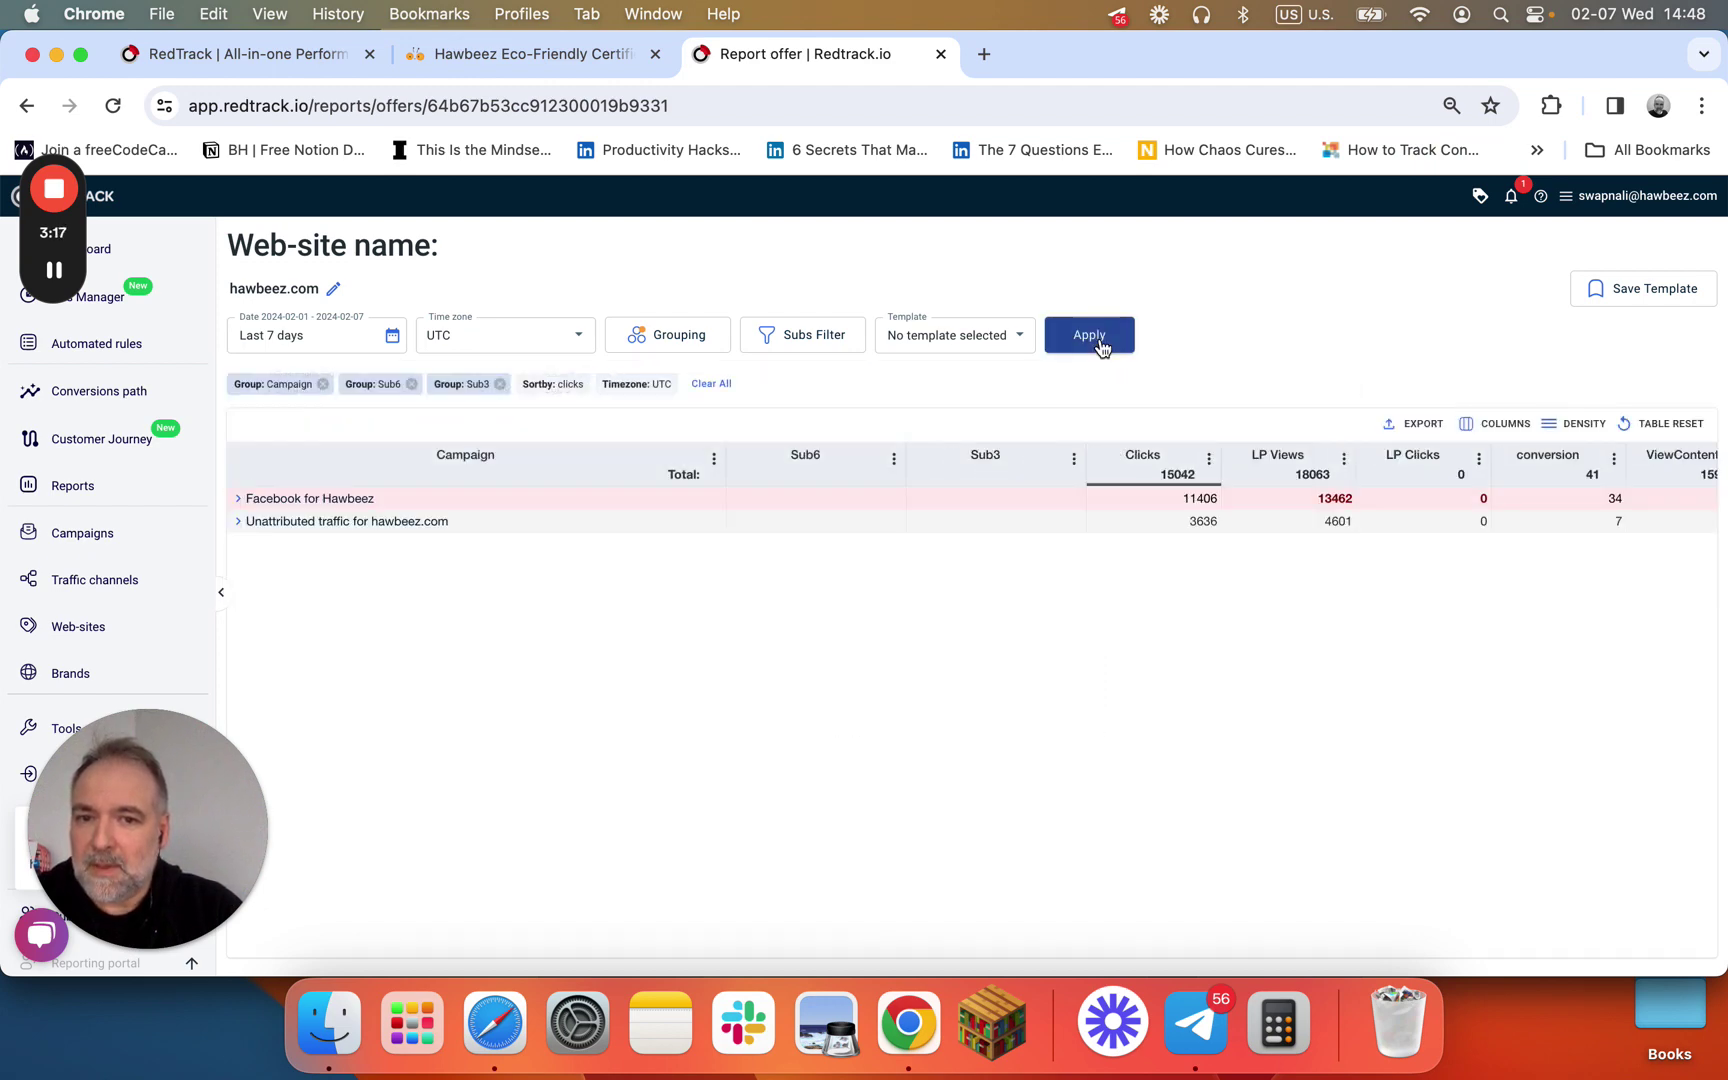
Check the Facebook for Hawbeez breakdown, collapse it, and expand Unattributed traffic for hawbeez.com through Sub6 N/A to its Sub3 values.
click(238, 499)
click(239, 499)
click(239, 522)
click(738, 544)
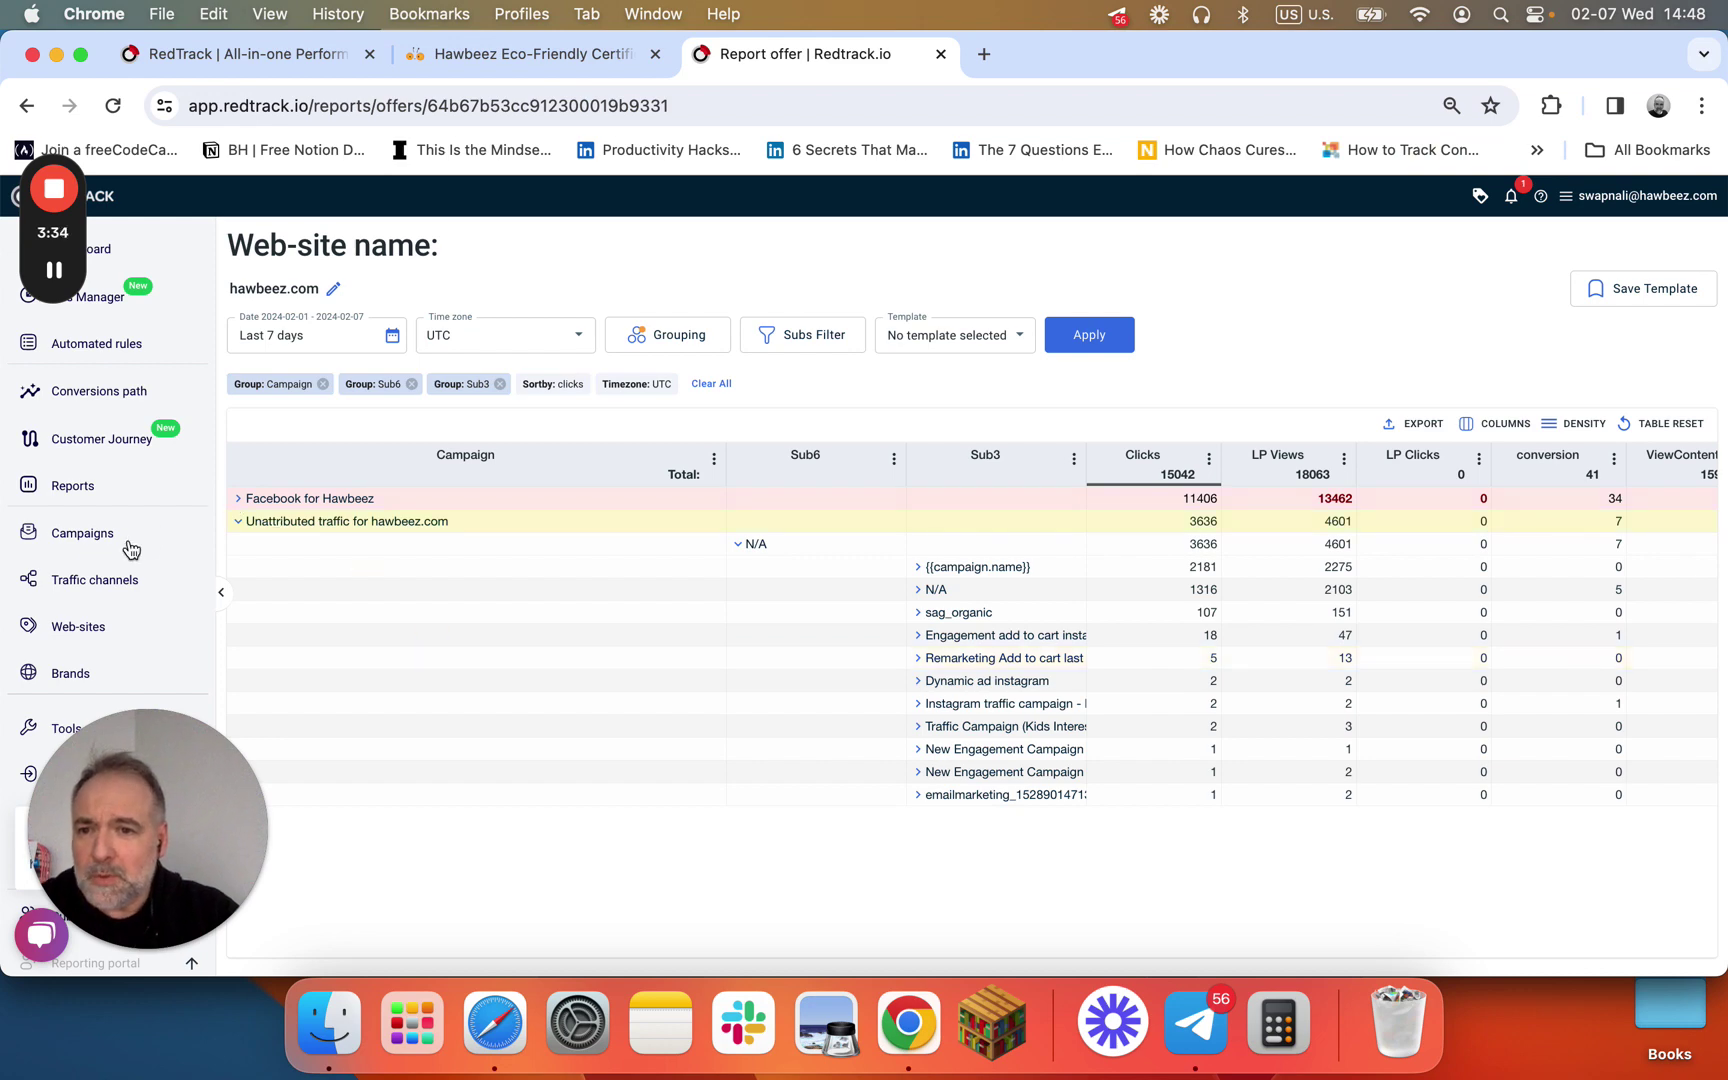
Open the traffic channels list in a new browser tab and bring up the Additional parameters of the first Facebook channel.
right_click(108, 580)
click(160, 592)
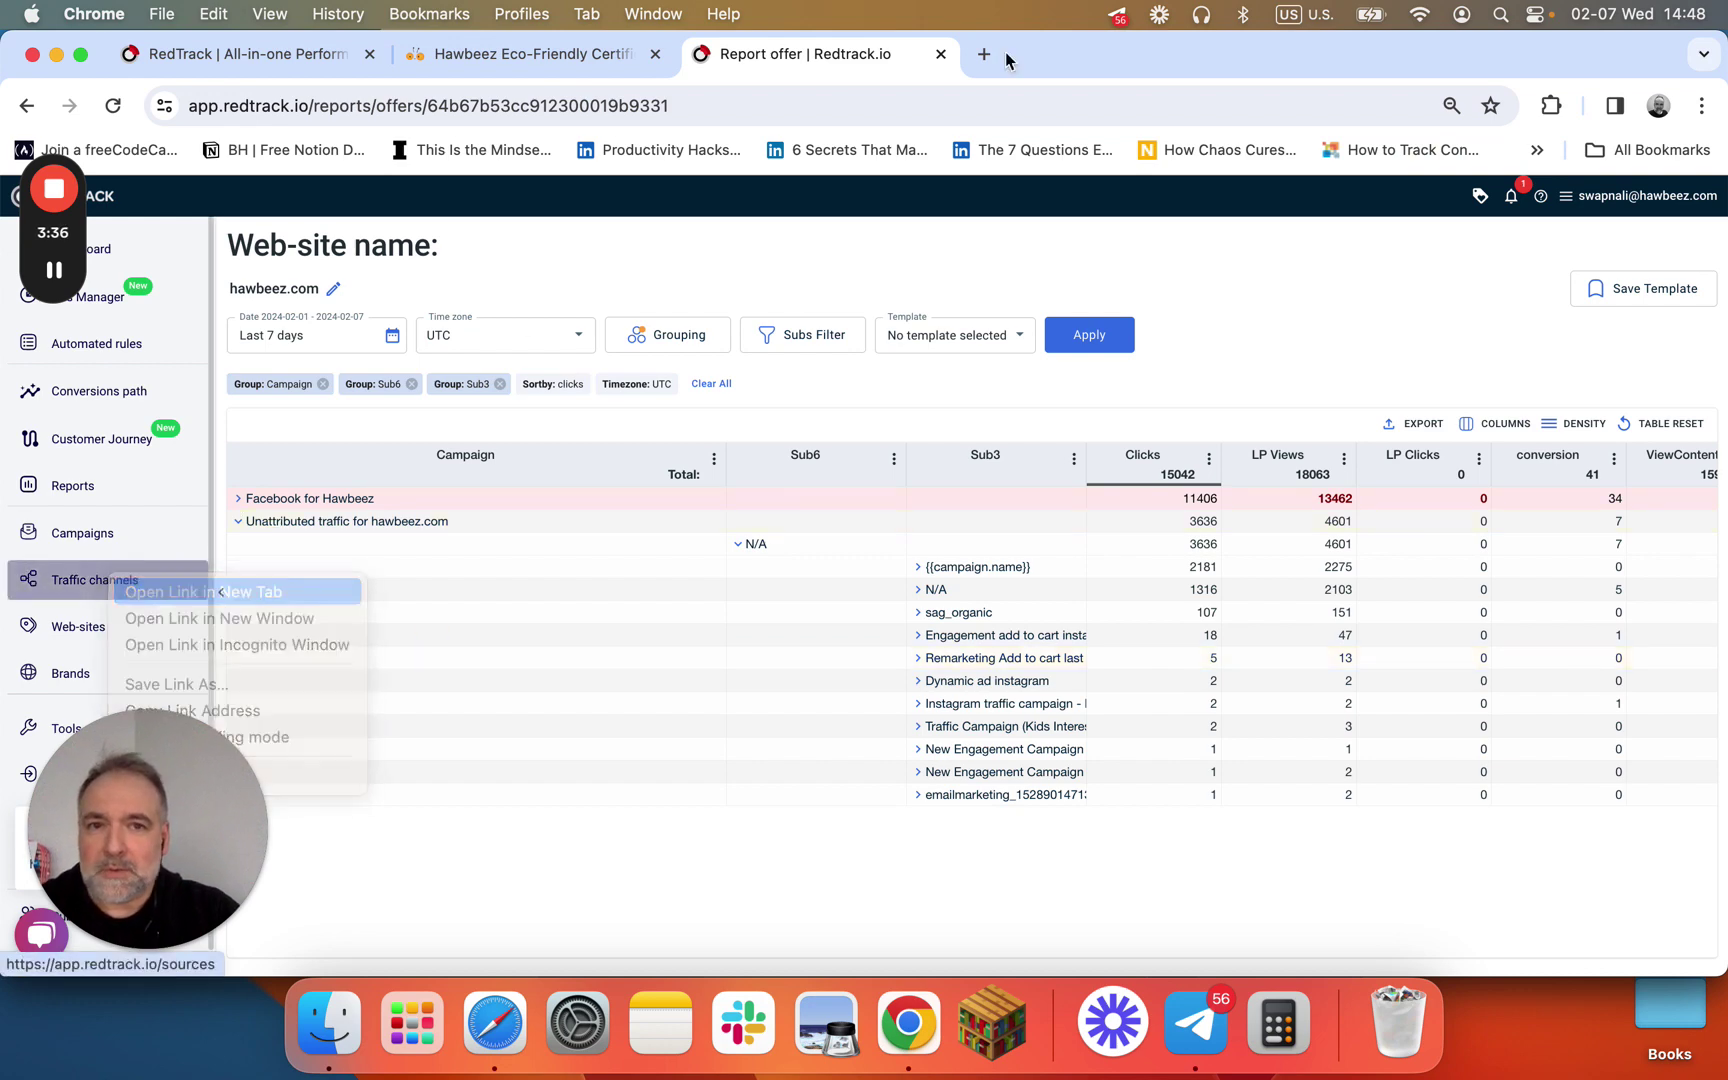
click(1058, 48)
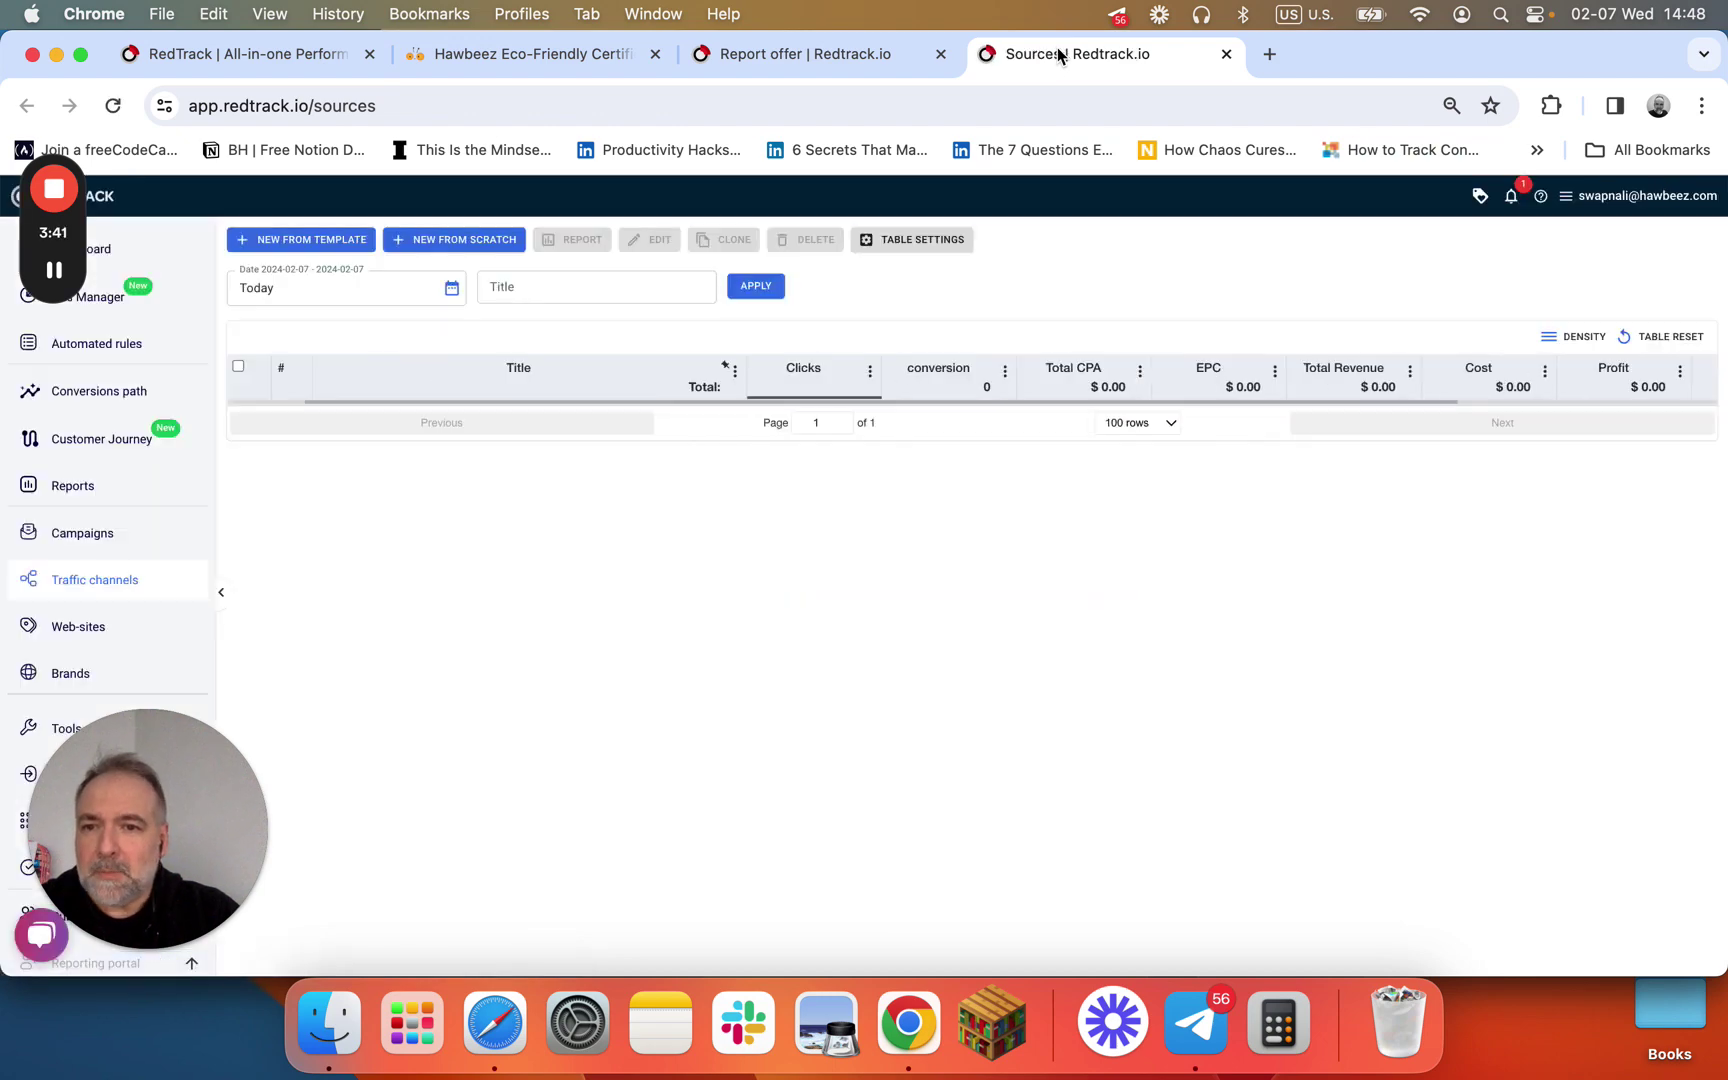
mouse_move(609, 405)
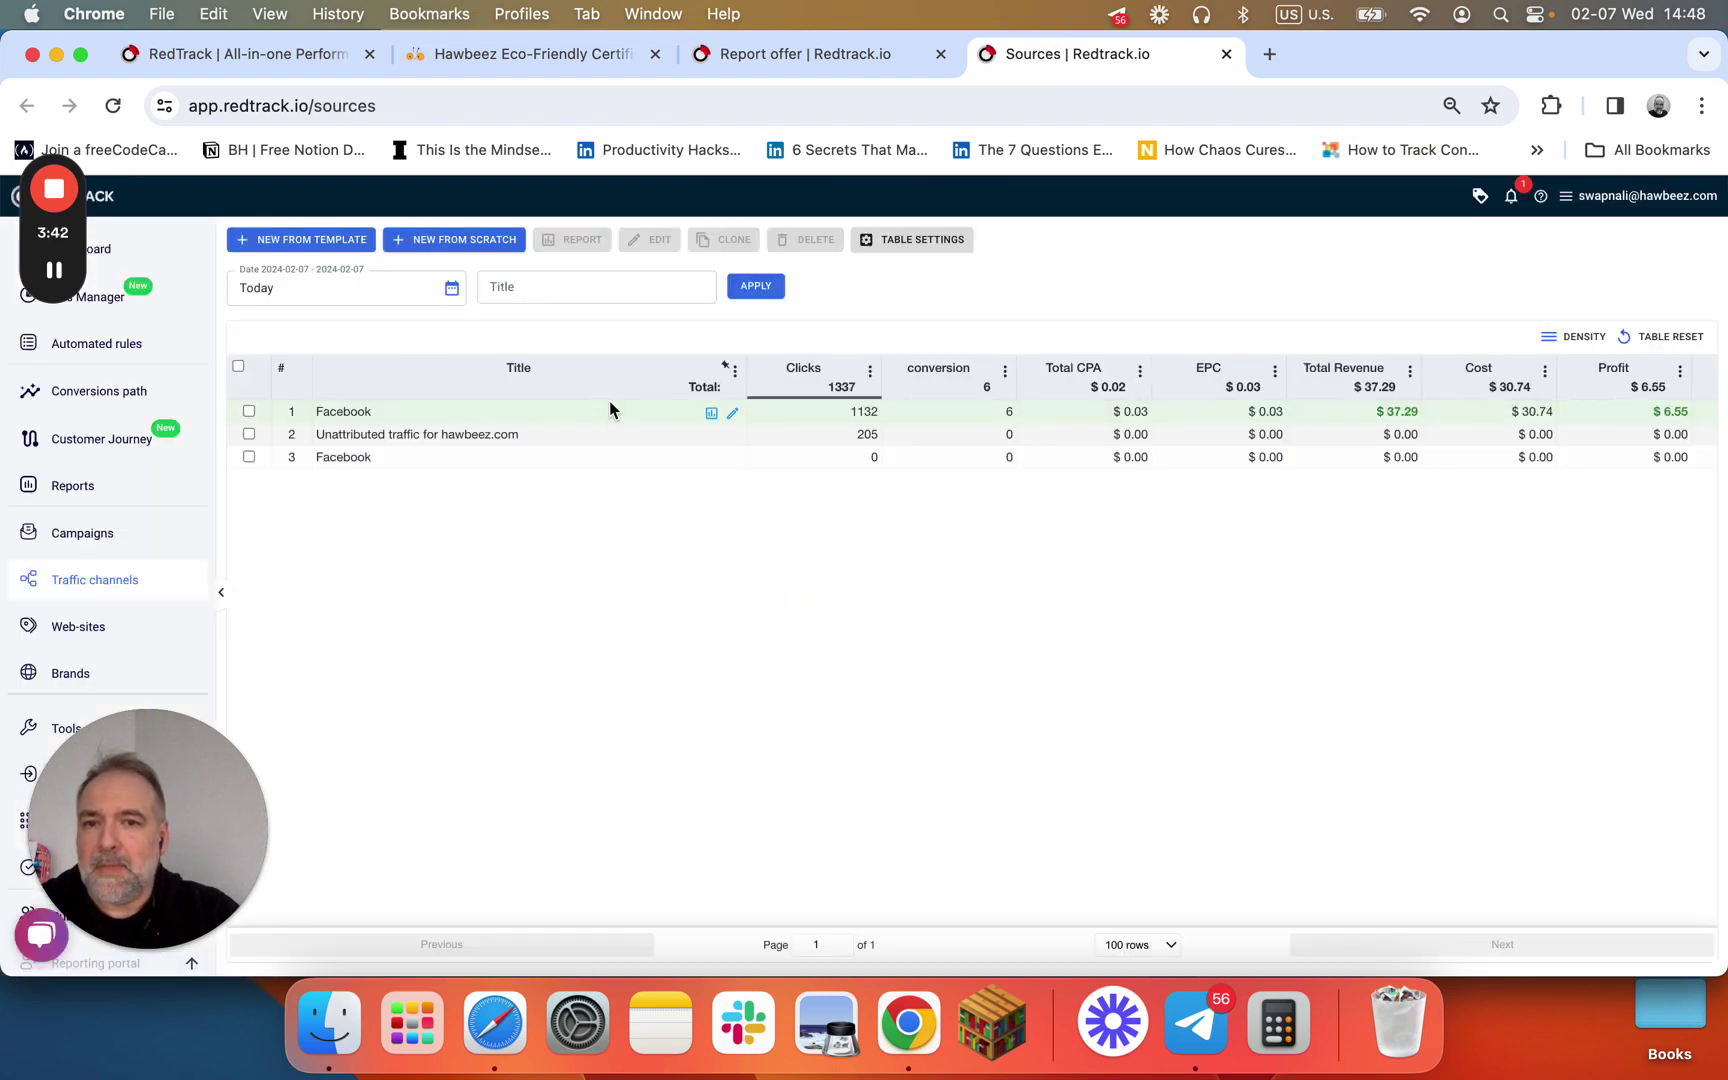
click(732, 414)
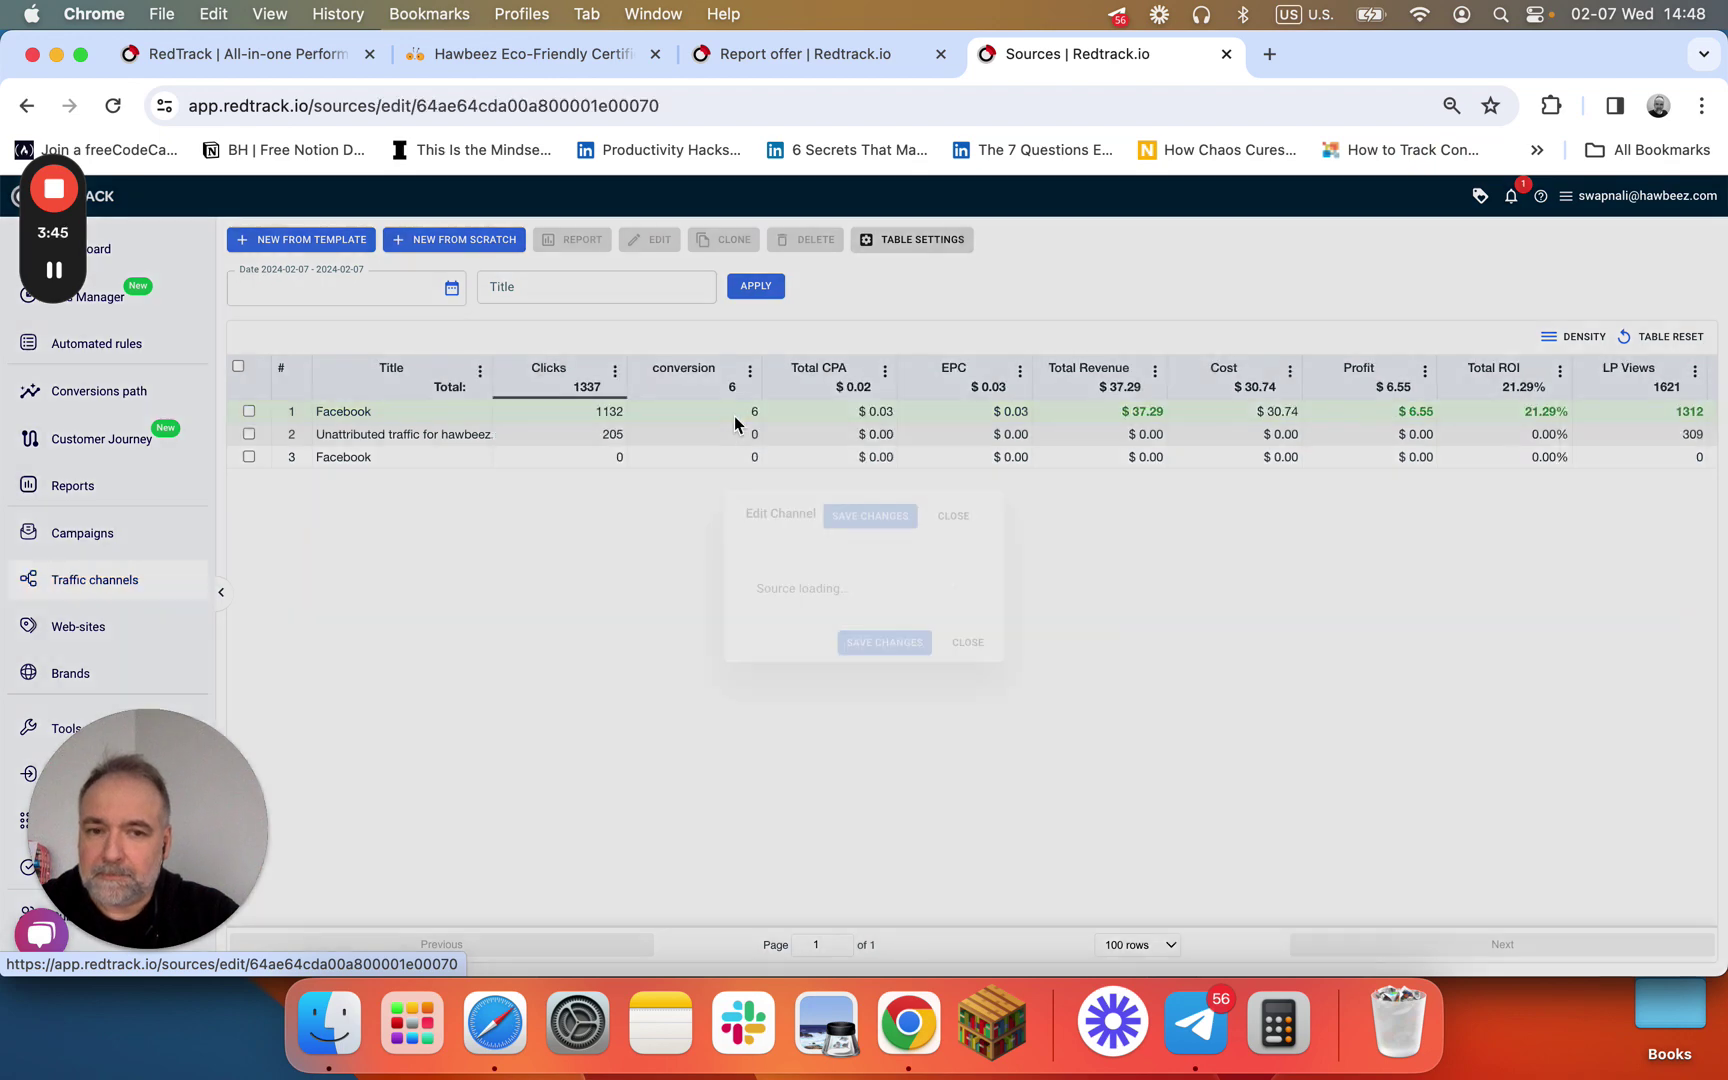
scroll(1050, 602, down, 5)
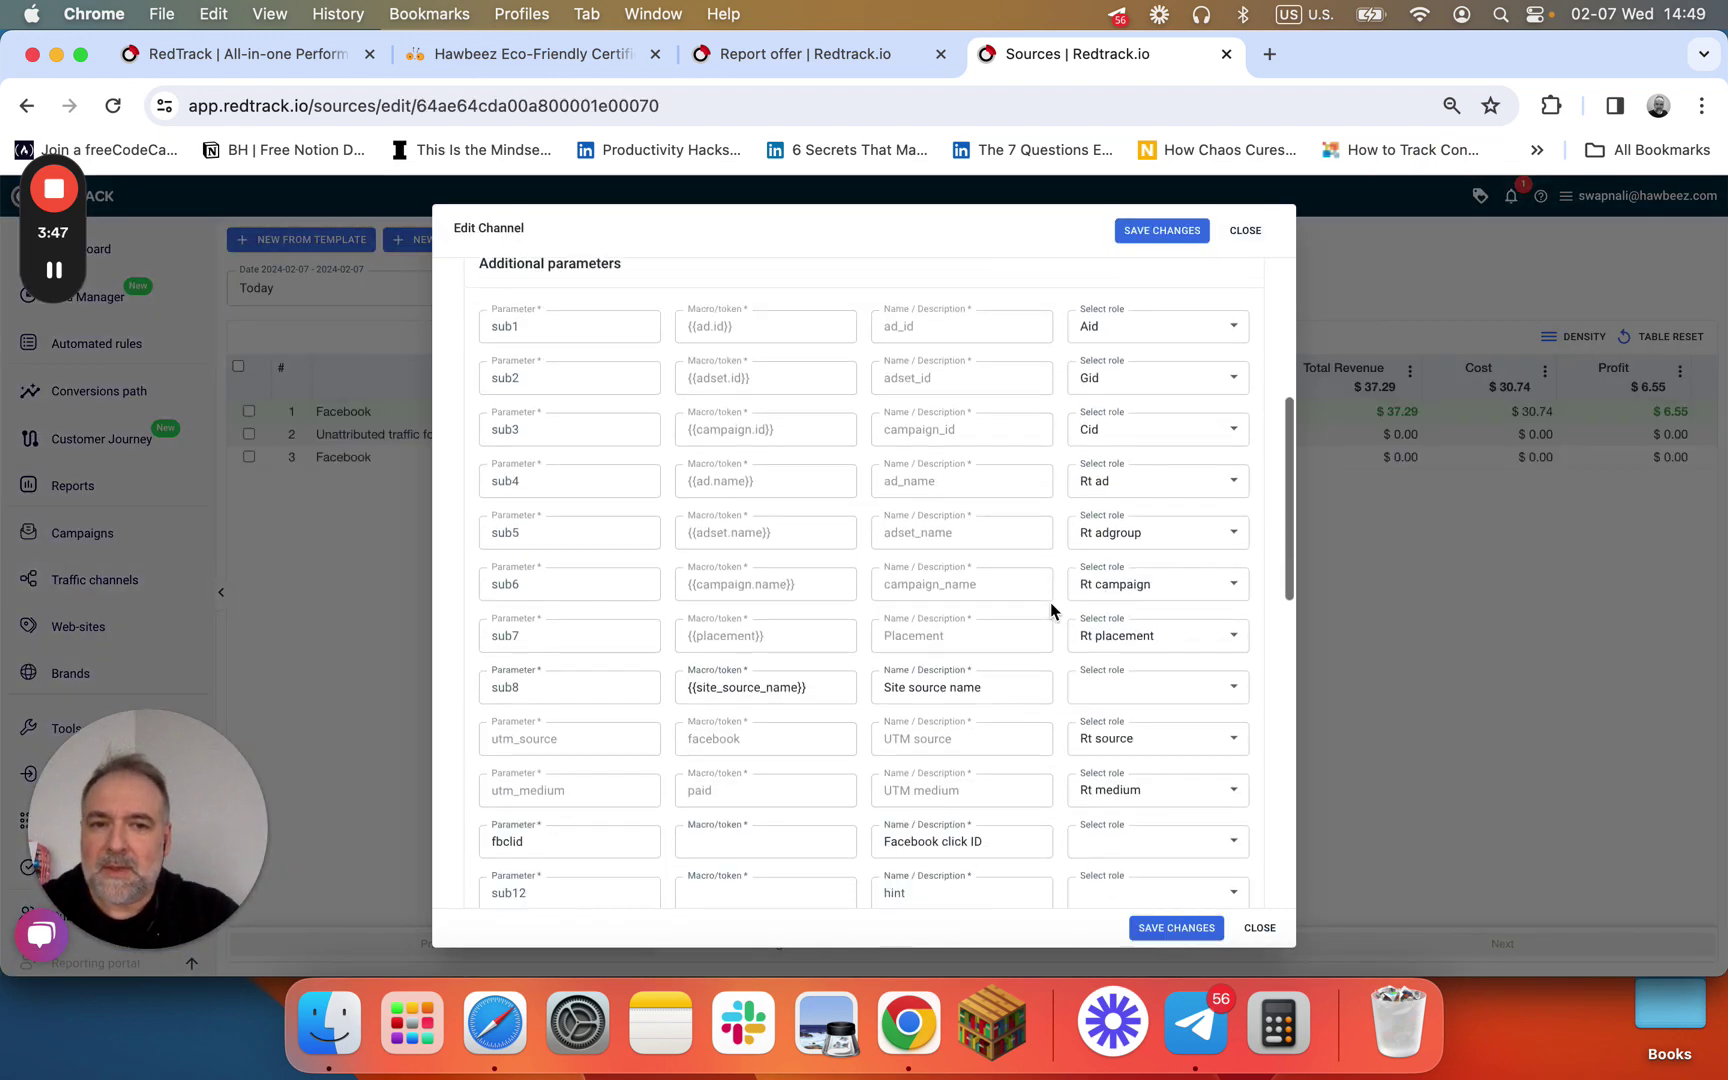
scroll(1060, 600, up, 2)
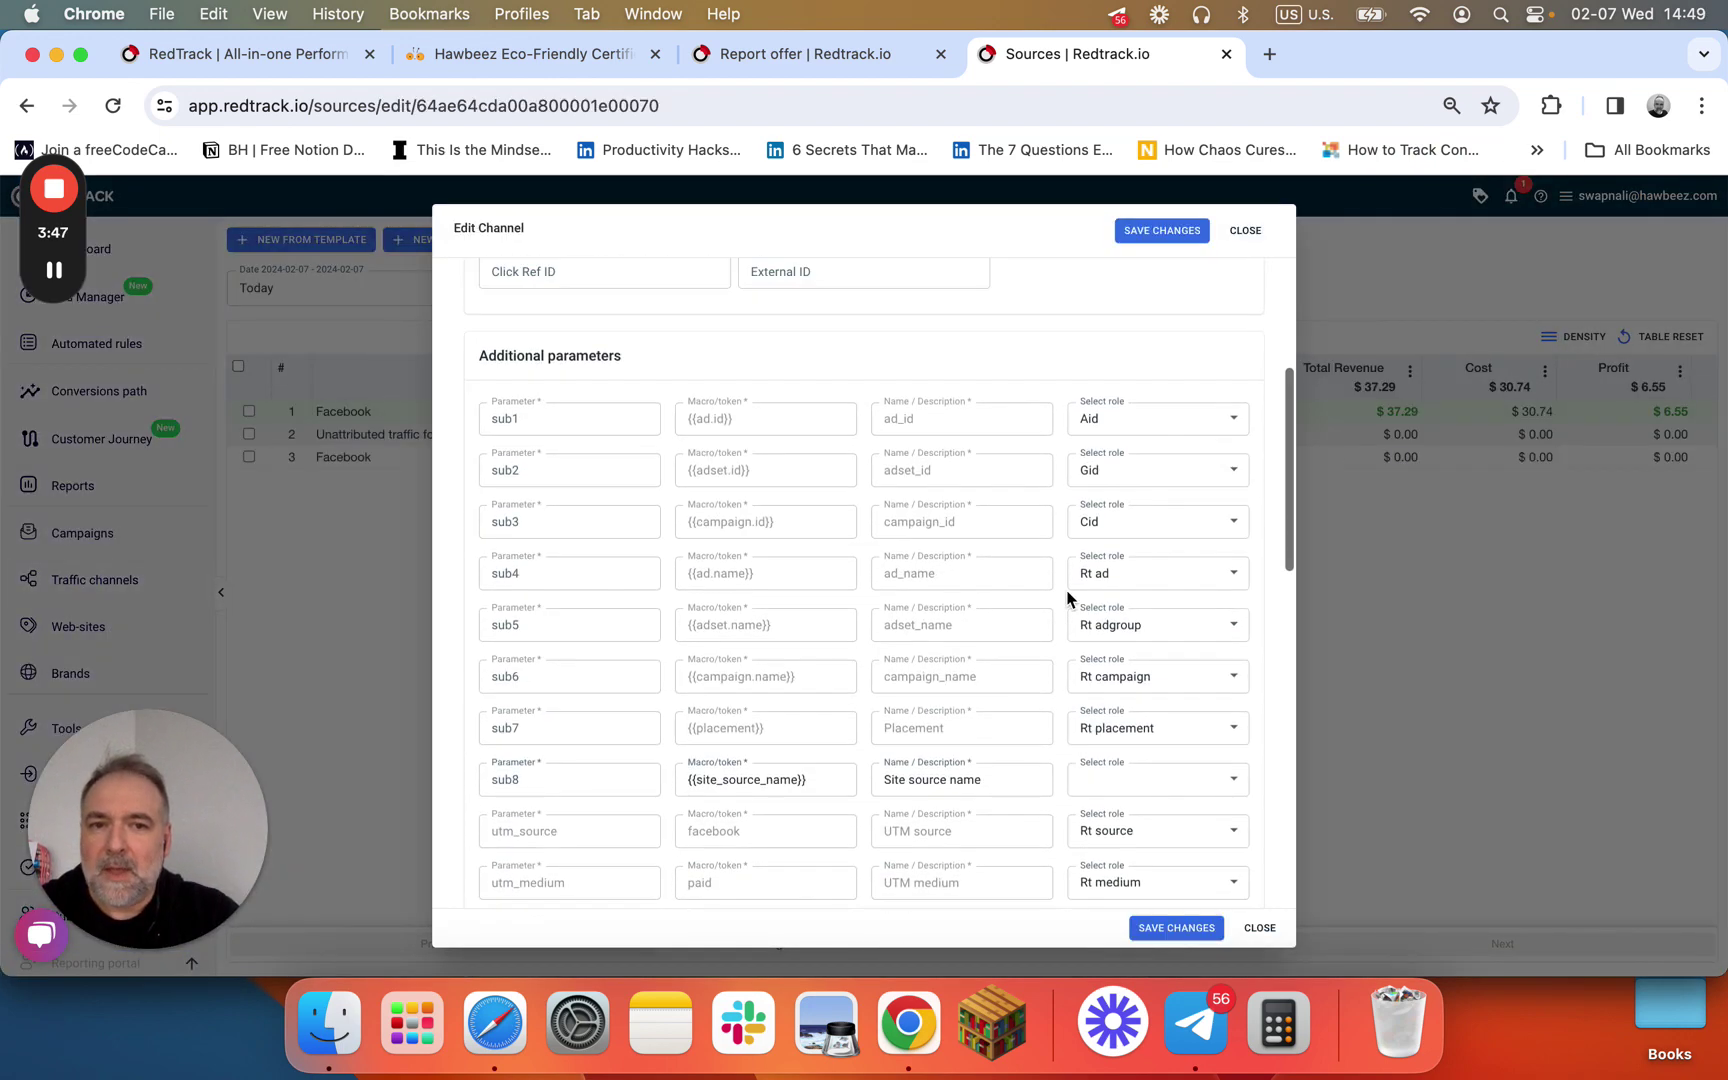
Examine the role options for the Facebook channel's sub3 and sub8 parameters, then close the channel without saving.
click(1128, 526)
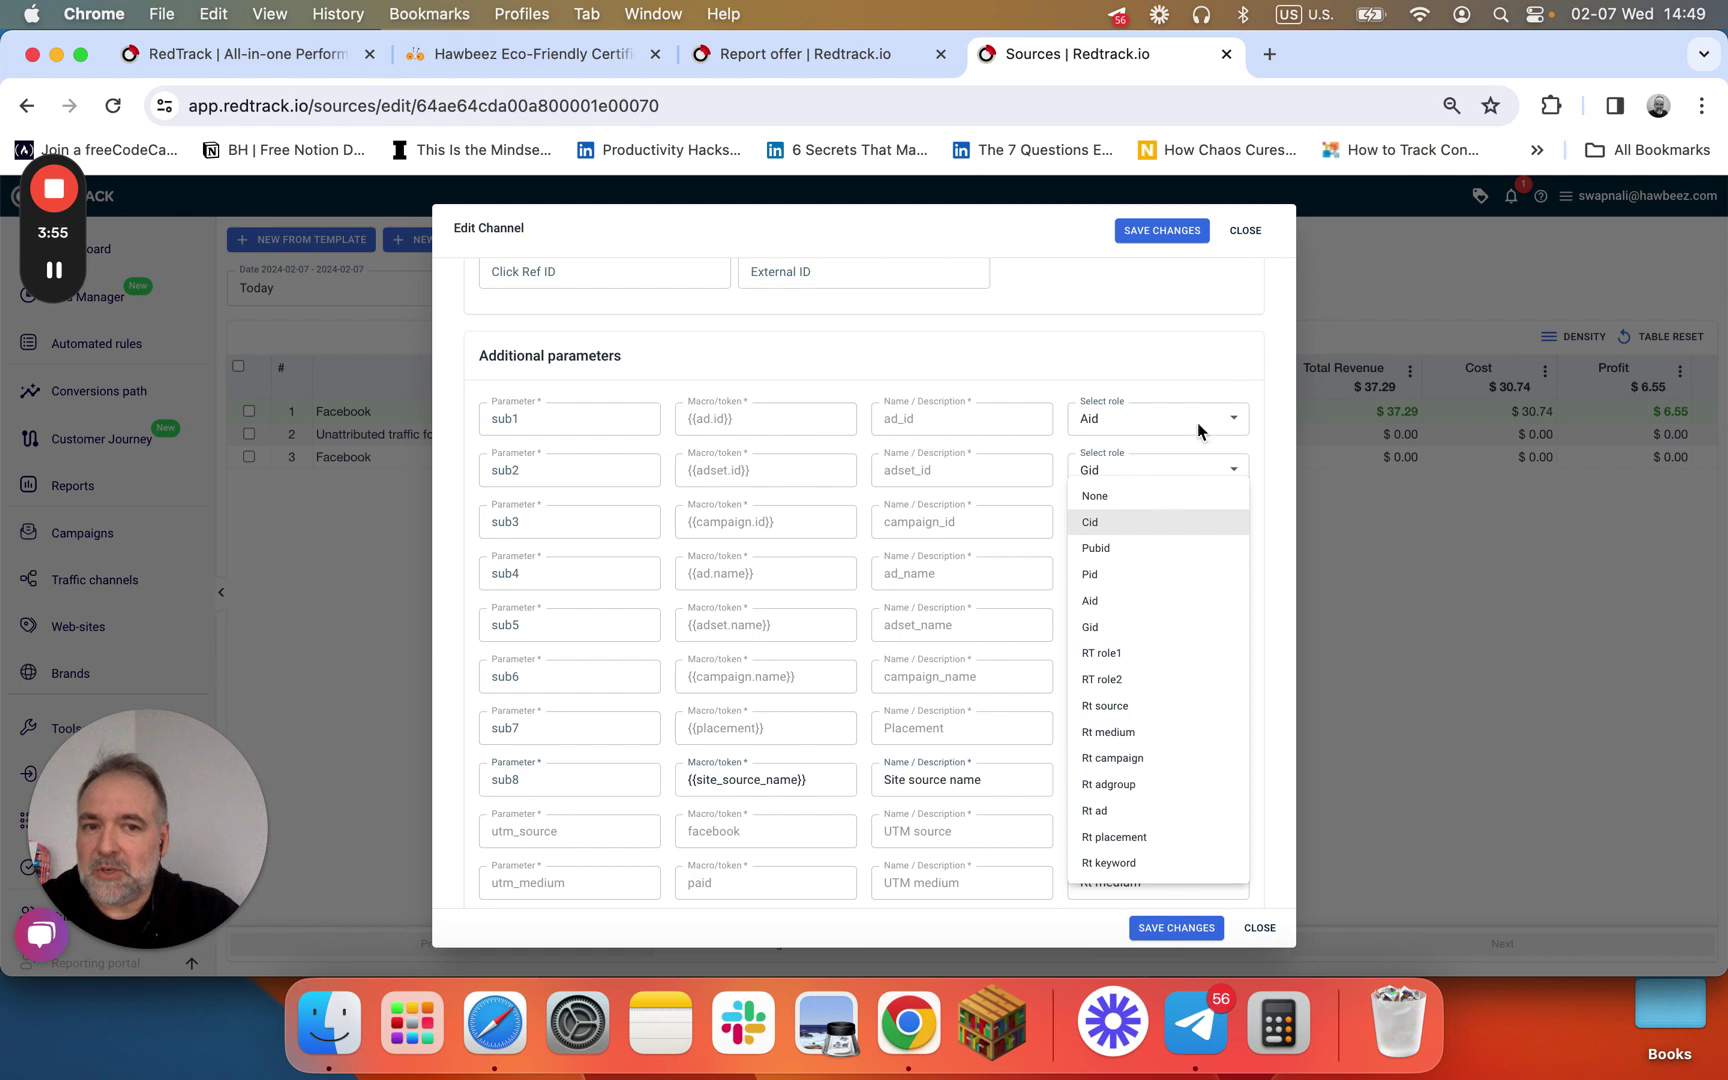
click(1262, 332)
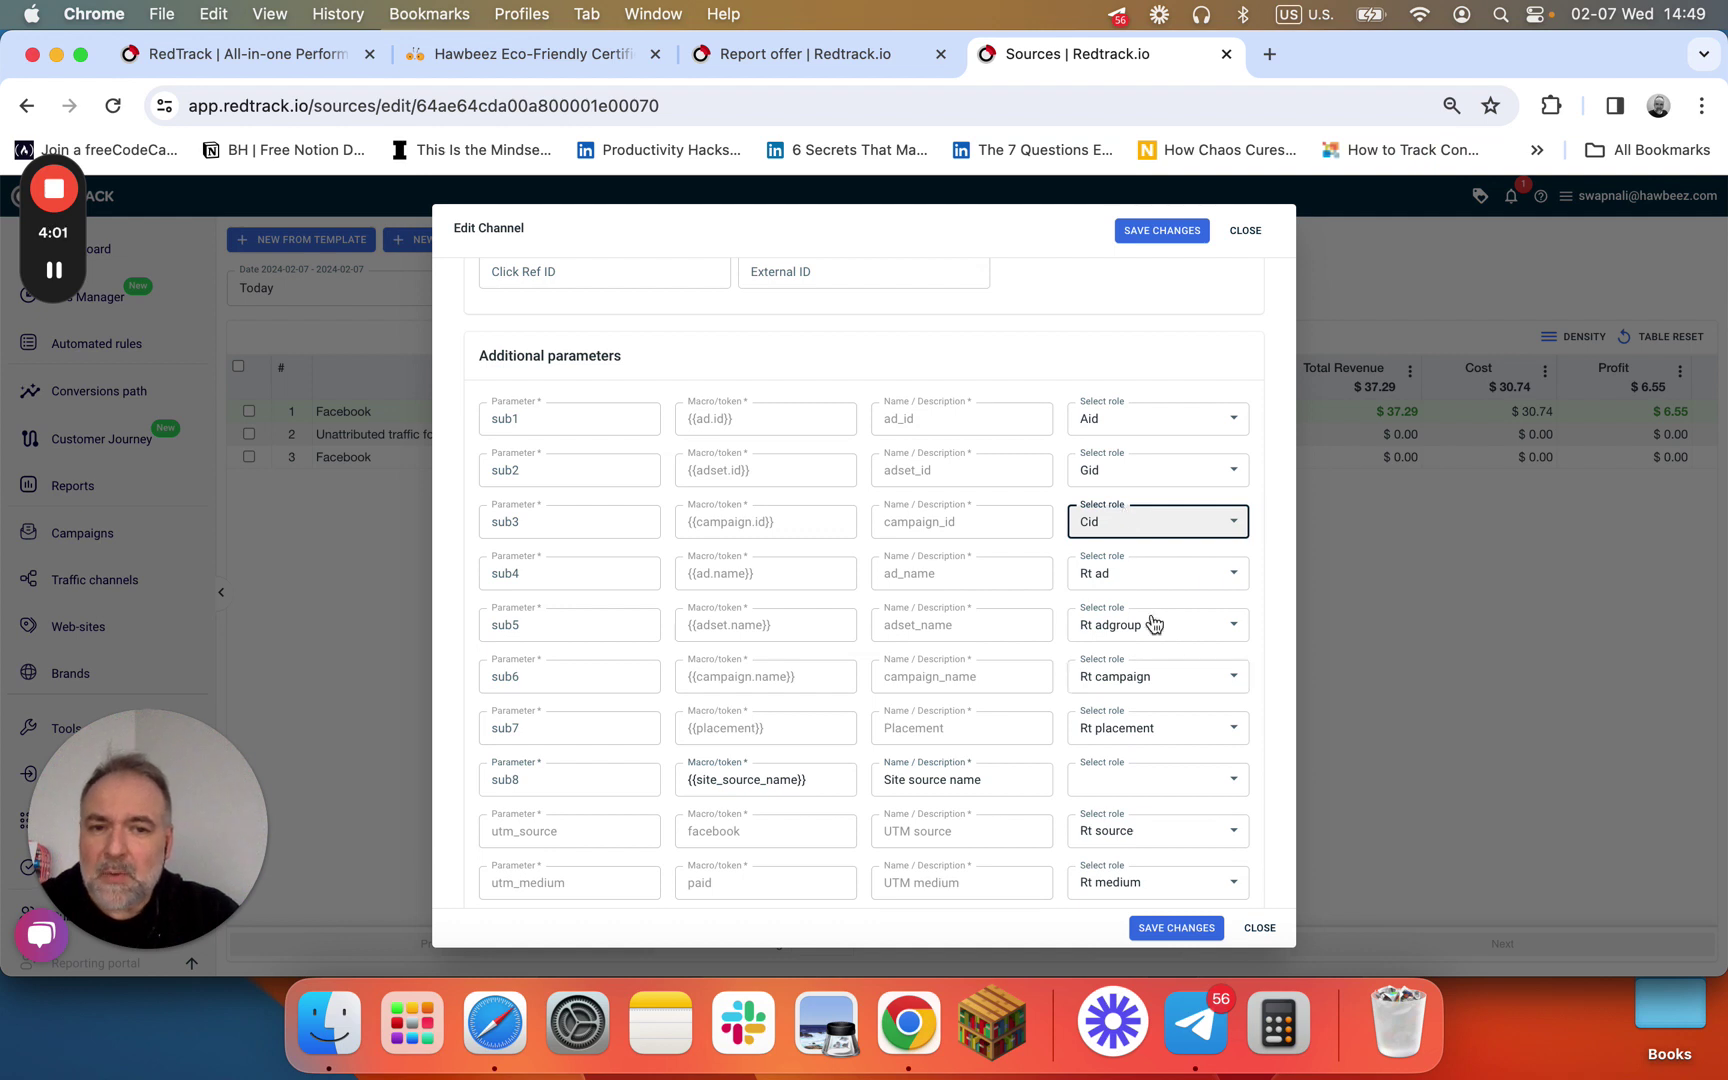
scroll(1124, 740, down, 1)
scroll(1124, 740, down, 3)
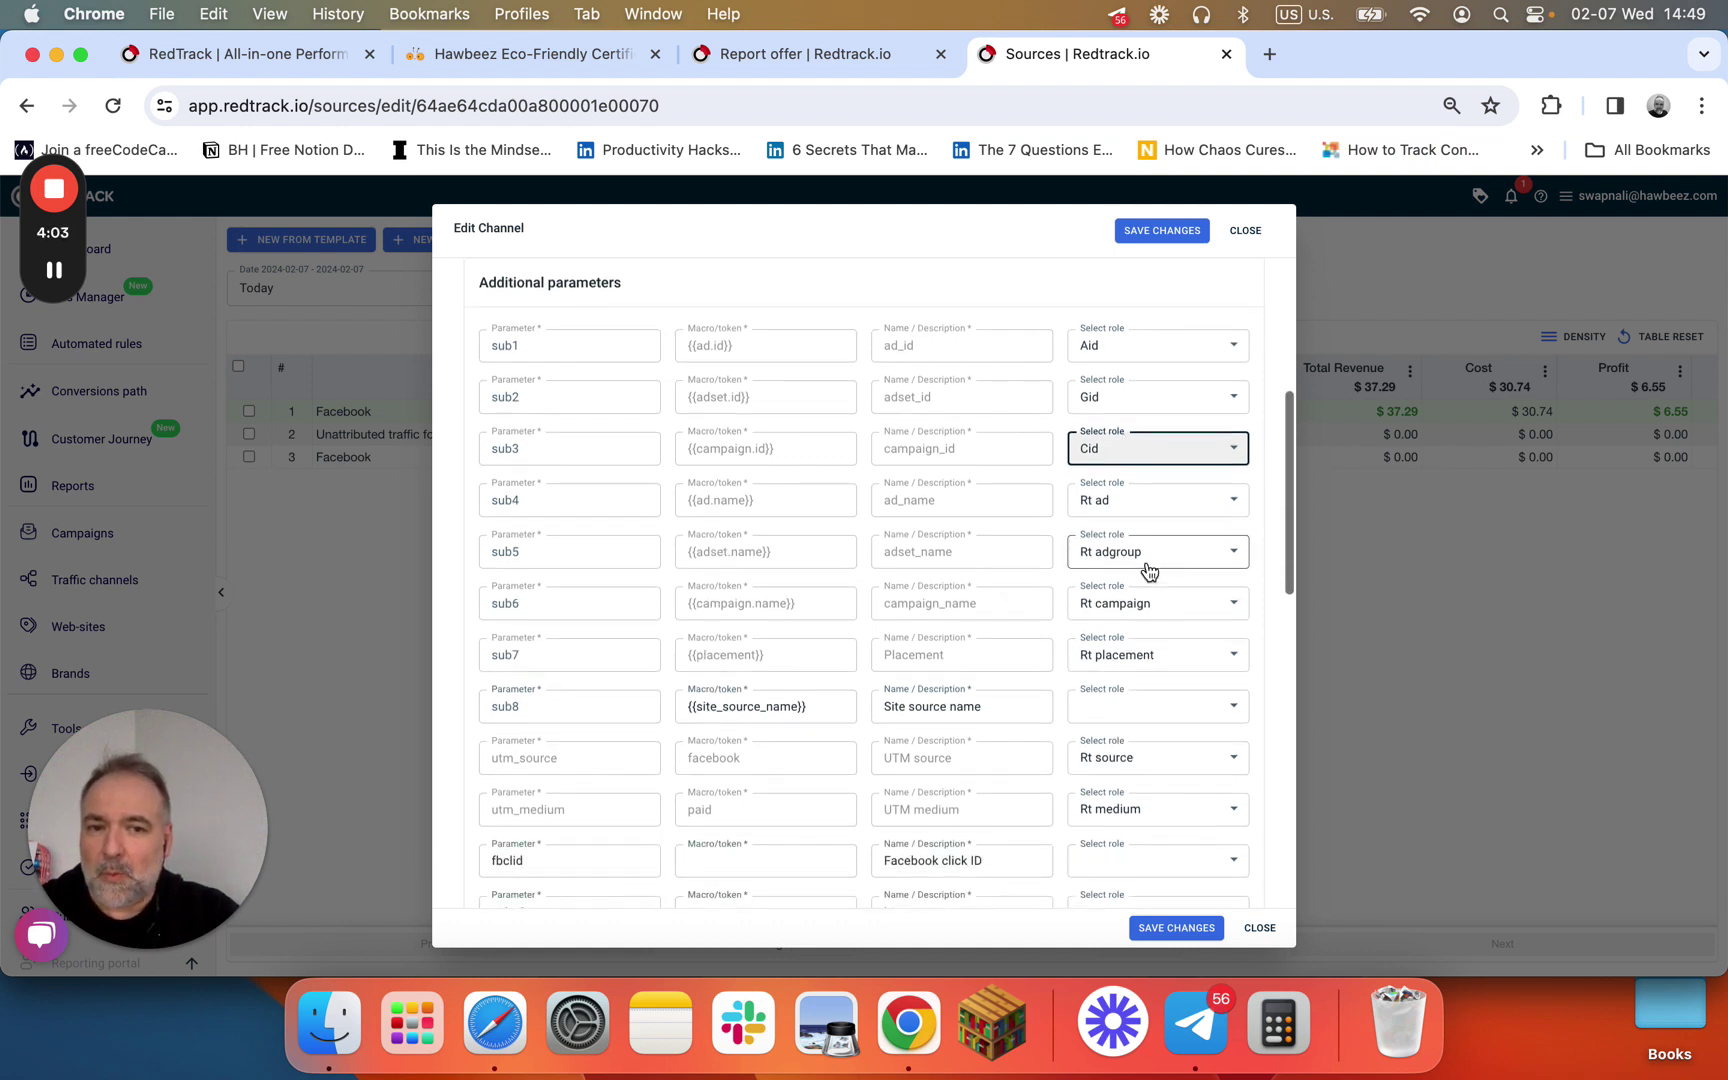
click(1214, 713)
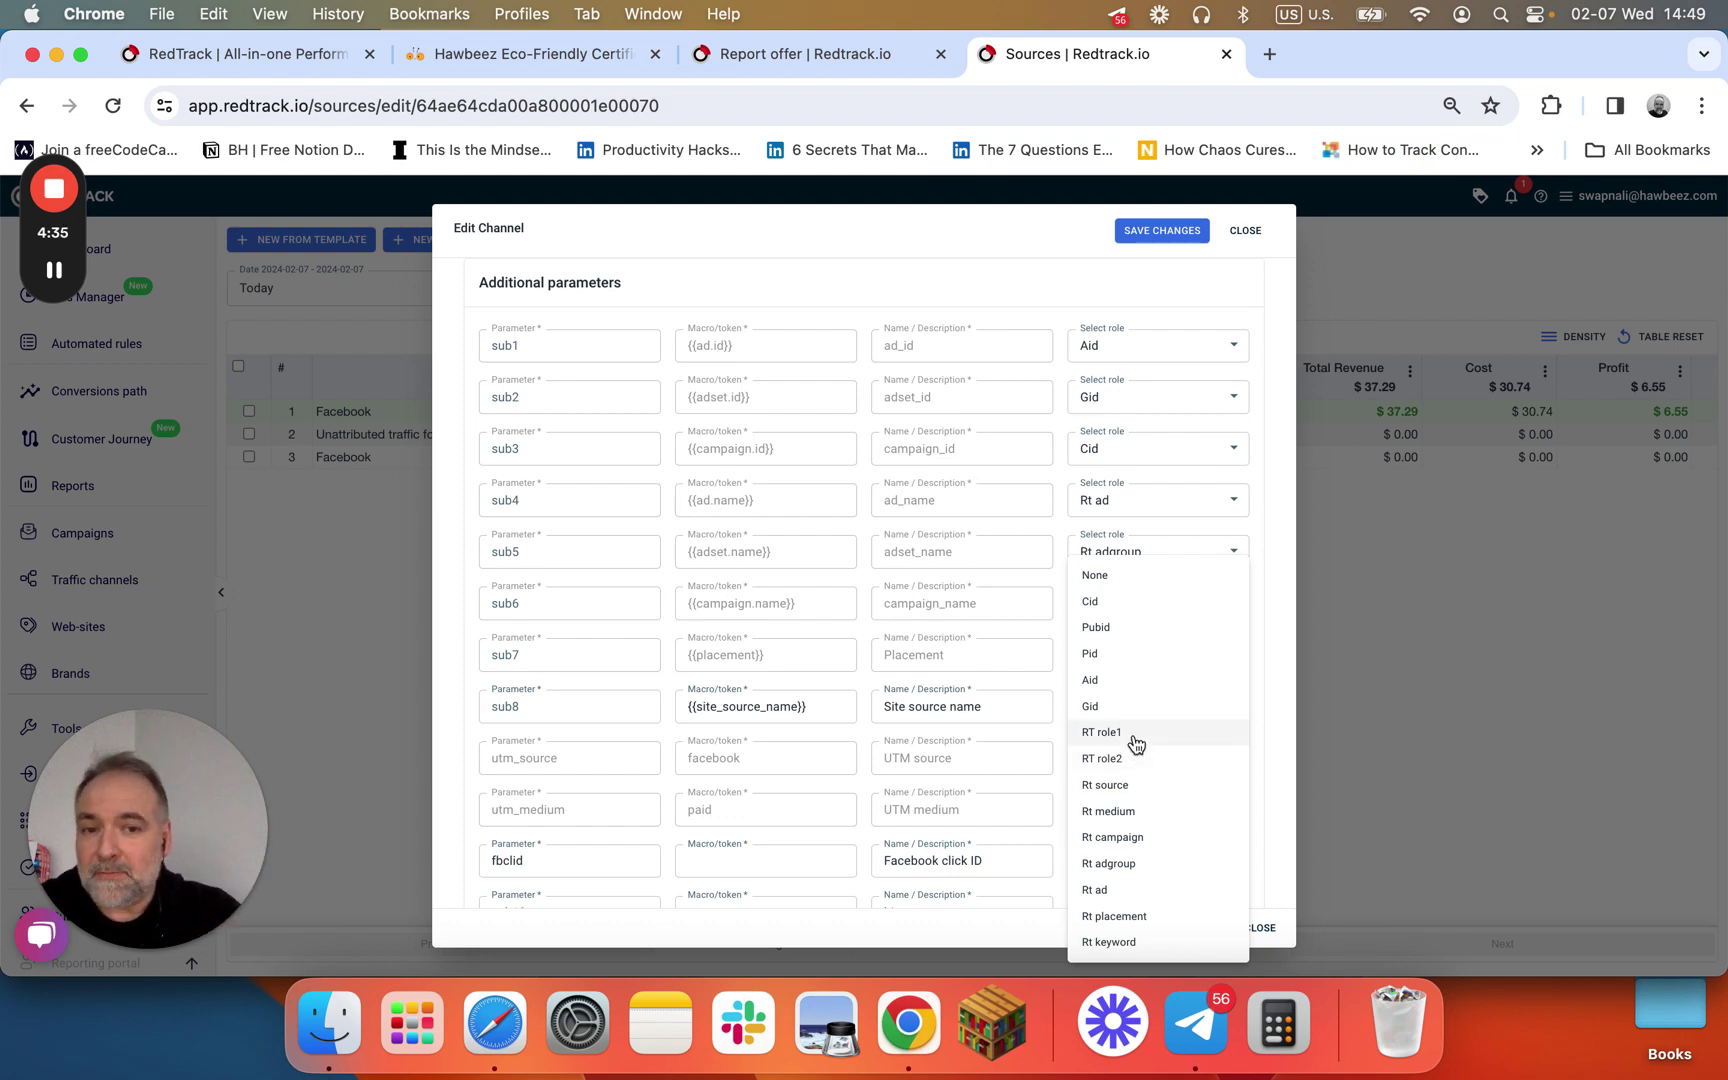
click(1278, 756)
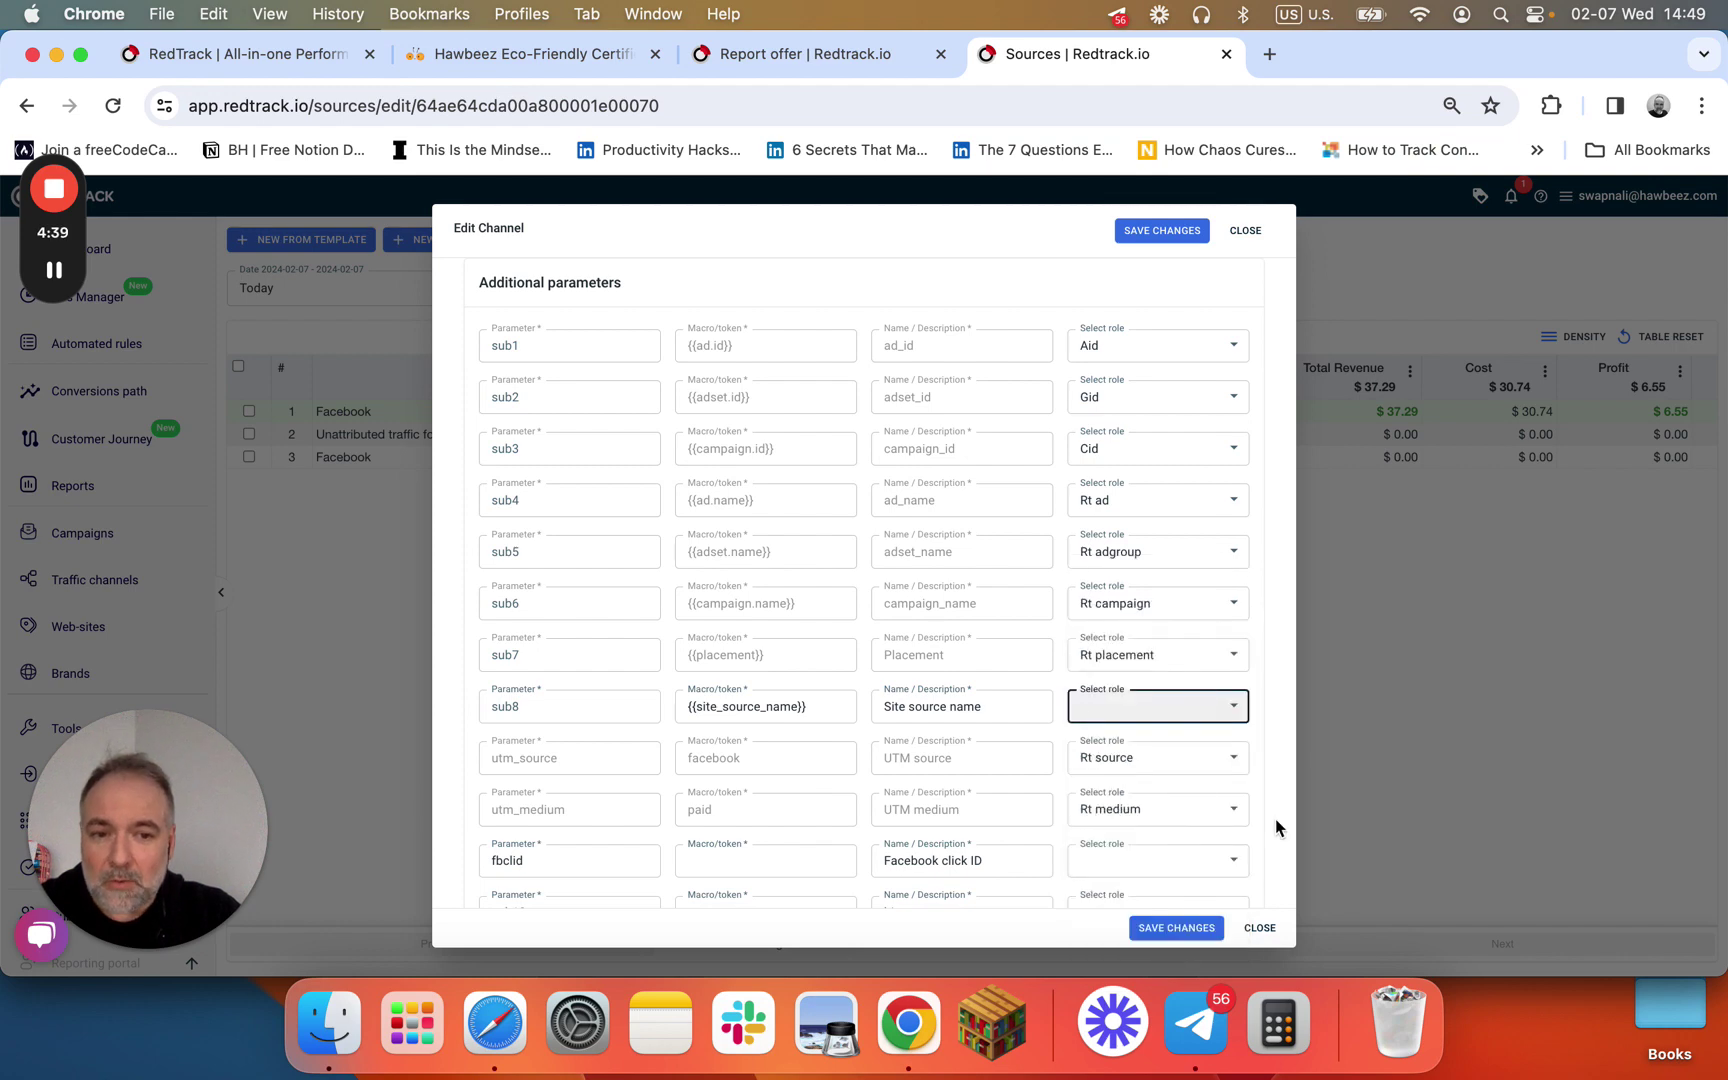
click(1260, 929)
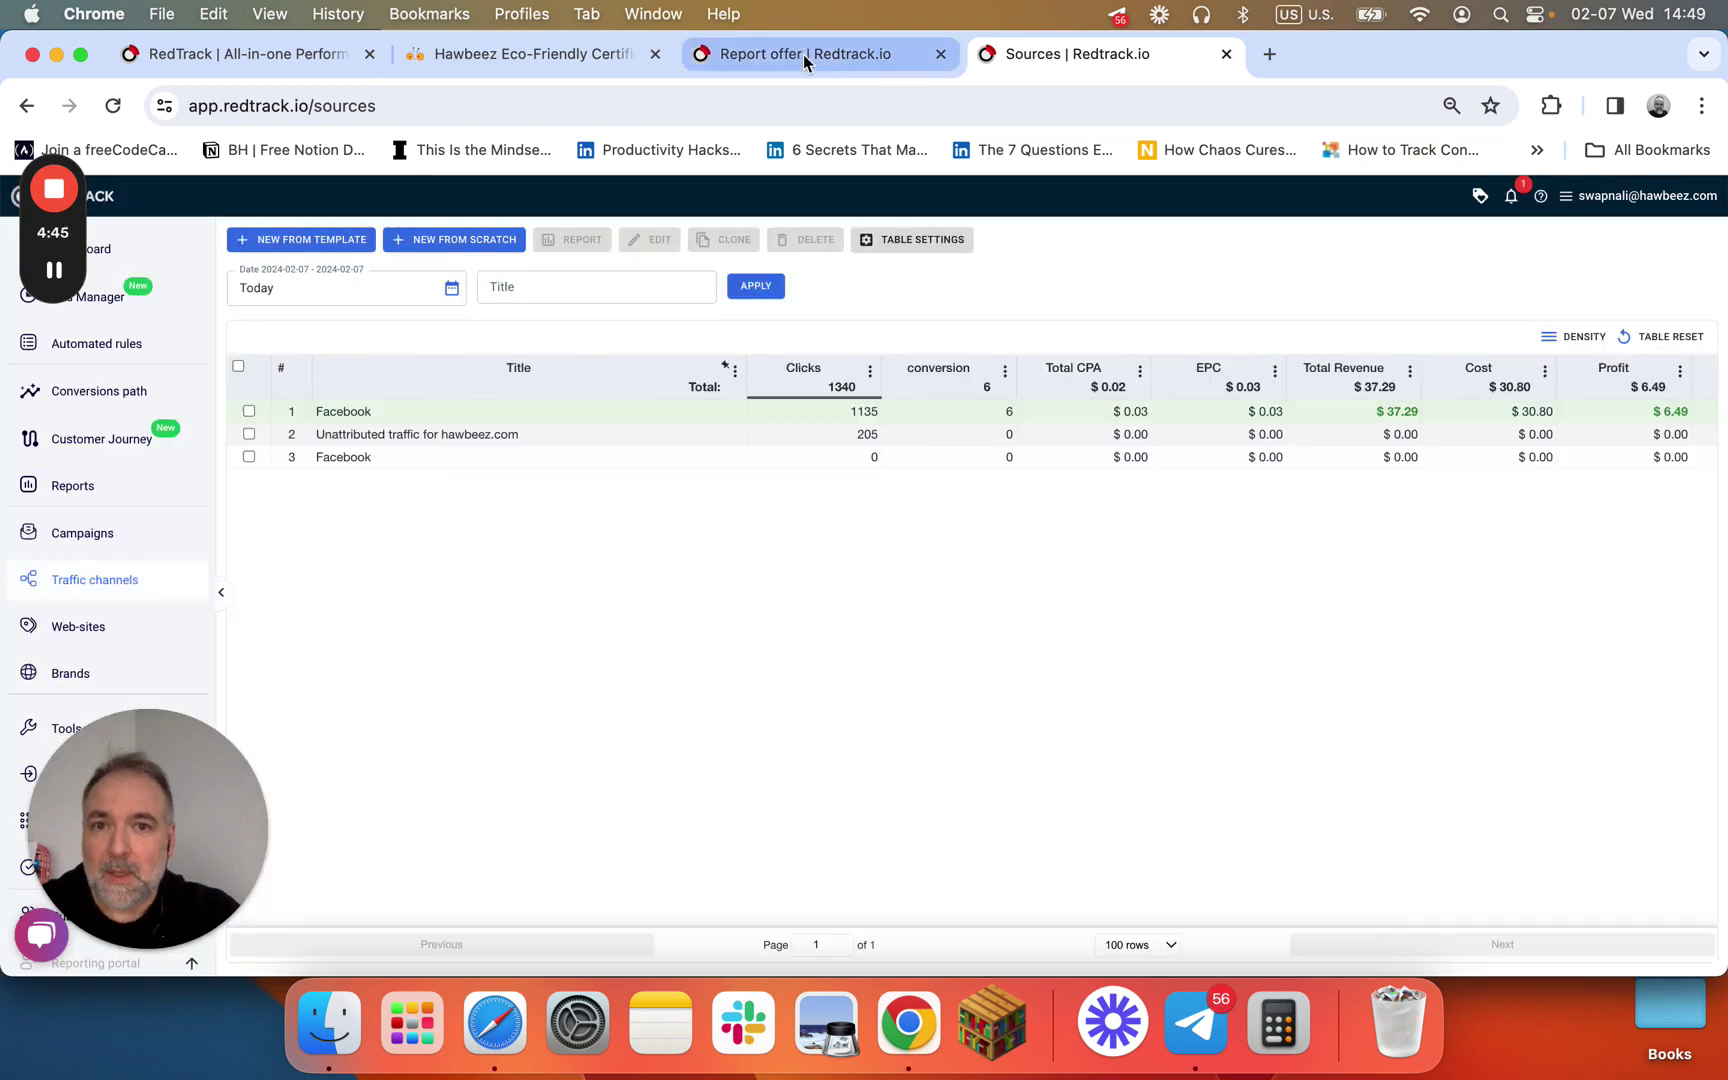
Return to the hawbeez.com report, regroup it by Rt campaign and Sub3 without Sub6, apply it and review the campaign rows.
click(803, 54)
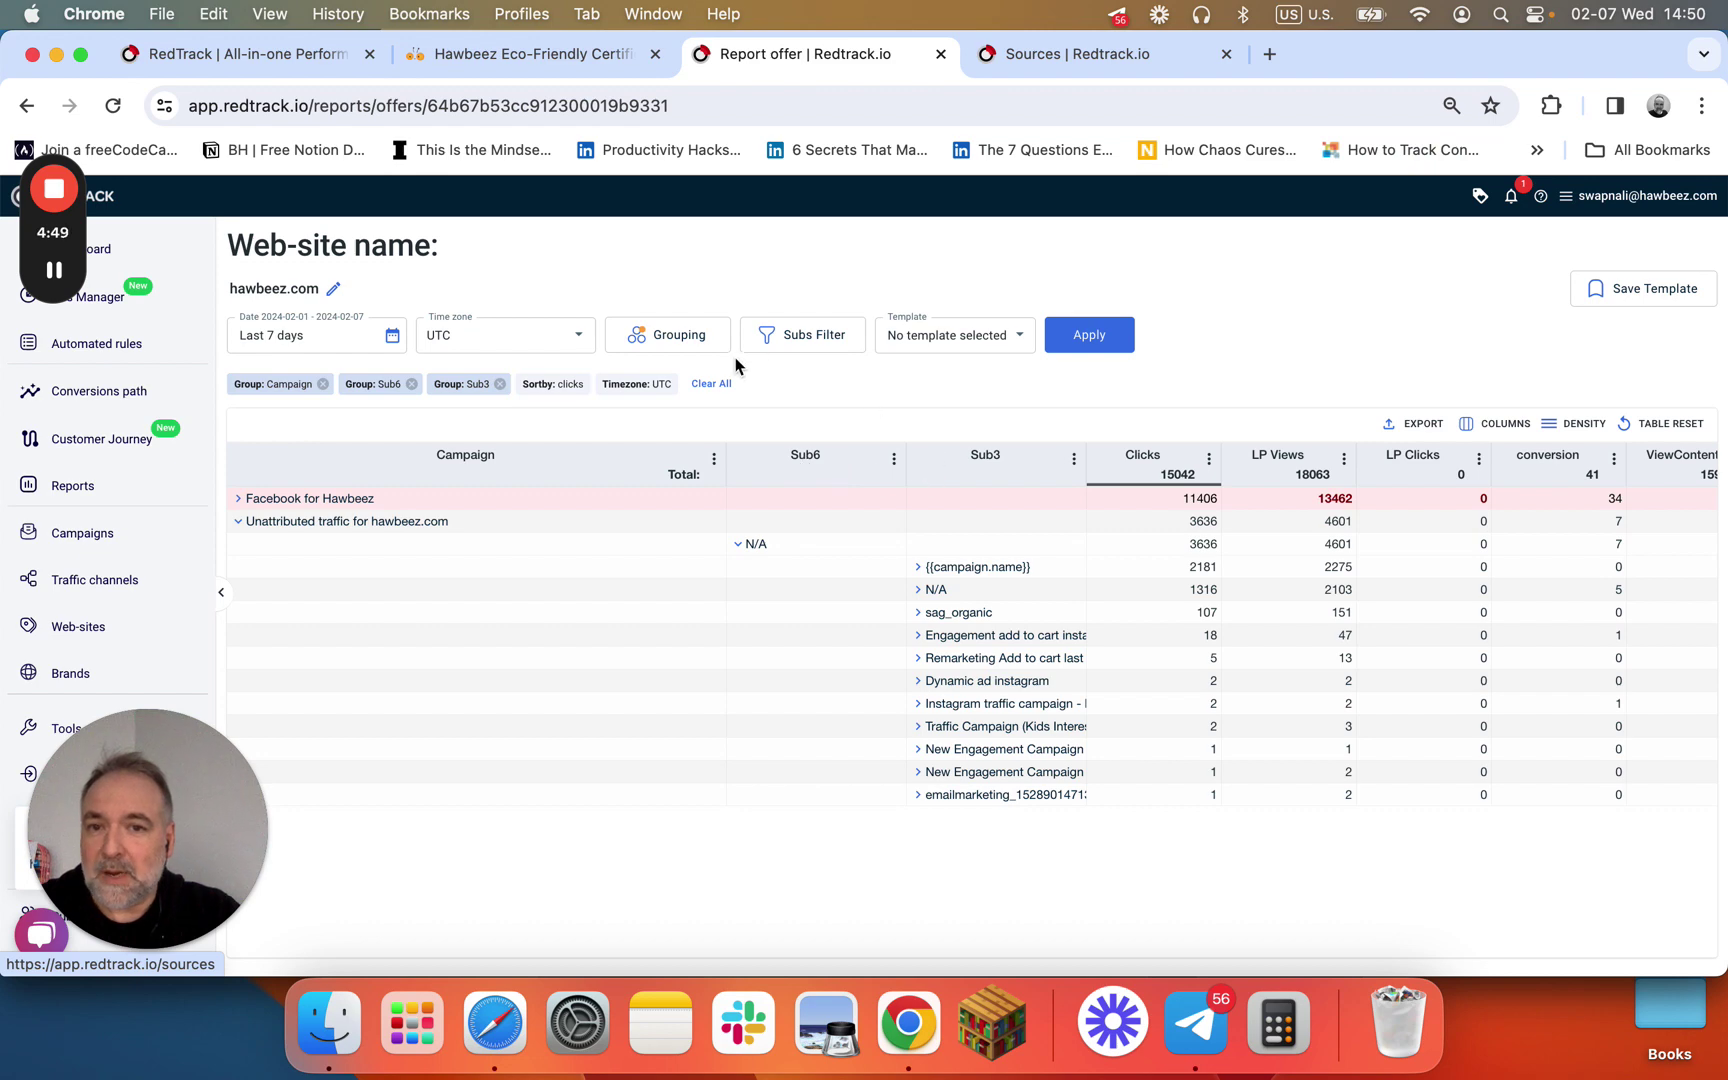
click(678, 342)
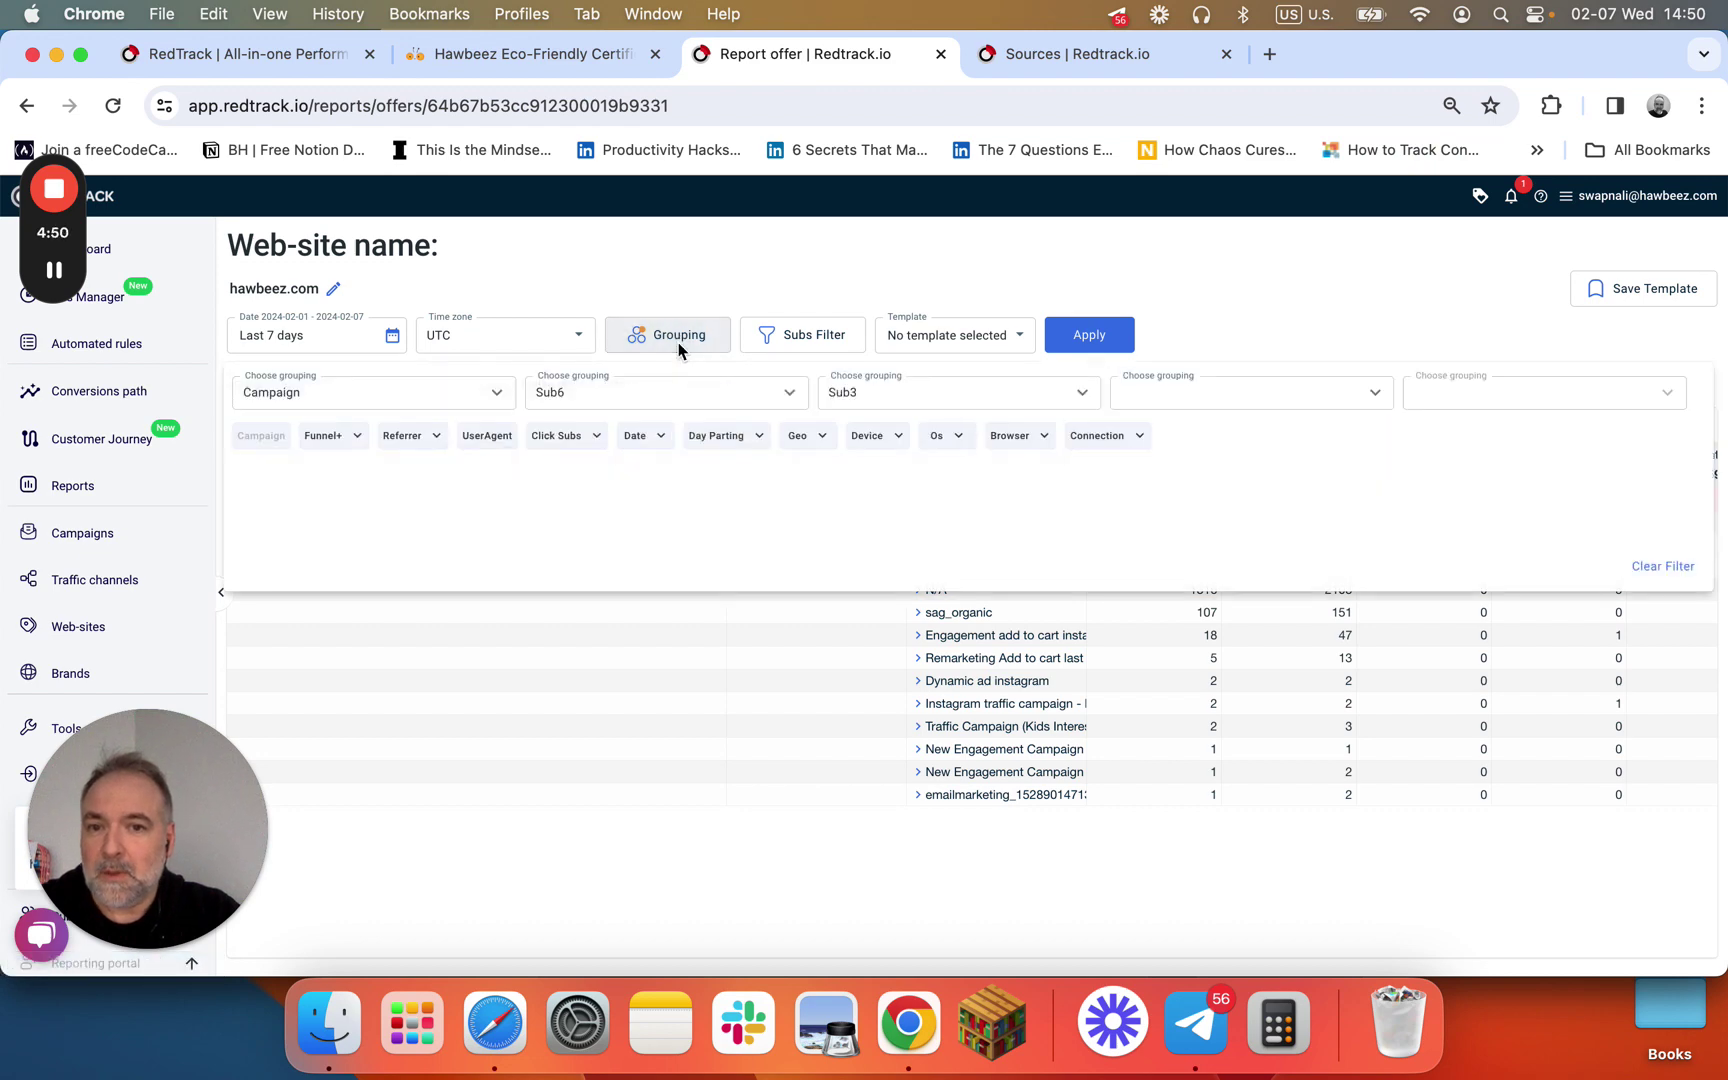
click(494, 397)
scroll(324, 625, down, 2)
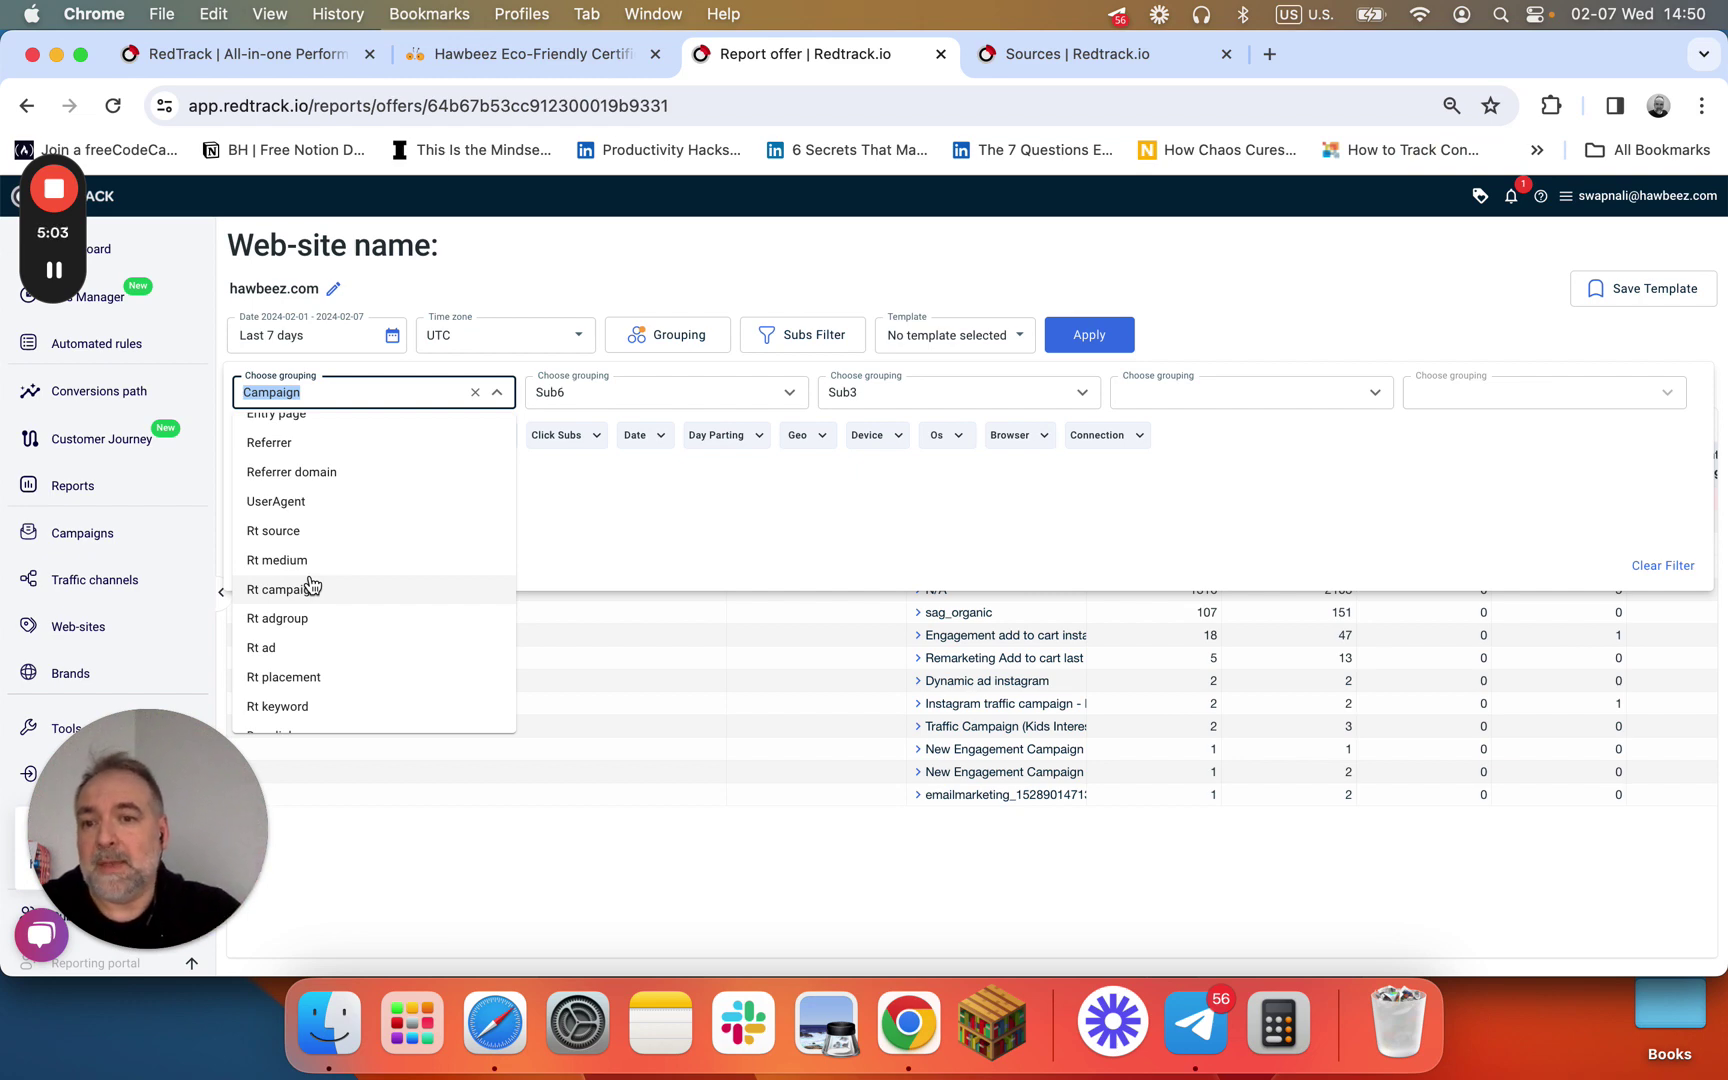
click(310, 587)
click(768, 393)
click(1080, 340)
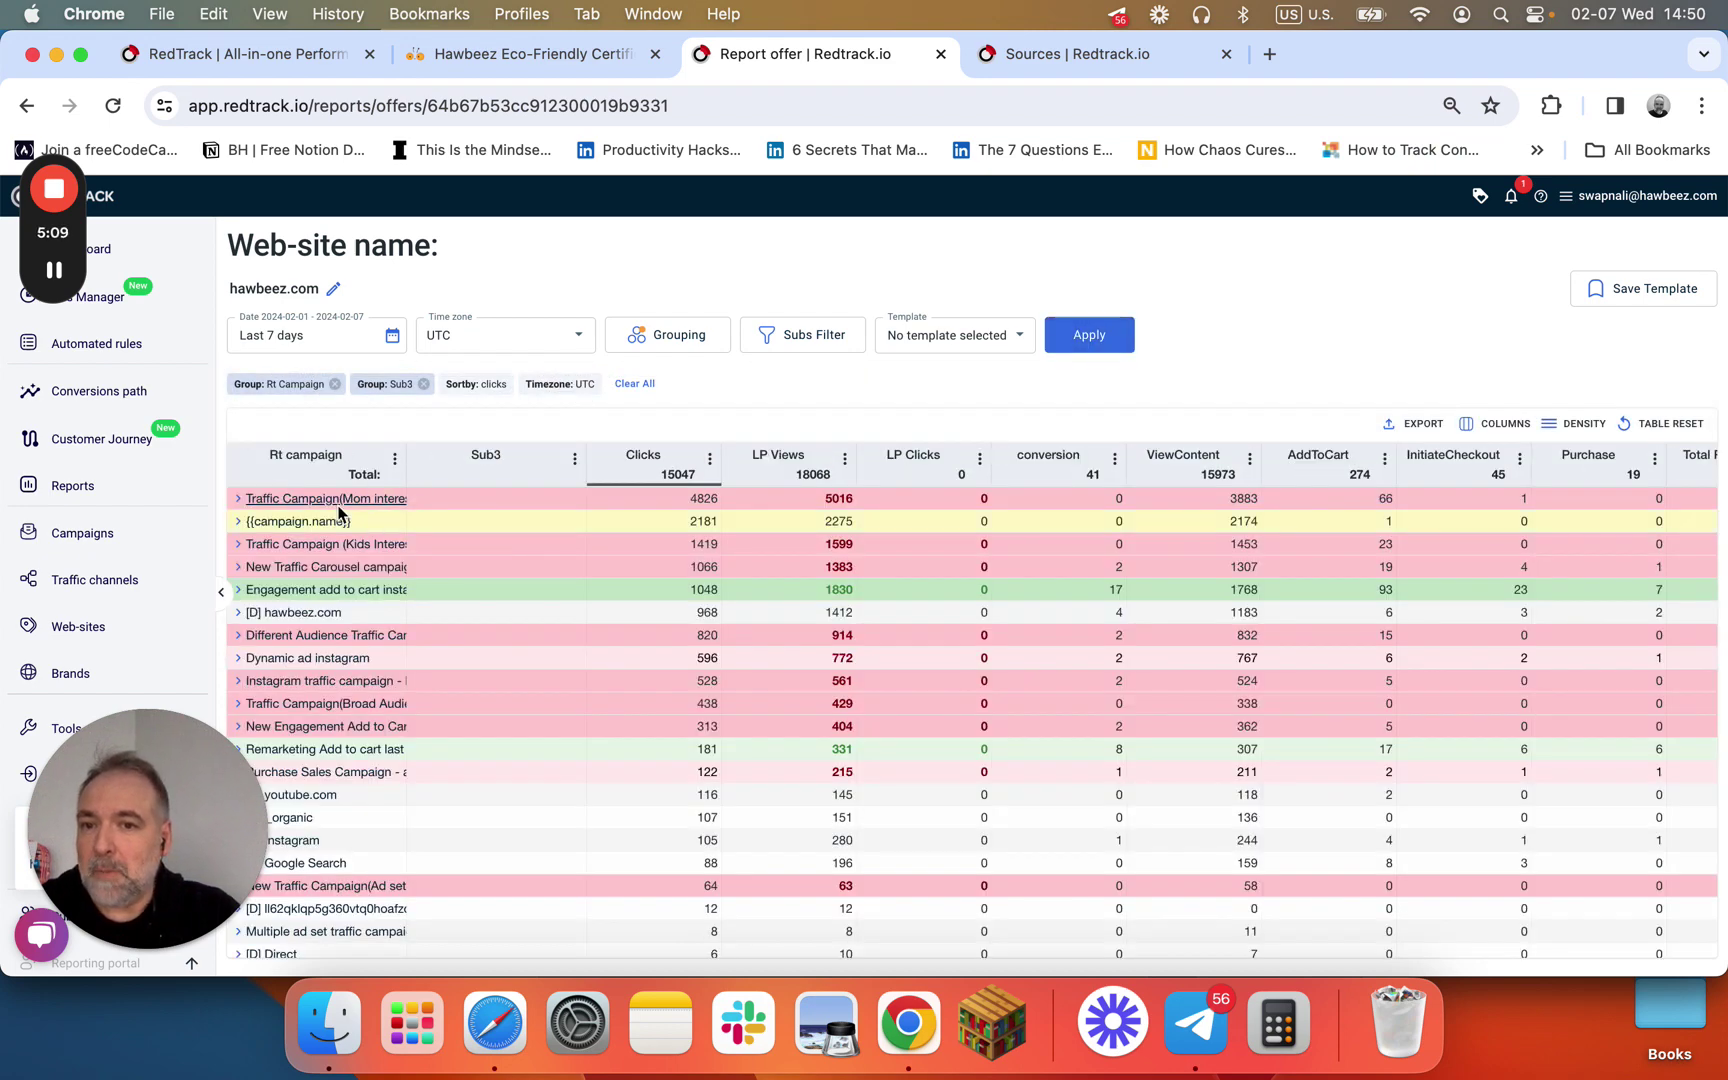
scroll(356, 565, down, 5)
scroll(356, 565, down, 8)
scroll(355, 560, up, 8)
scroll(362, 504, up, 6)
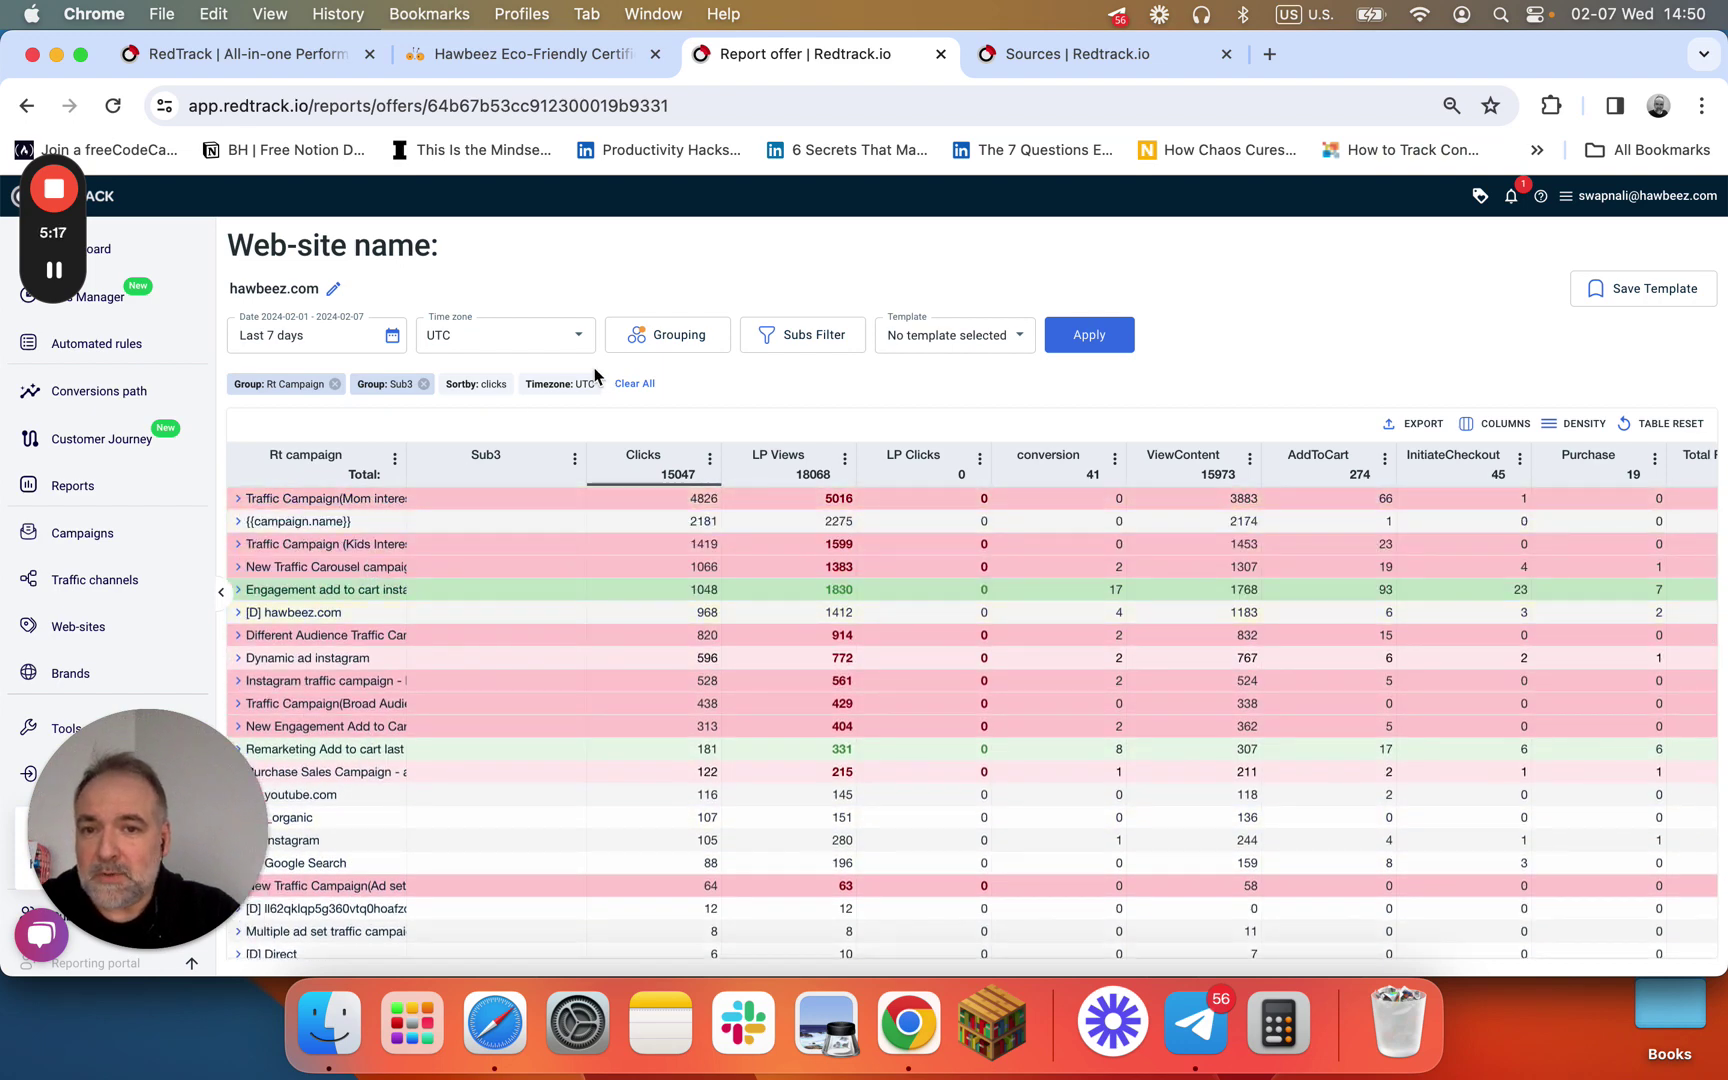
Set the report's first grouping back to Campaign and the second grouping to Rt campaign.
click(672, 336)
click(378, 403)
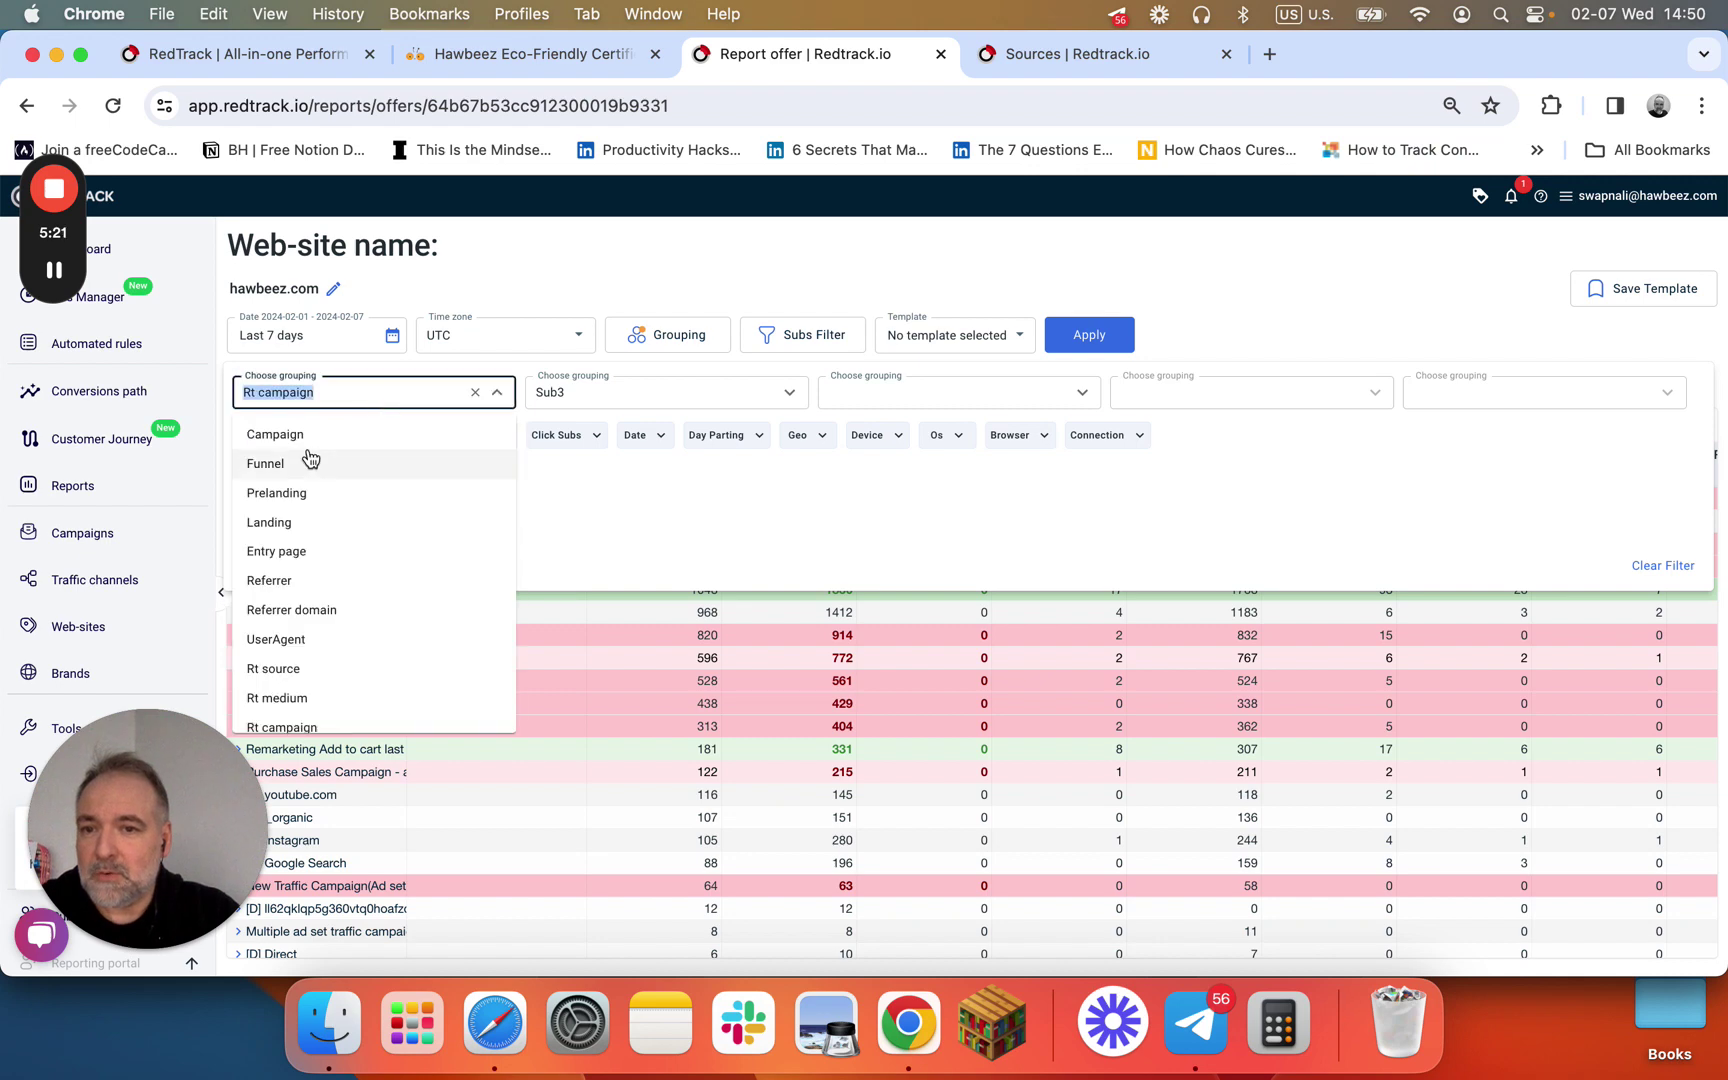
click(258, 436)
click(620, 397)
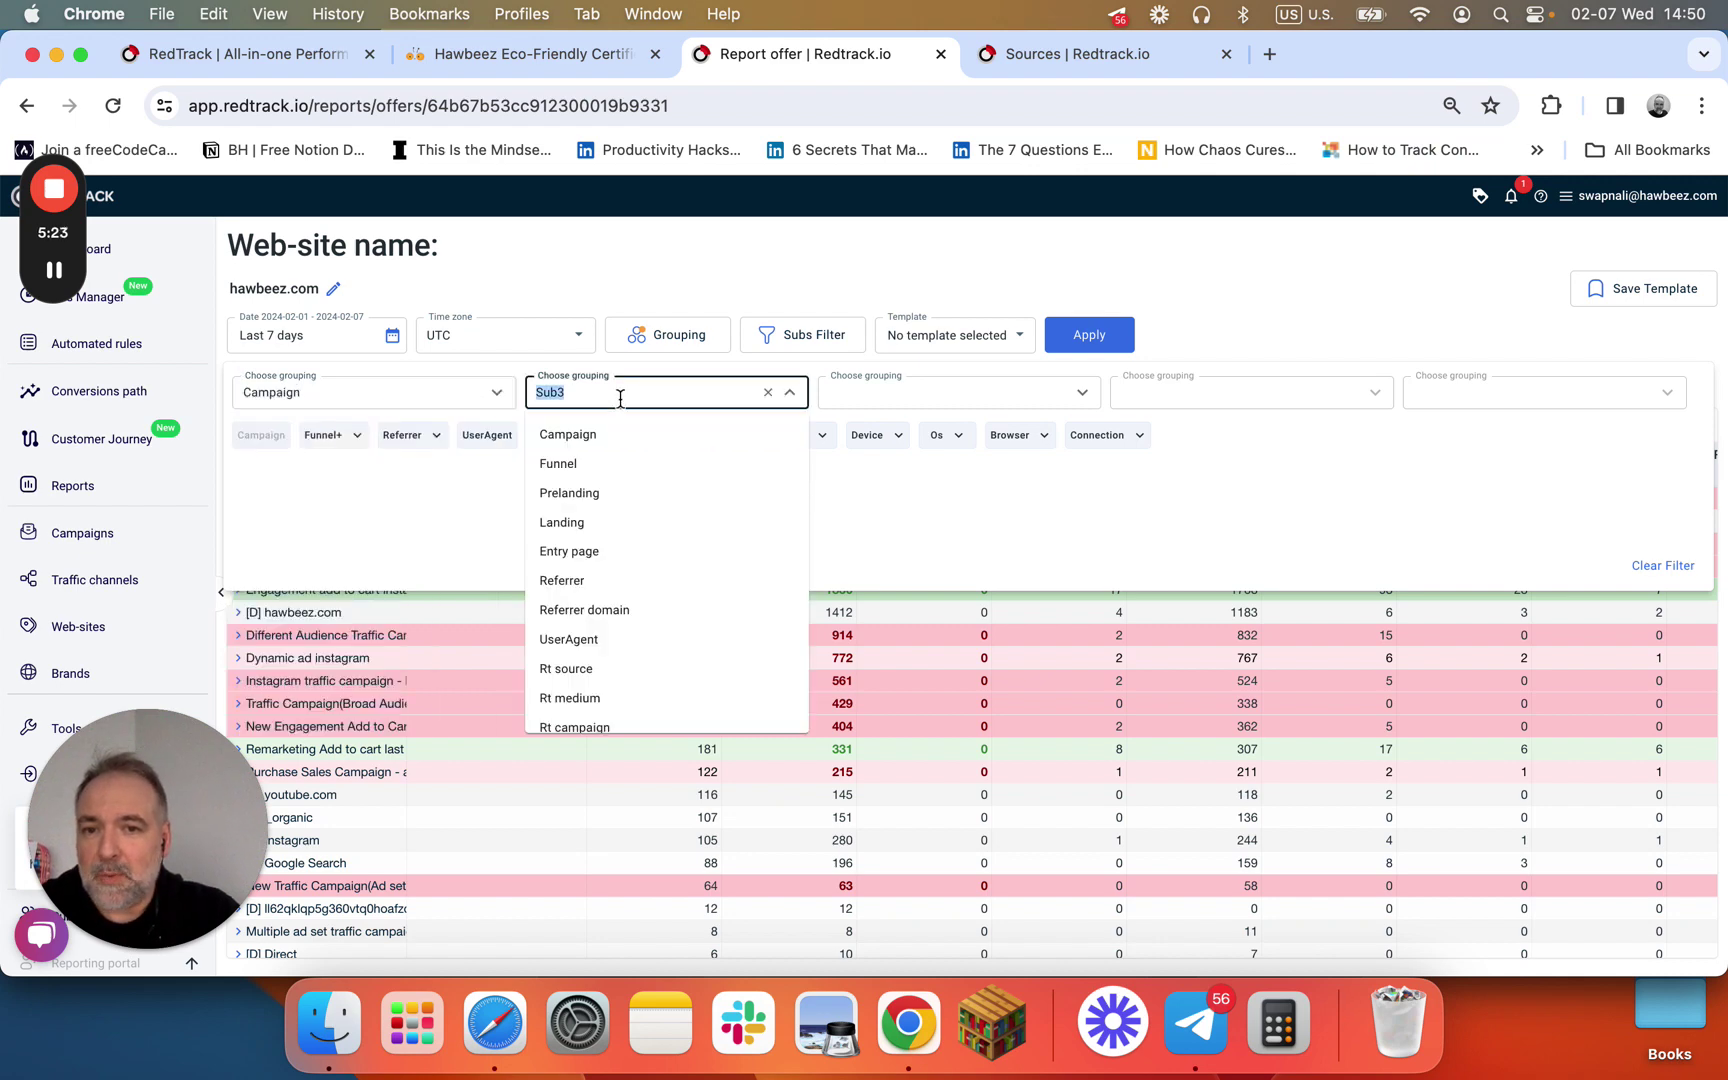
scroll(585, 605, down, 4)
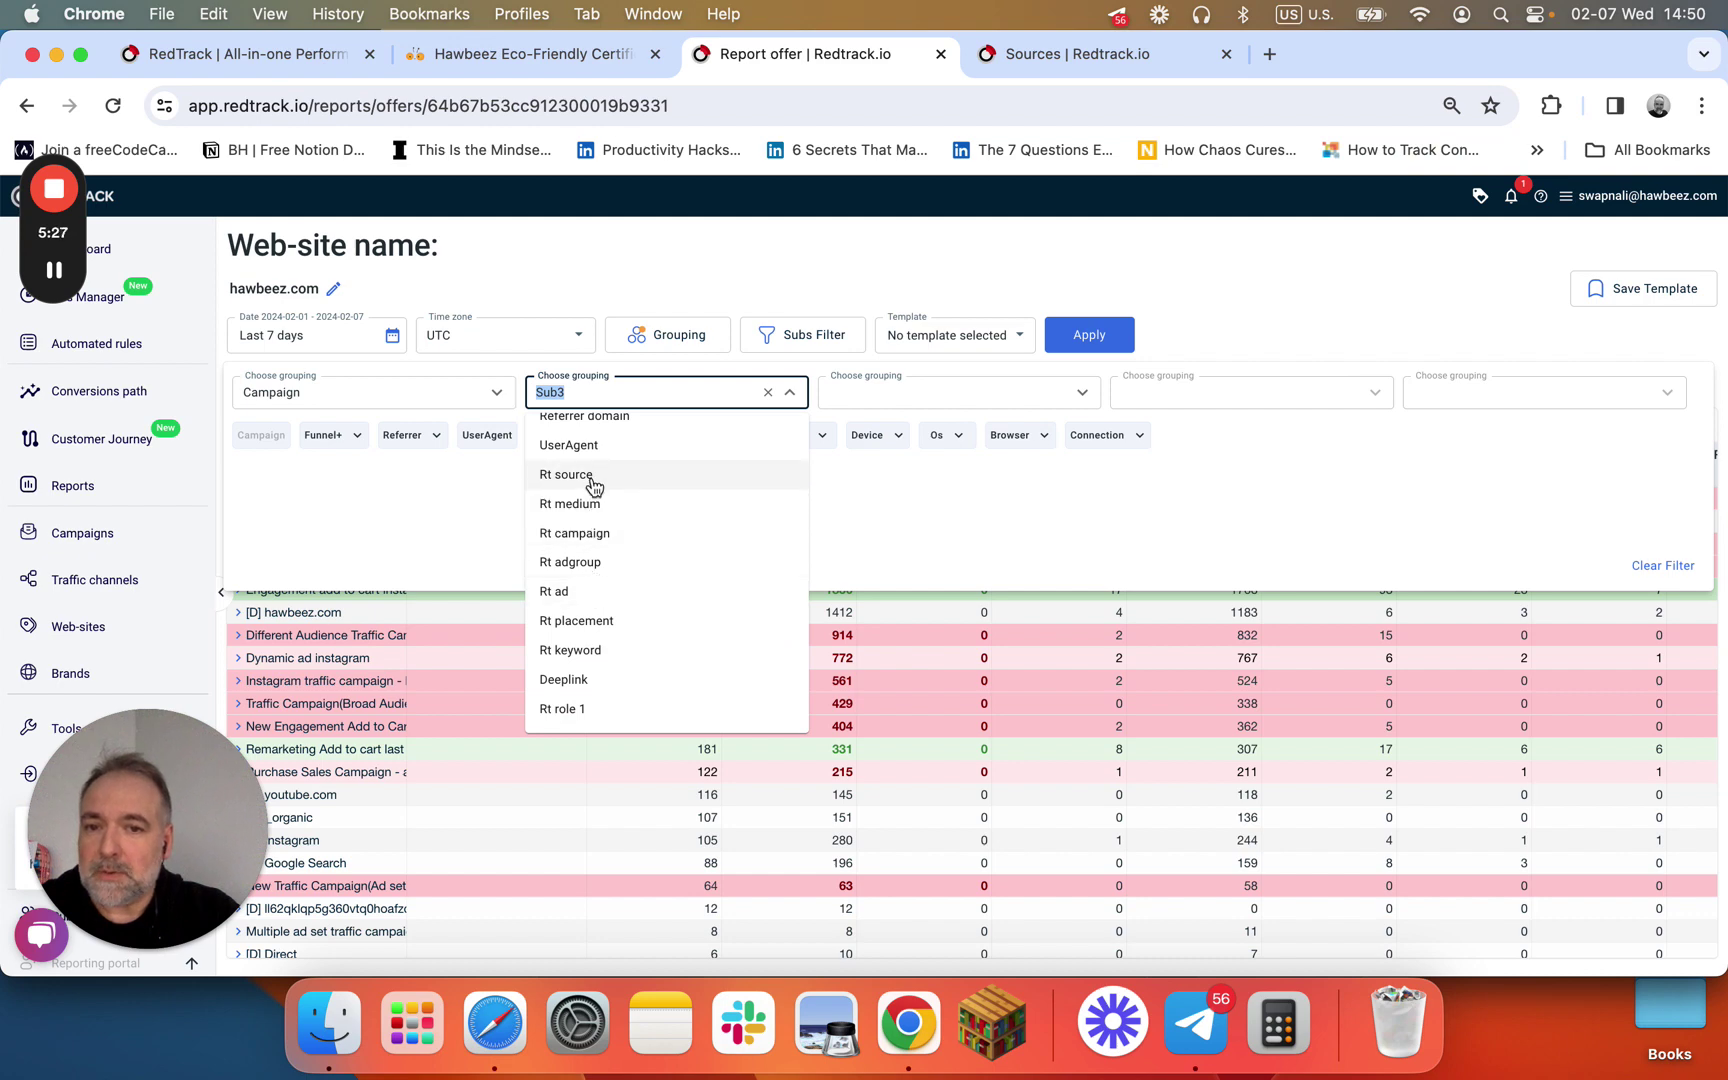
click(590, 535)
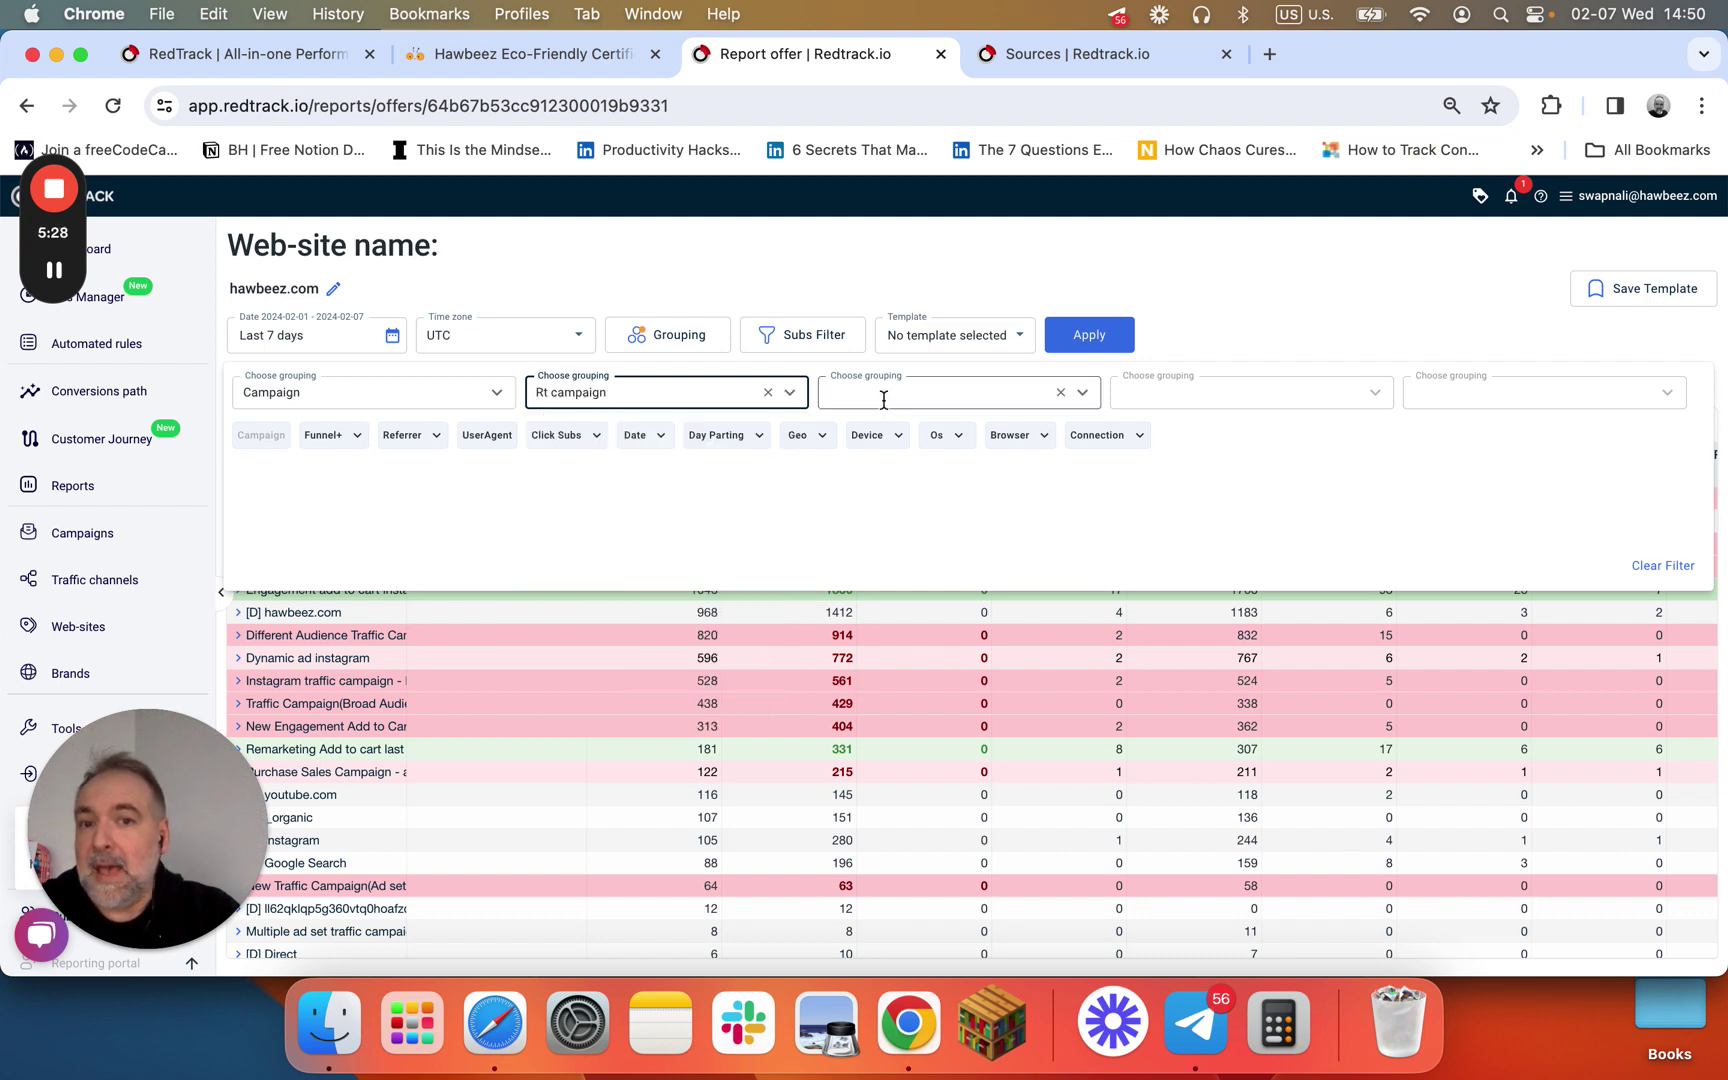
Add Rt adgroup and Rt ad as the third and fourth groupings and apply them to the report.
click(884, 400)
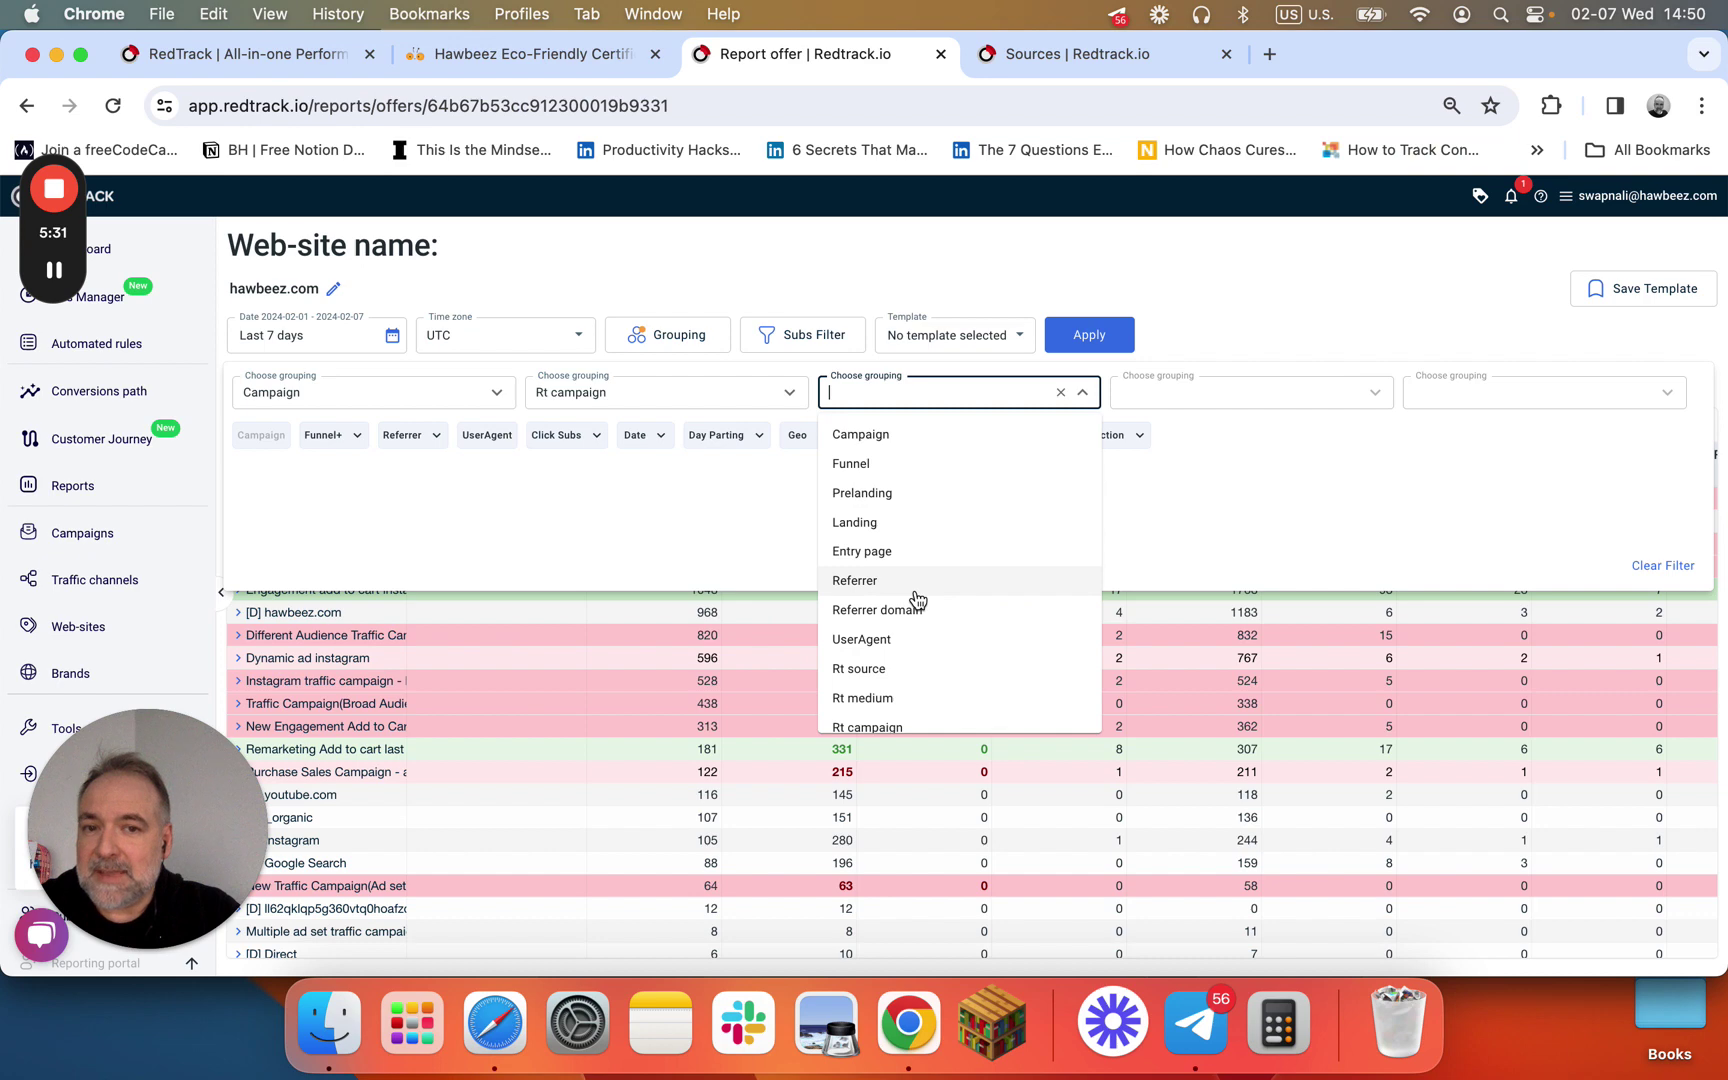
scroll(916, 598, down, 3)
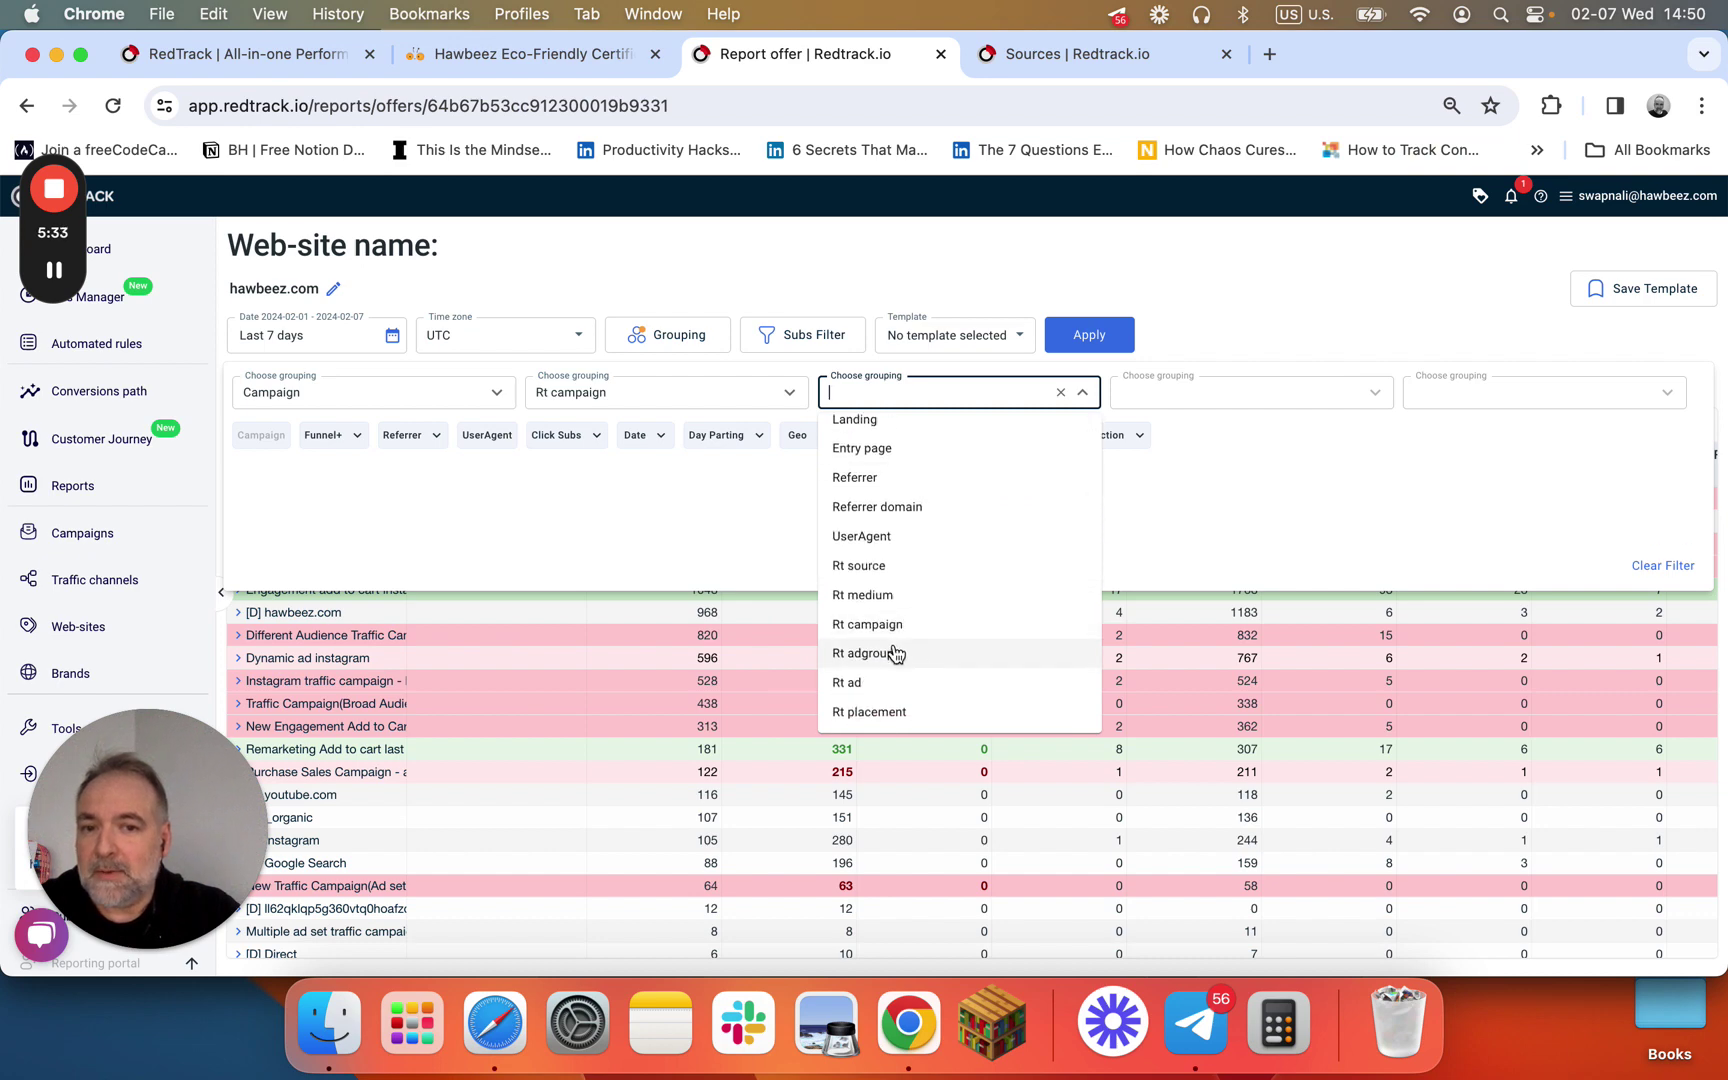
click(893, 654)
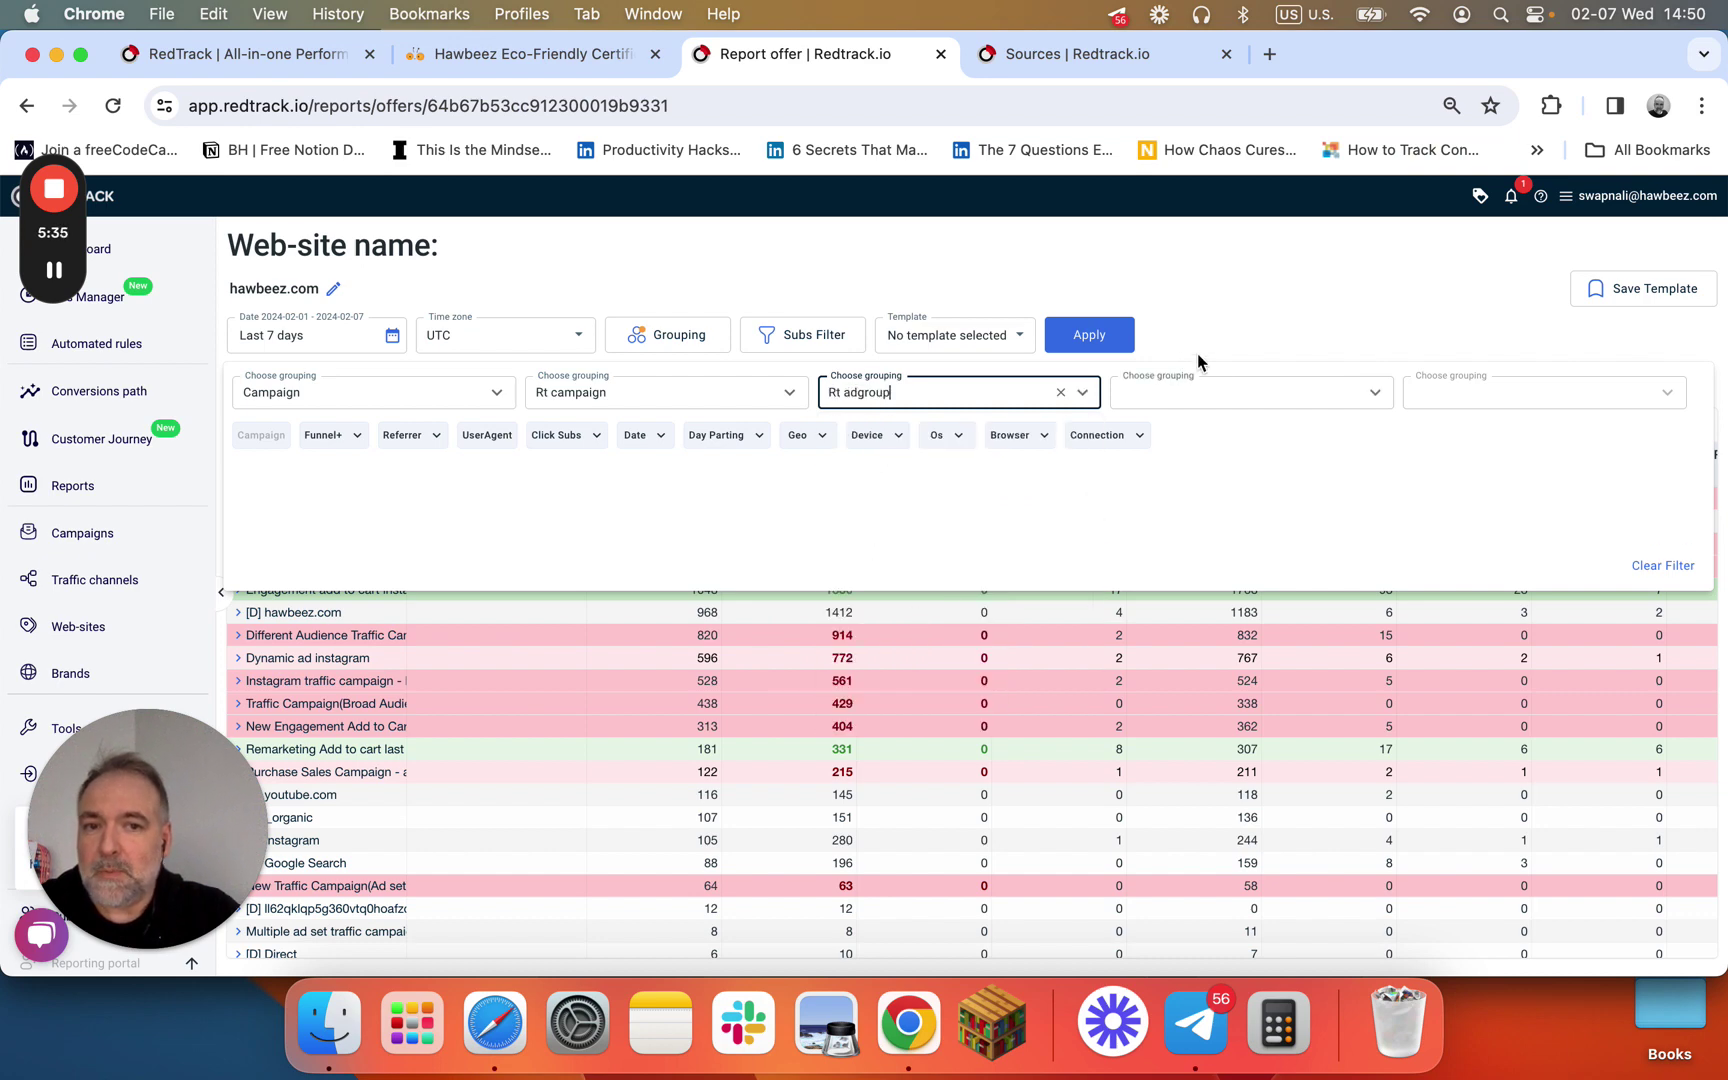
click(1175, 394)
scroll(1176, 612, down, 5)
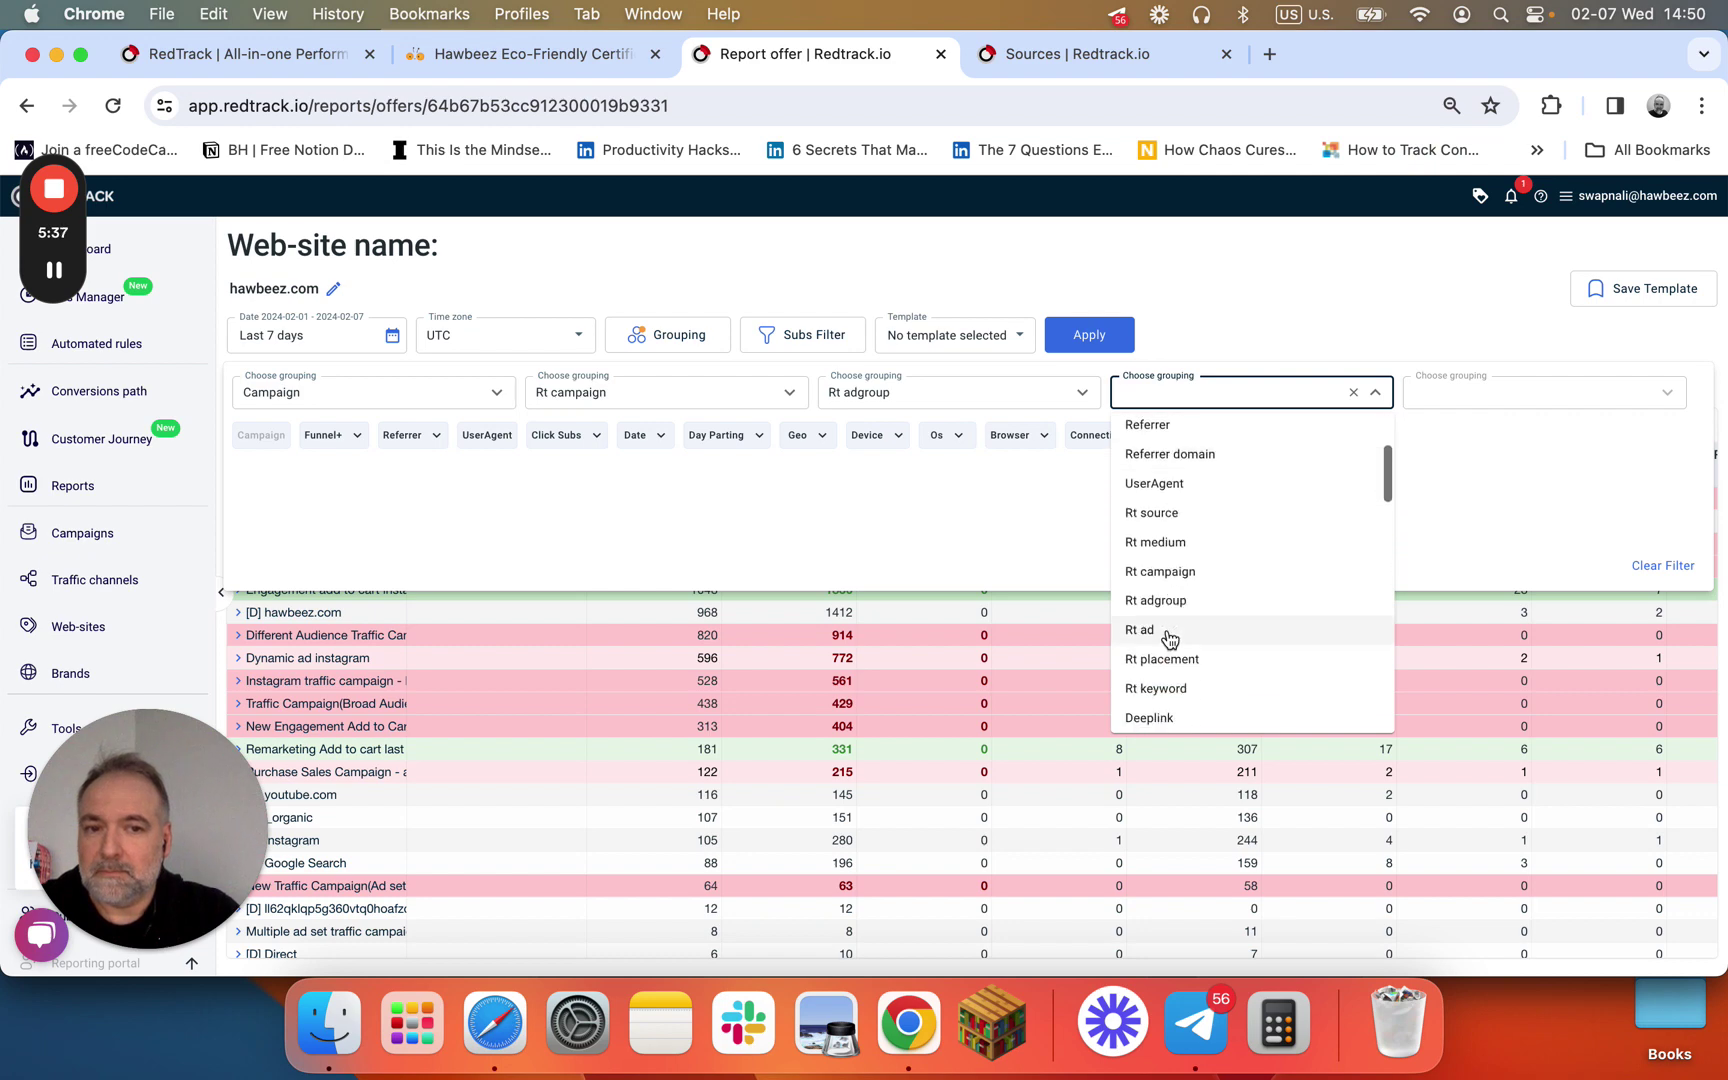
text(Rt ad)
click(1093, 345)
click(1093, 346)
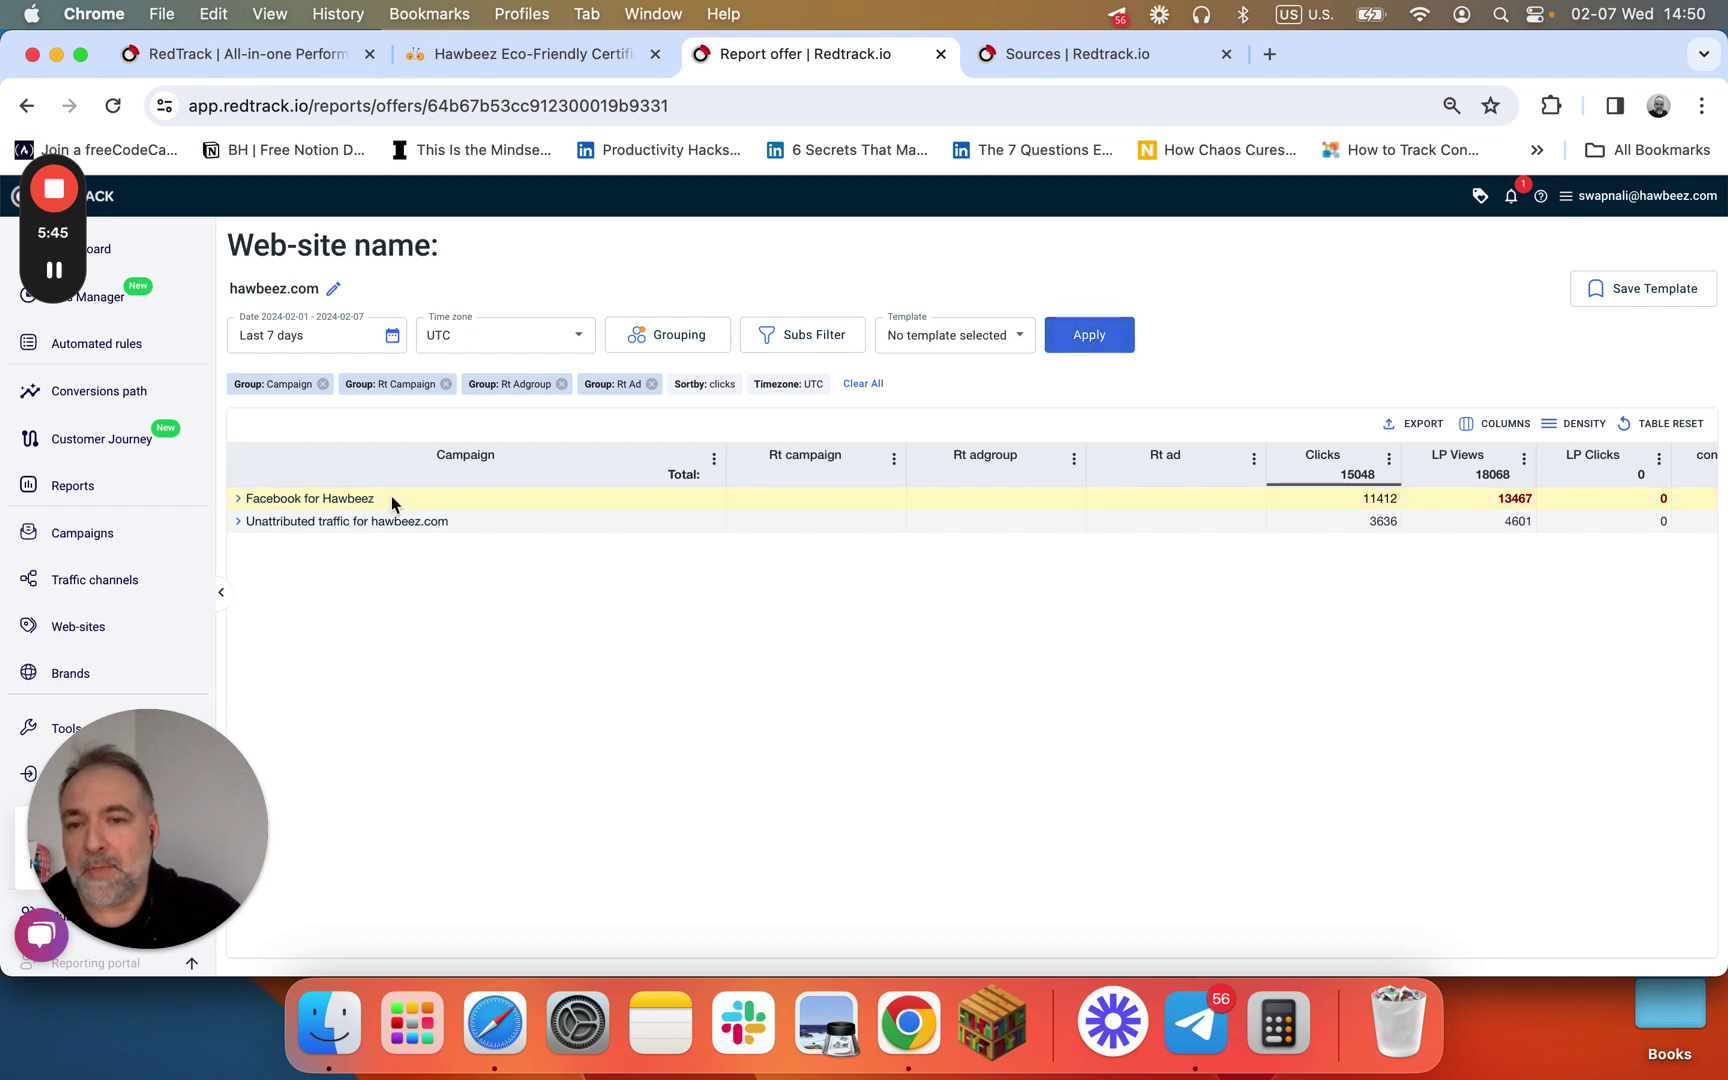
Expand Facebook for Hawbeez through its first Rt campaign and ad set down to New Traffic Ad and examine the figures.
click(237, 499)
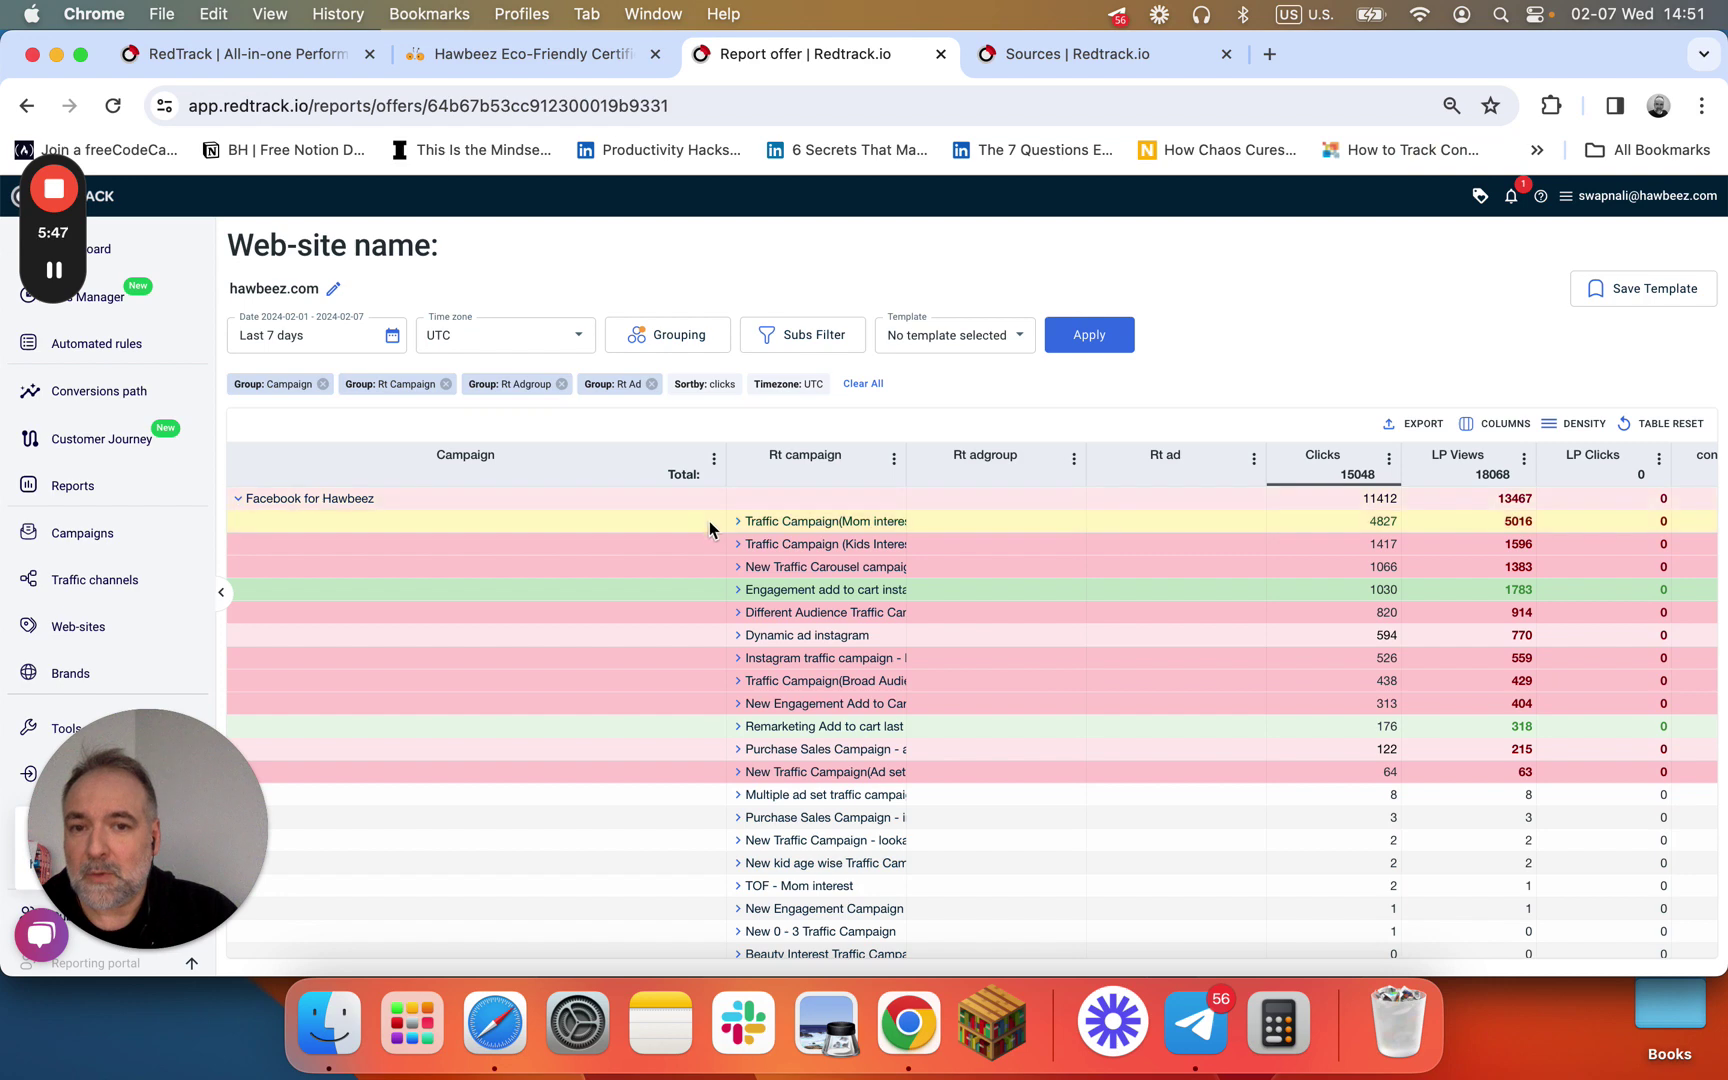
click(737, 521)
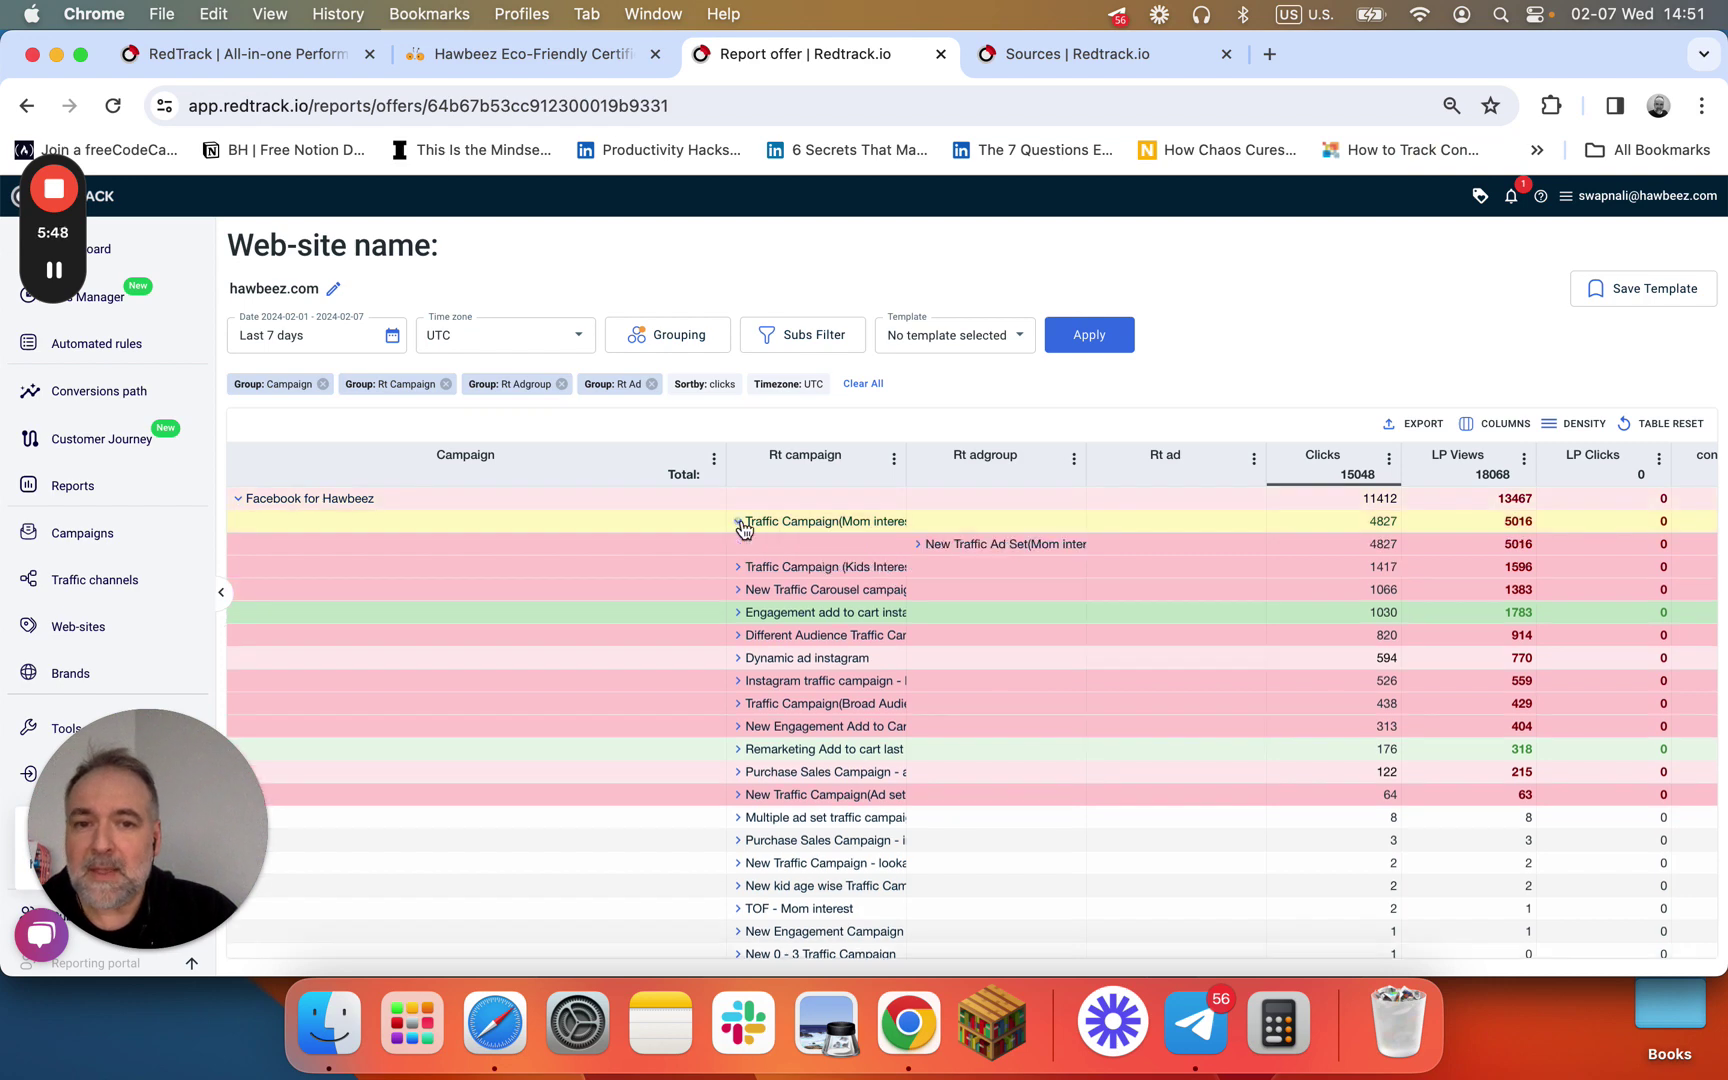
click(917, 544)
scroll(1212, 584, right, 3)
scroll(1365, 640, down, 2)
scroll(1365, 640, up, 2)
scroll(1150, 580, right, 1)
click(1115, 570)
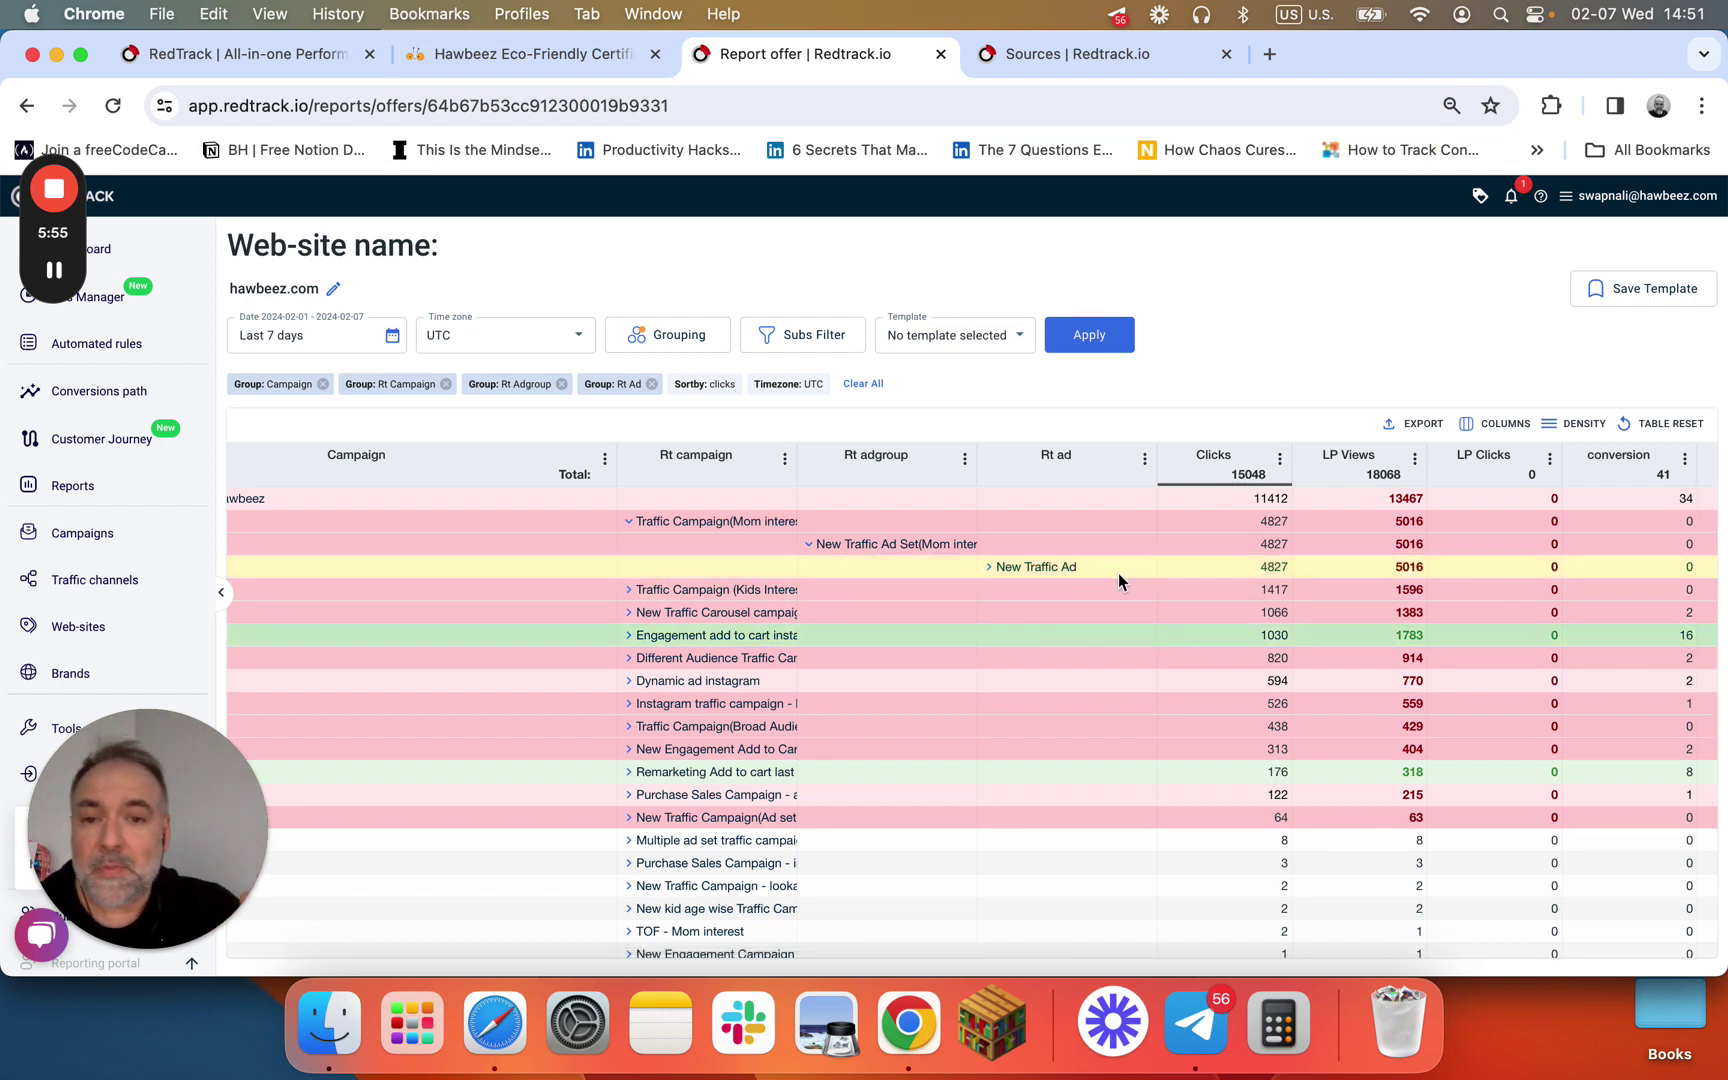
Open the acquisition report and check the Rt parameters assigned to its four tabs, including the options for Tab 4, without changing them.
click(819, 530)
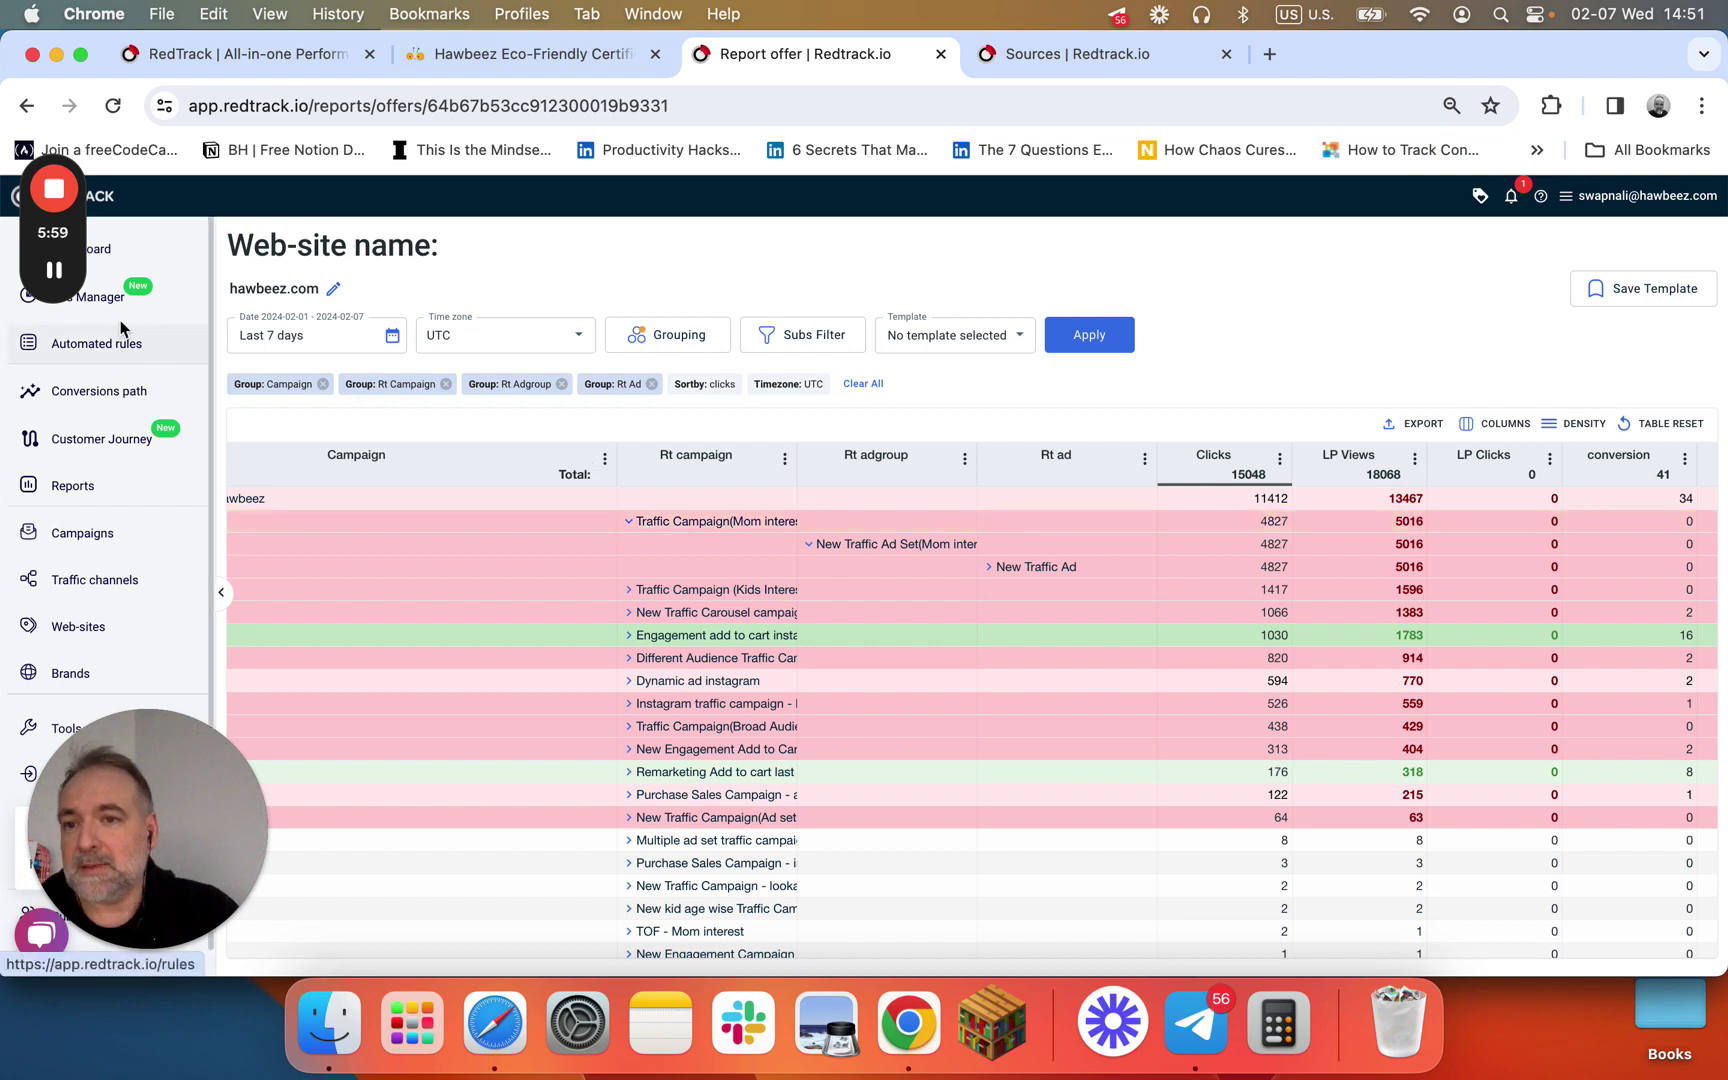
click(100, 297)
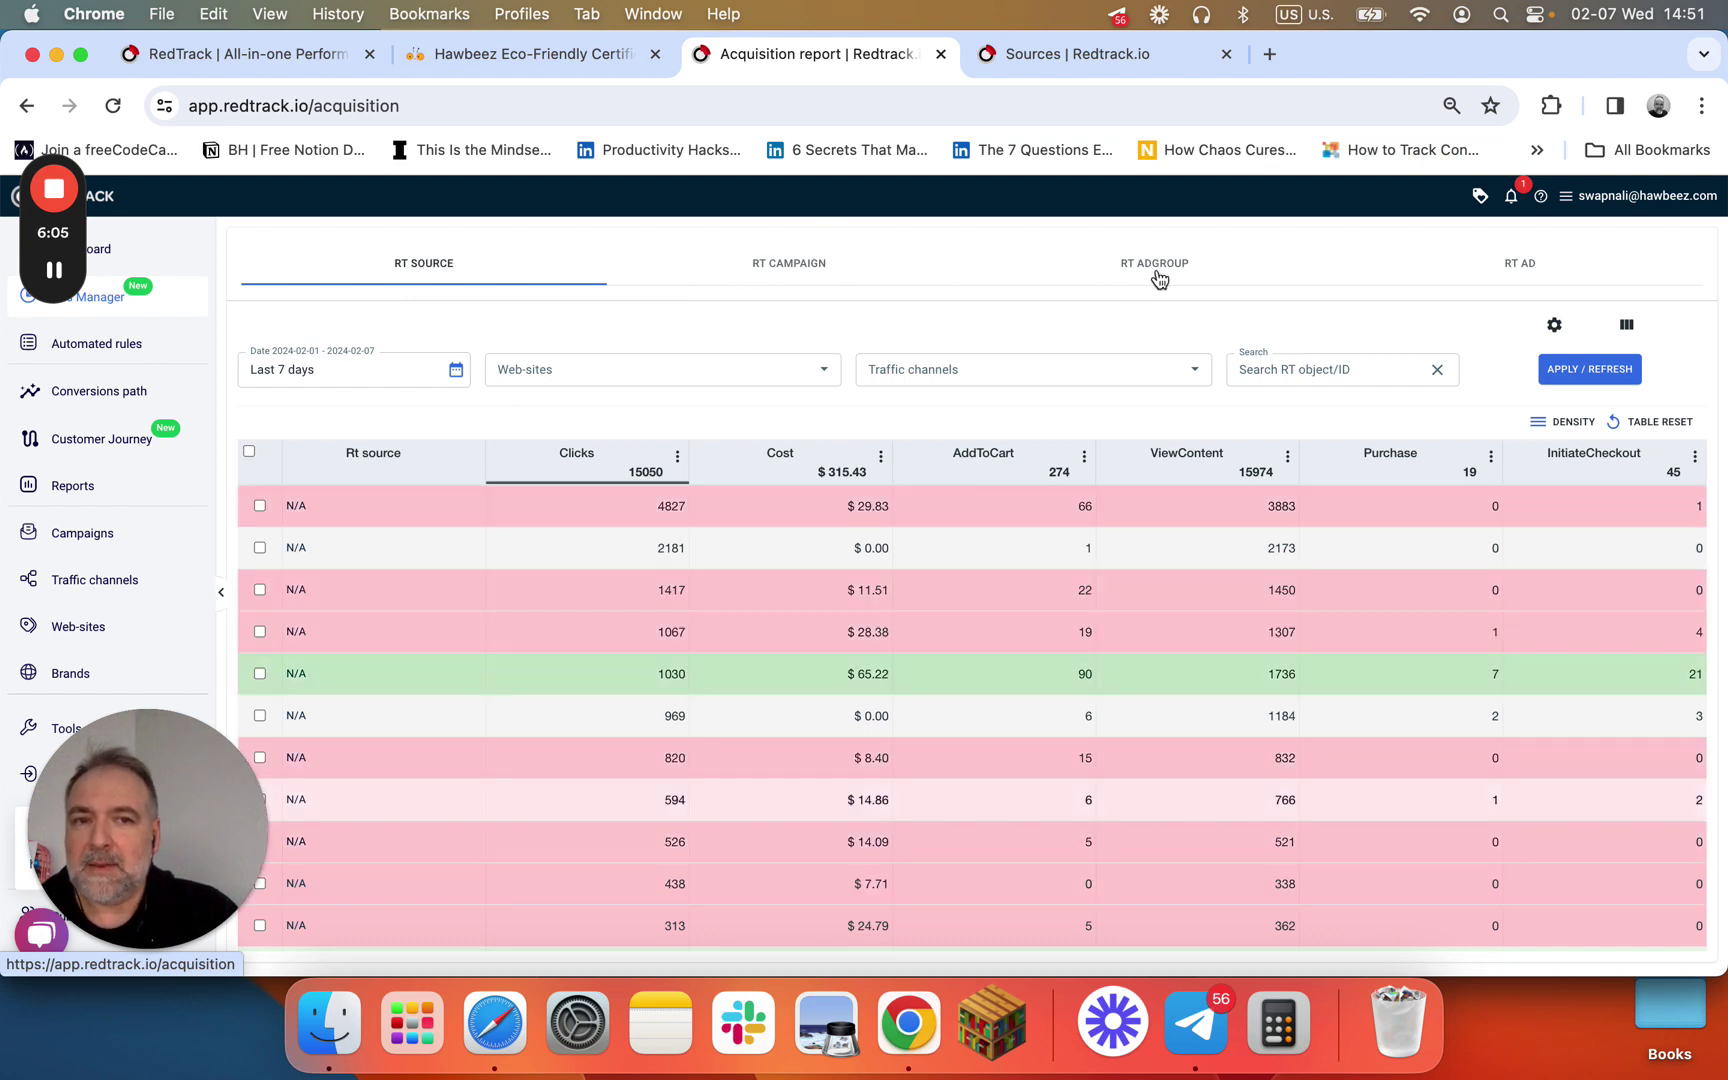
click(1556, 328)
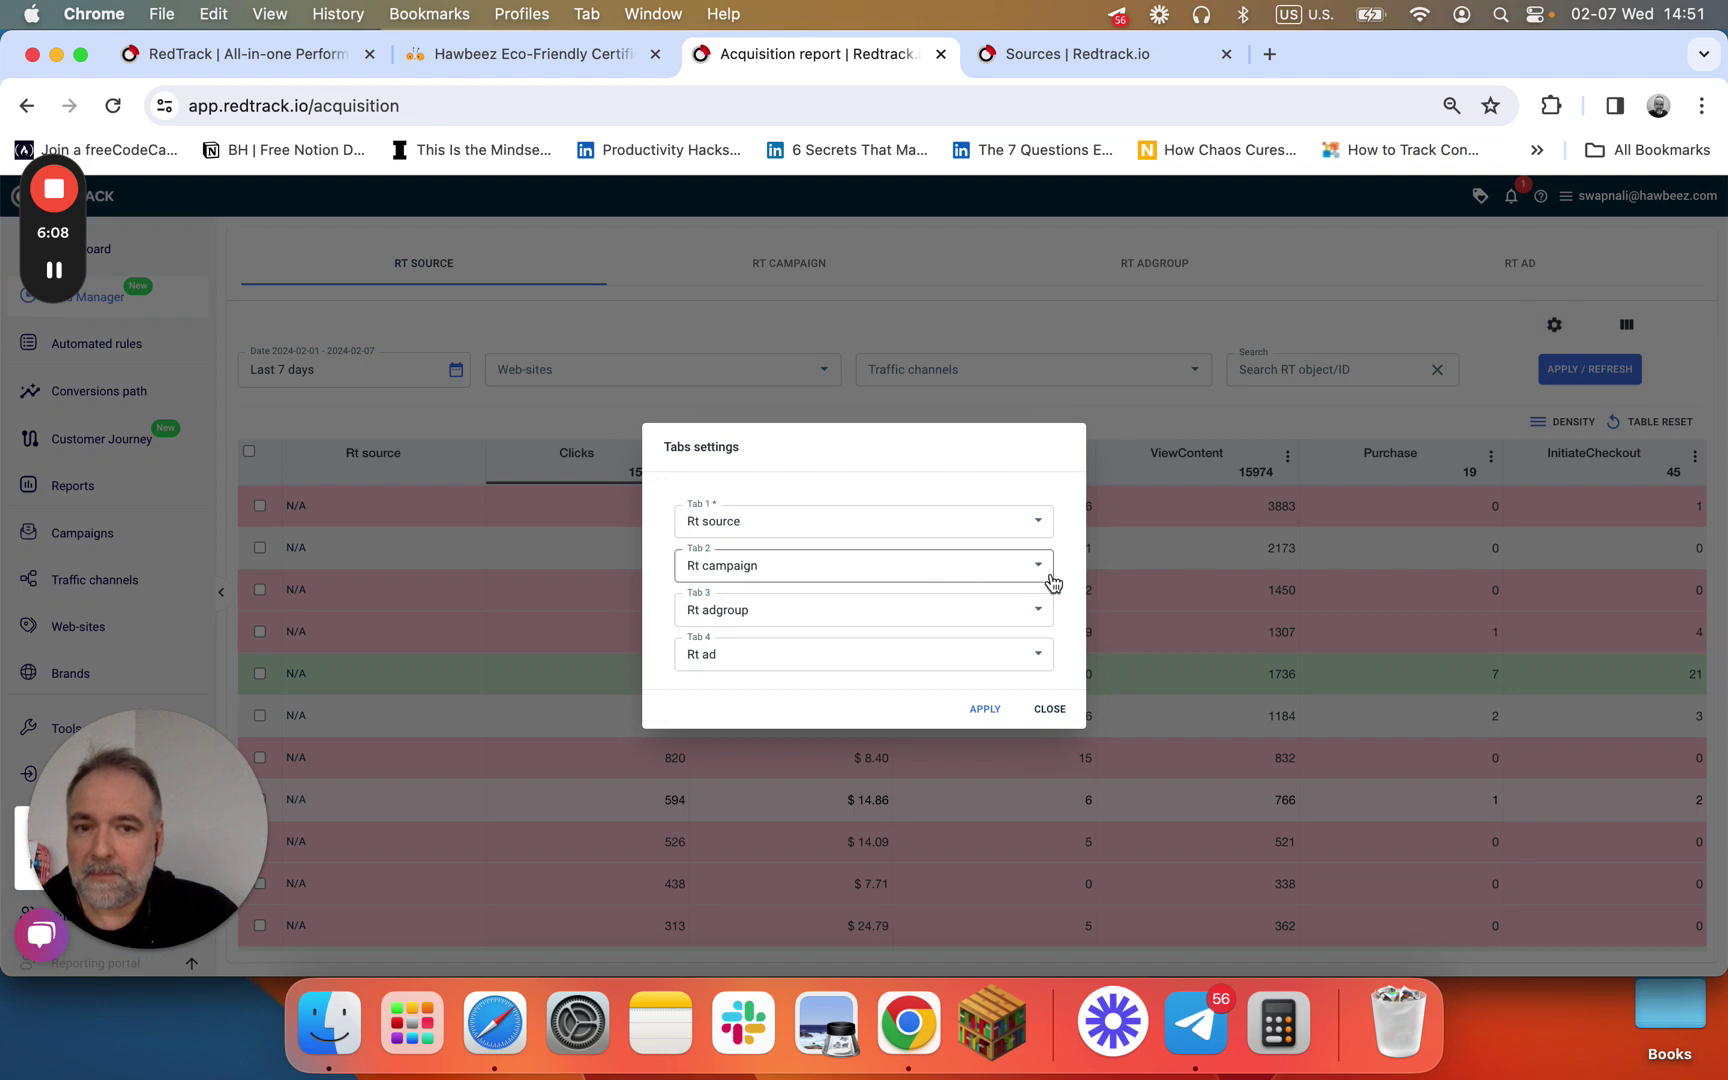
click(1038, 655)
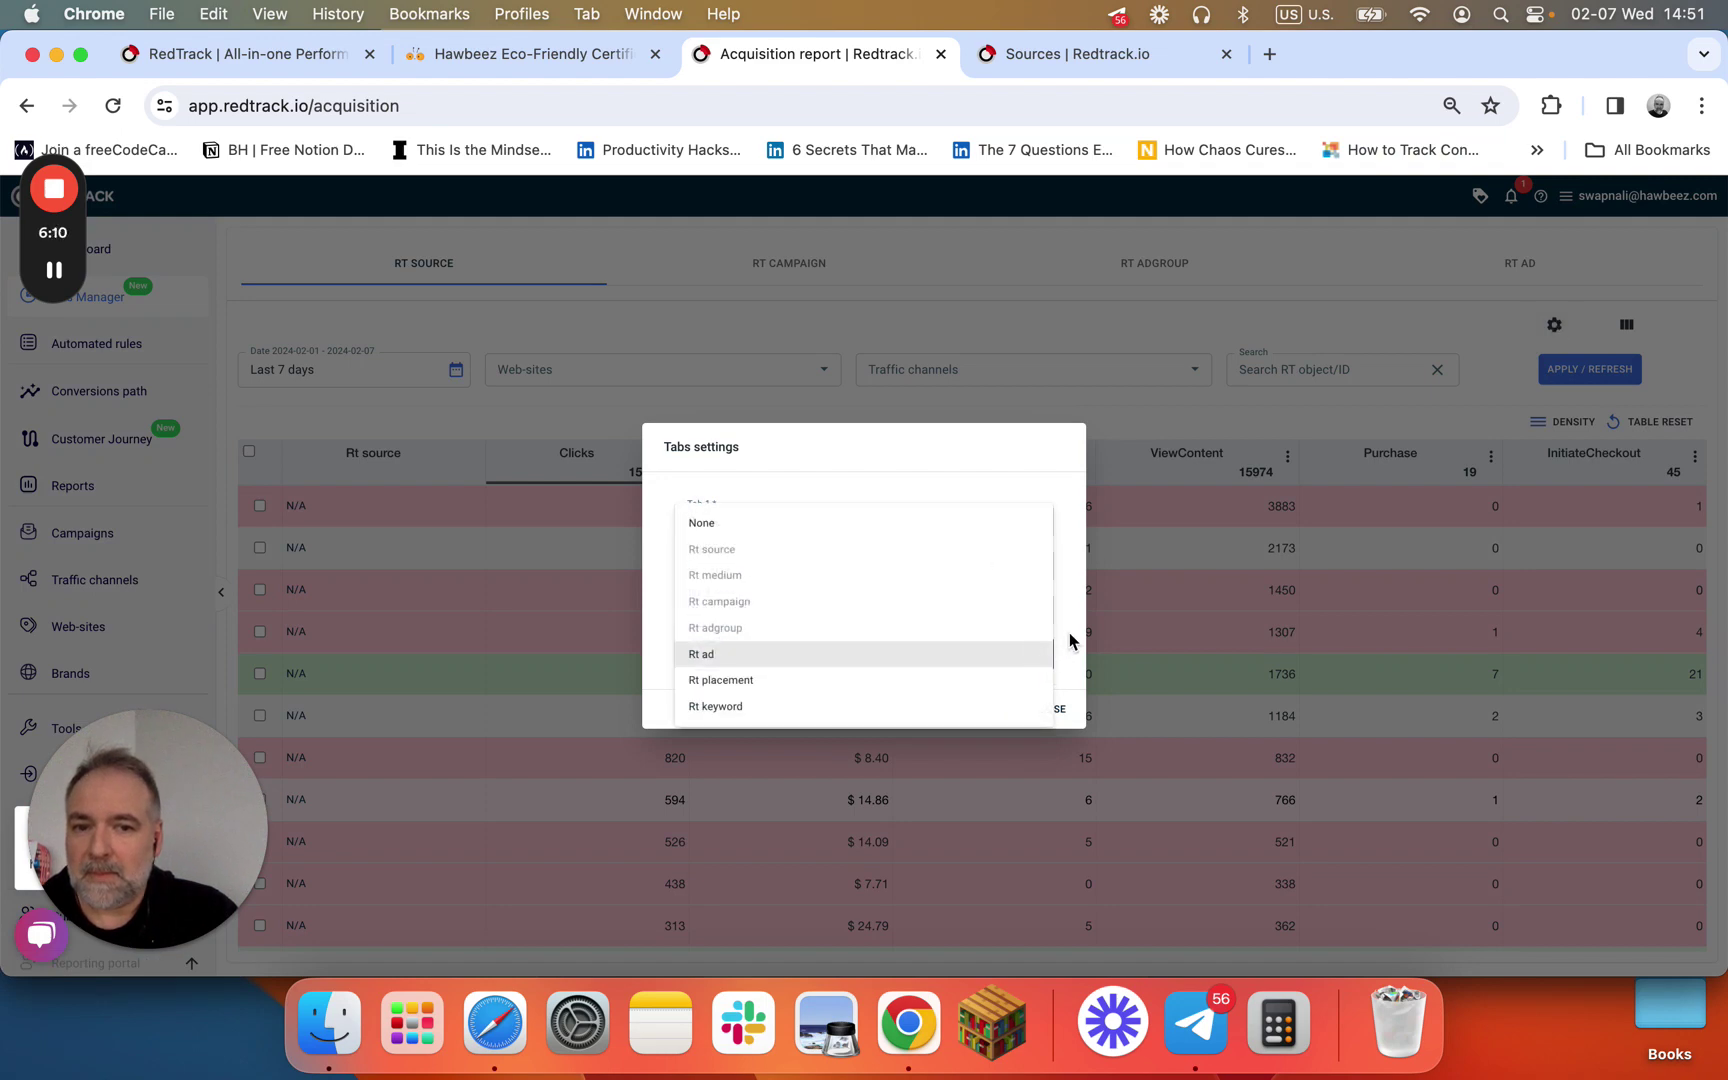
click(1070, 640)
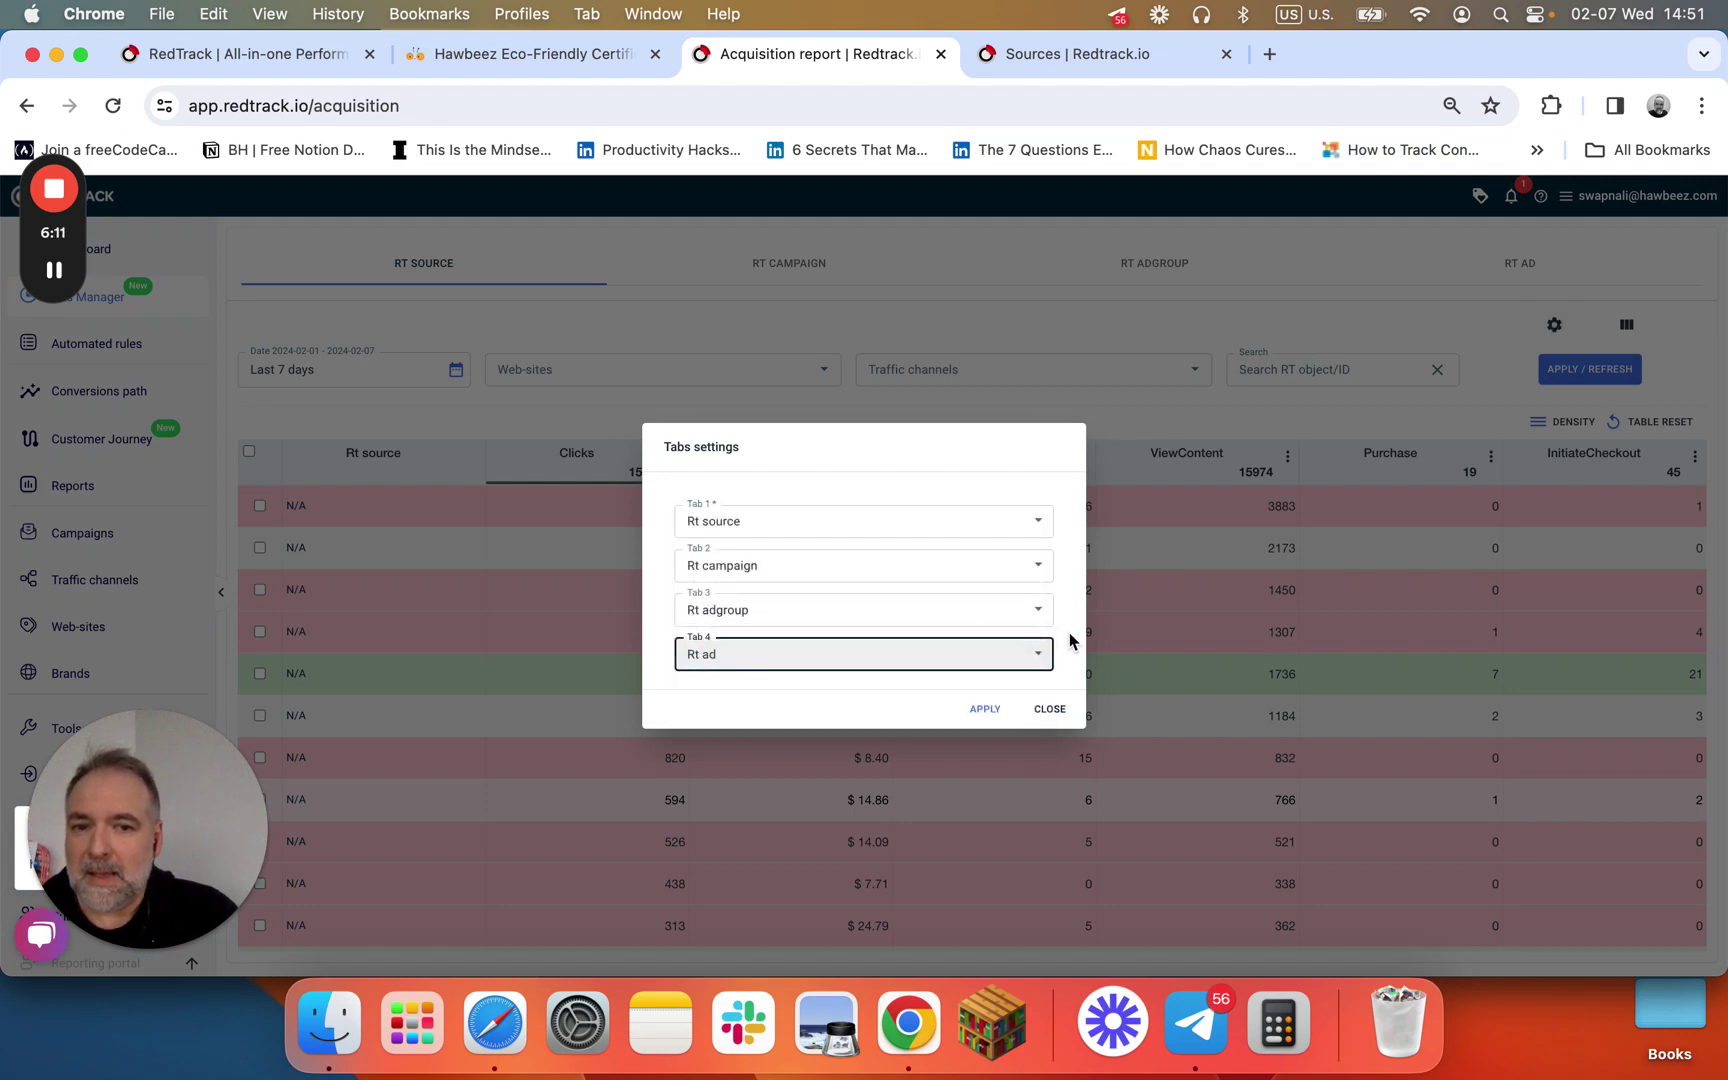
click(1052, 710)
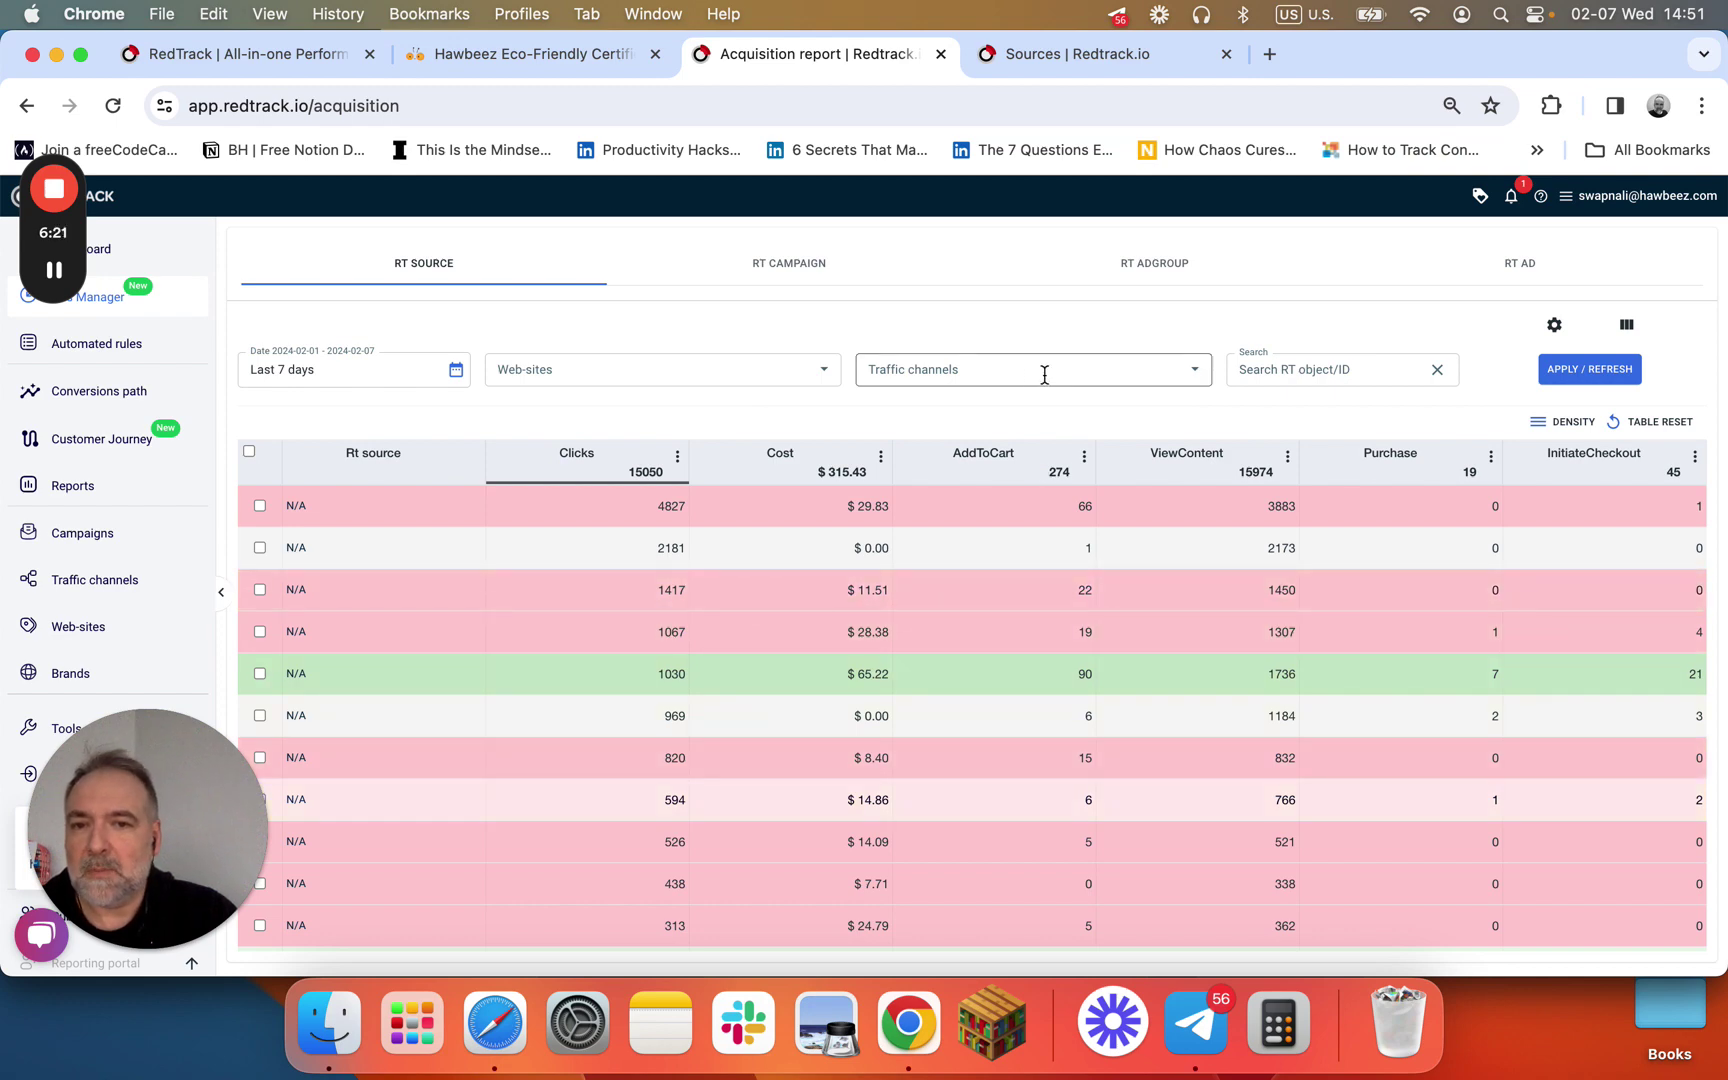
Check which web-sites and traffic channels the acquisition report can be filtered by, leaving both filters empty.
click(767, 366)
click(866, 326)
click(949, 367)
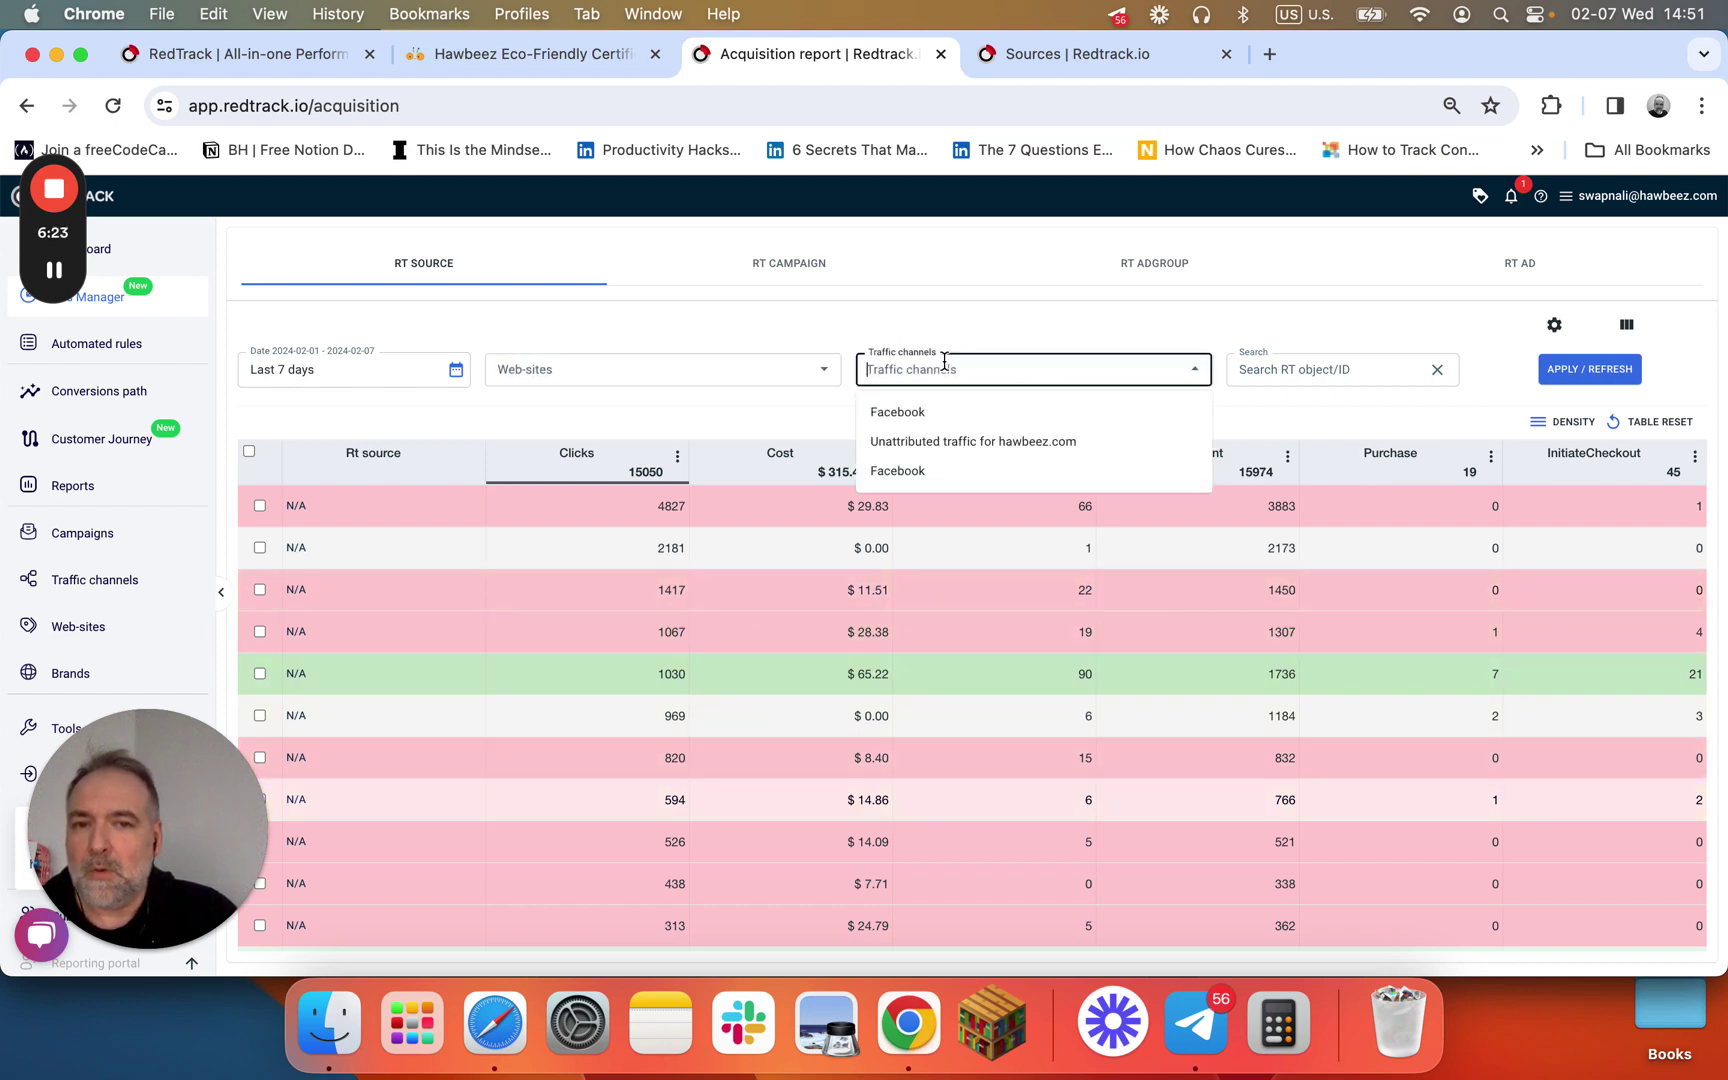
click(967, 330)
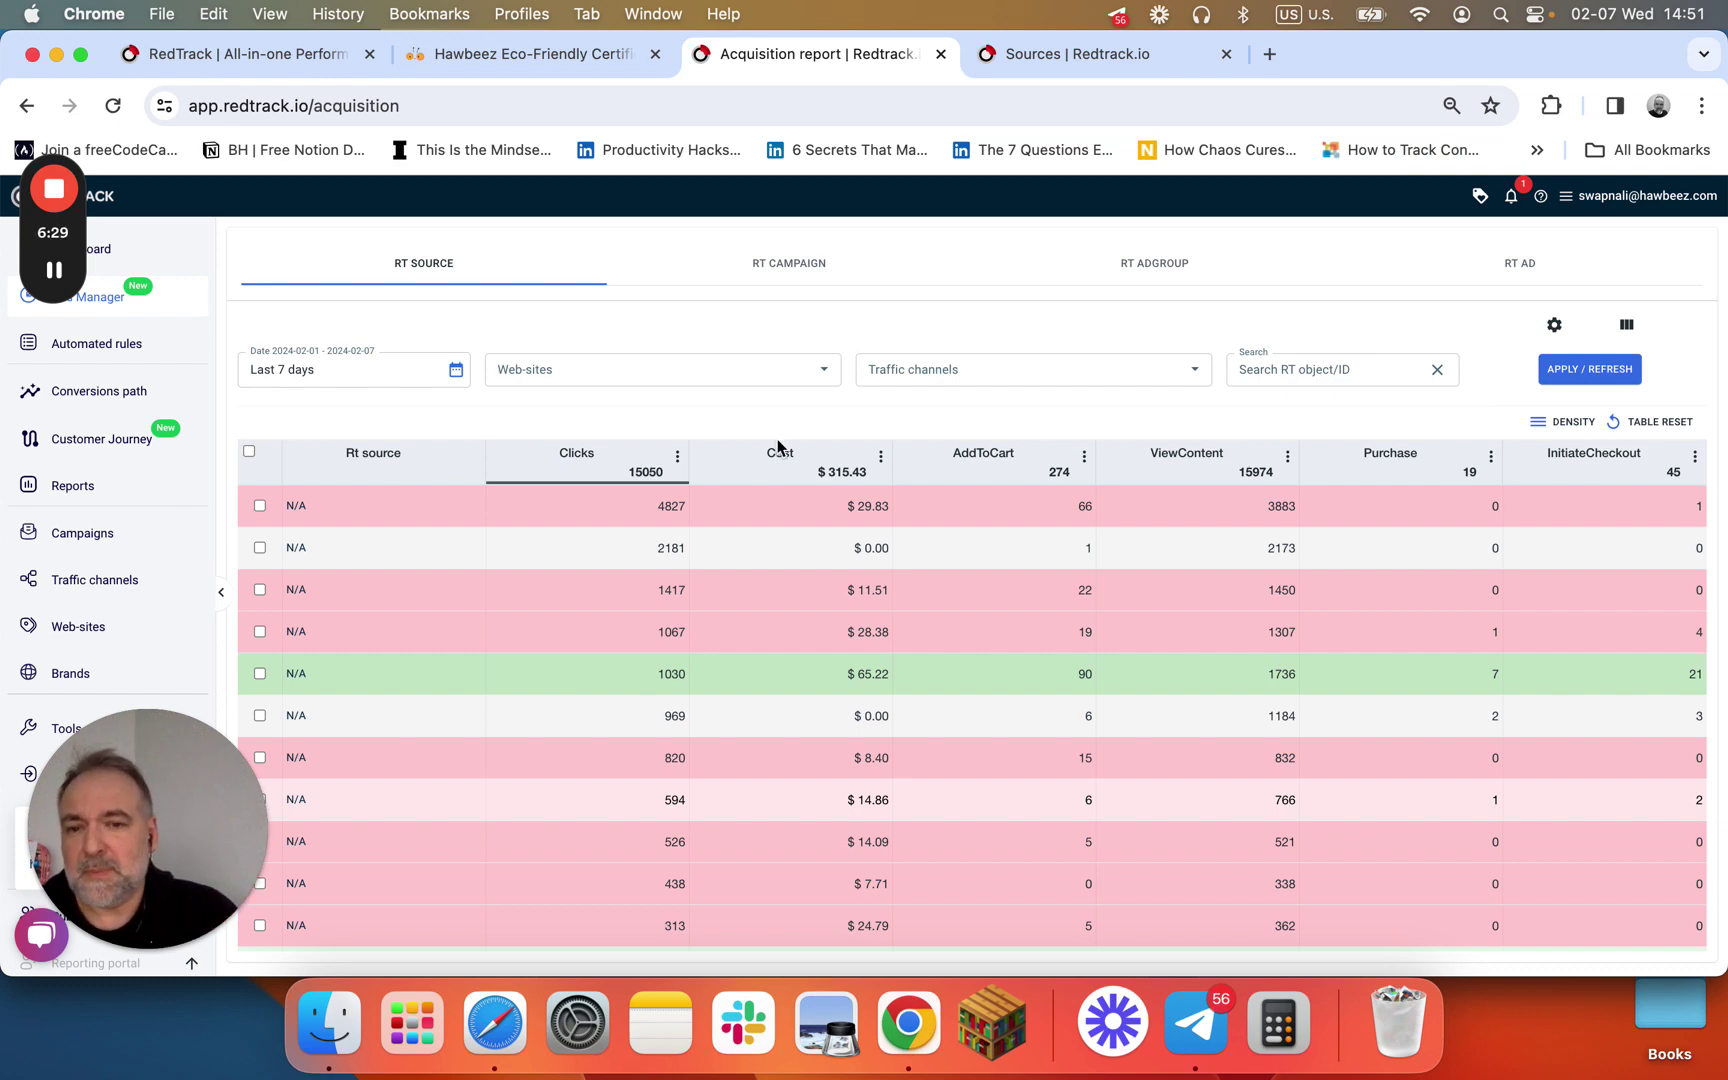
Examine the acquisition report by Rt campaign, and return to the list of web-sites with hawbeez.com.
click(858, 272)
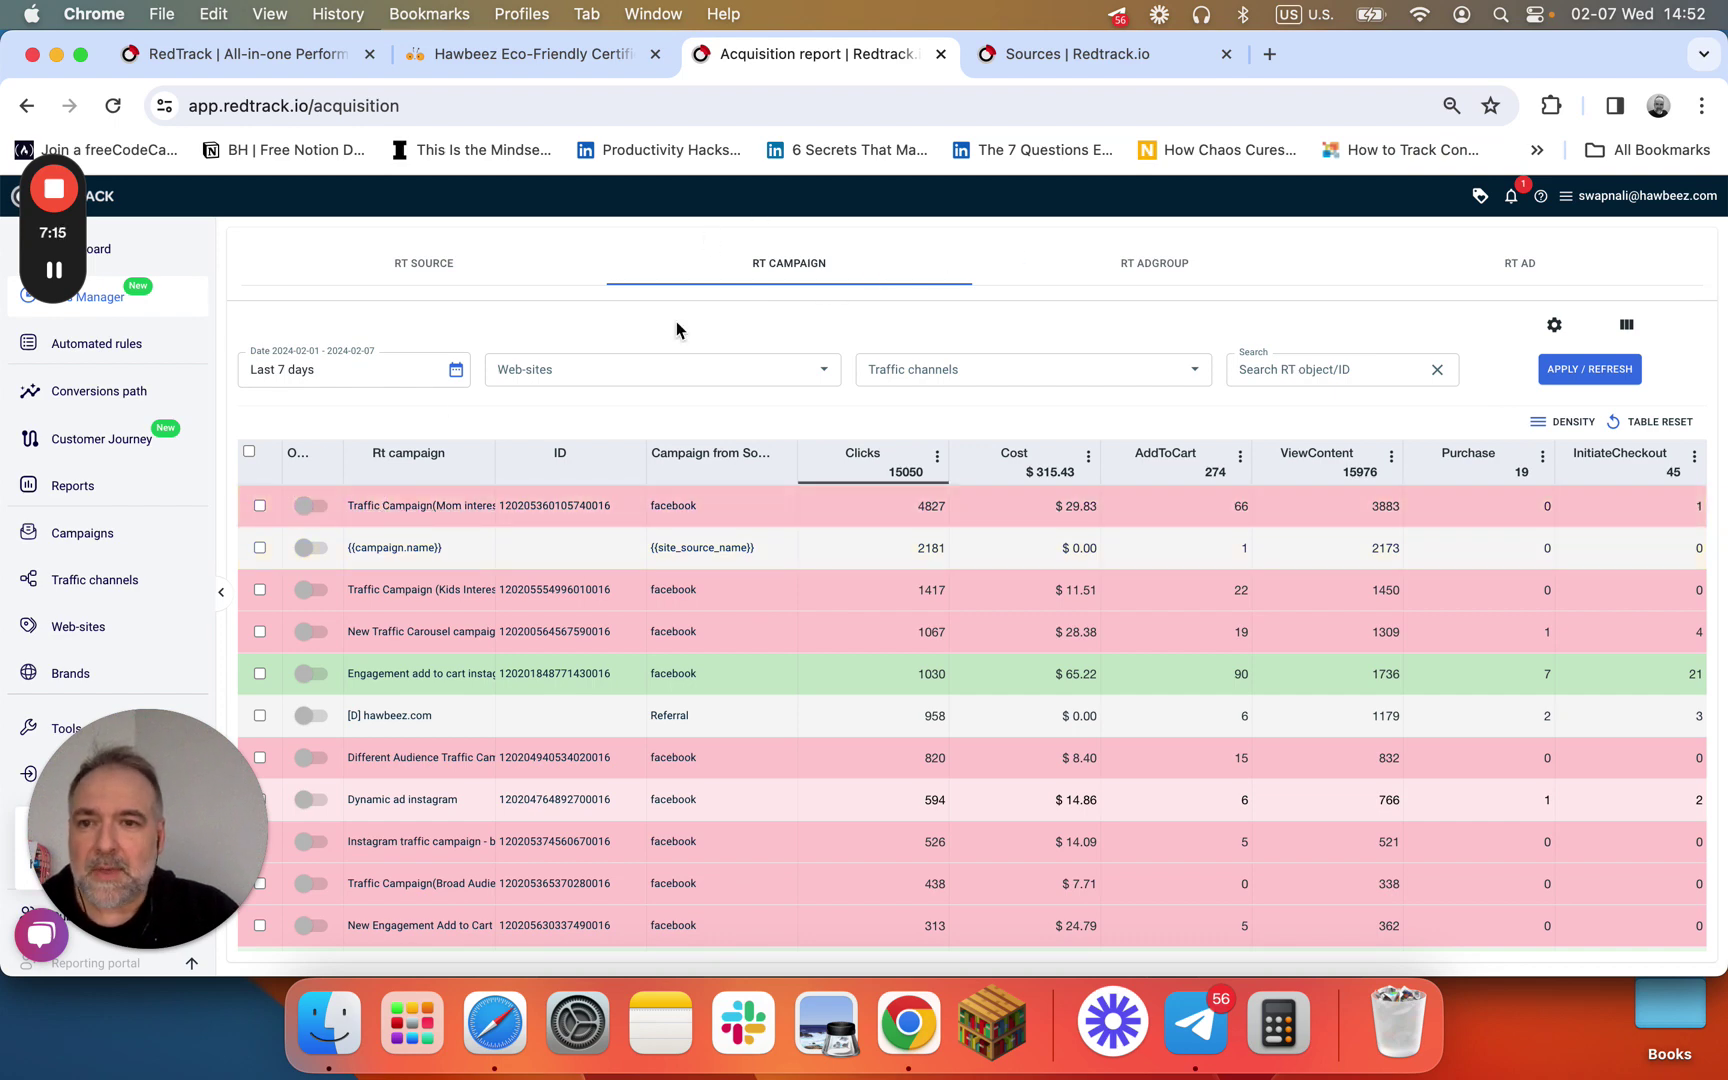
click(79, 627)
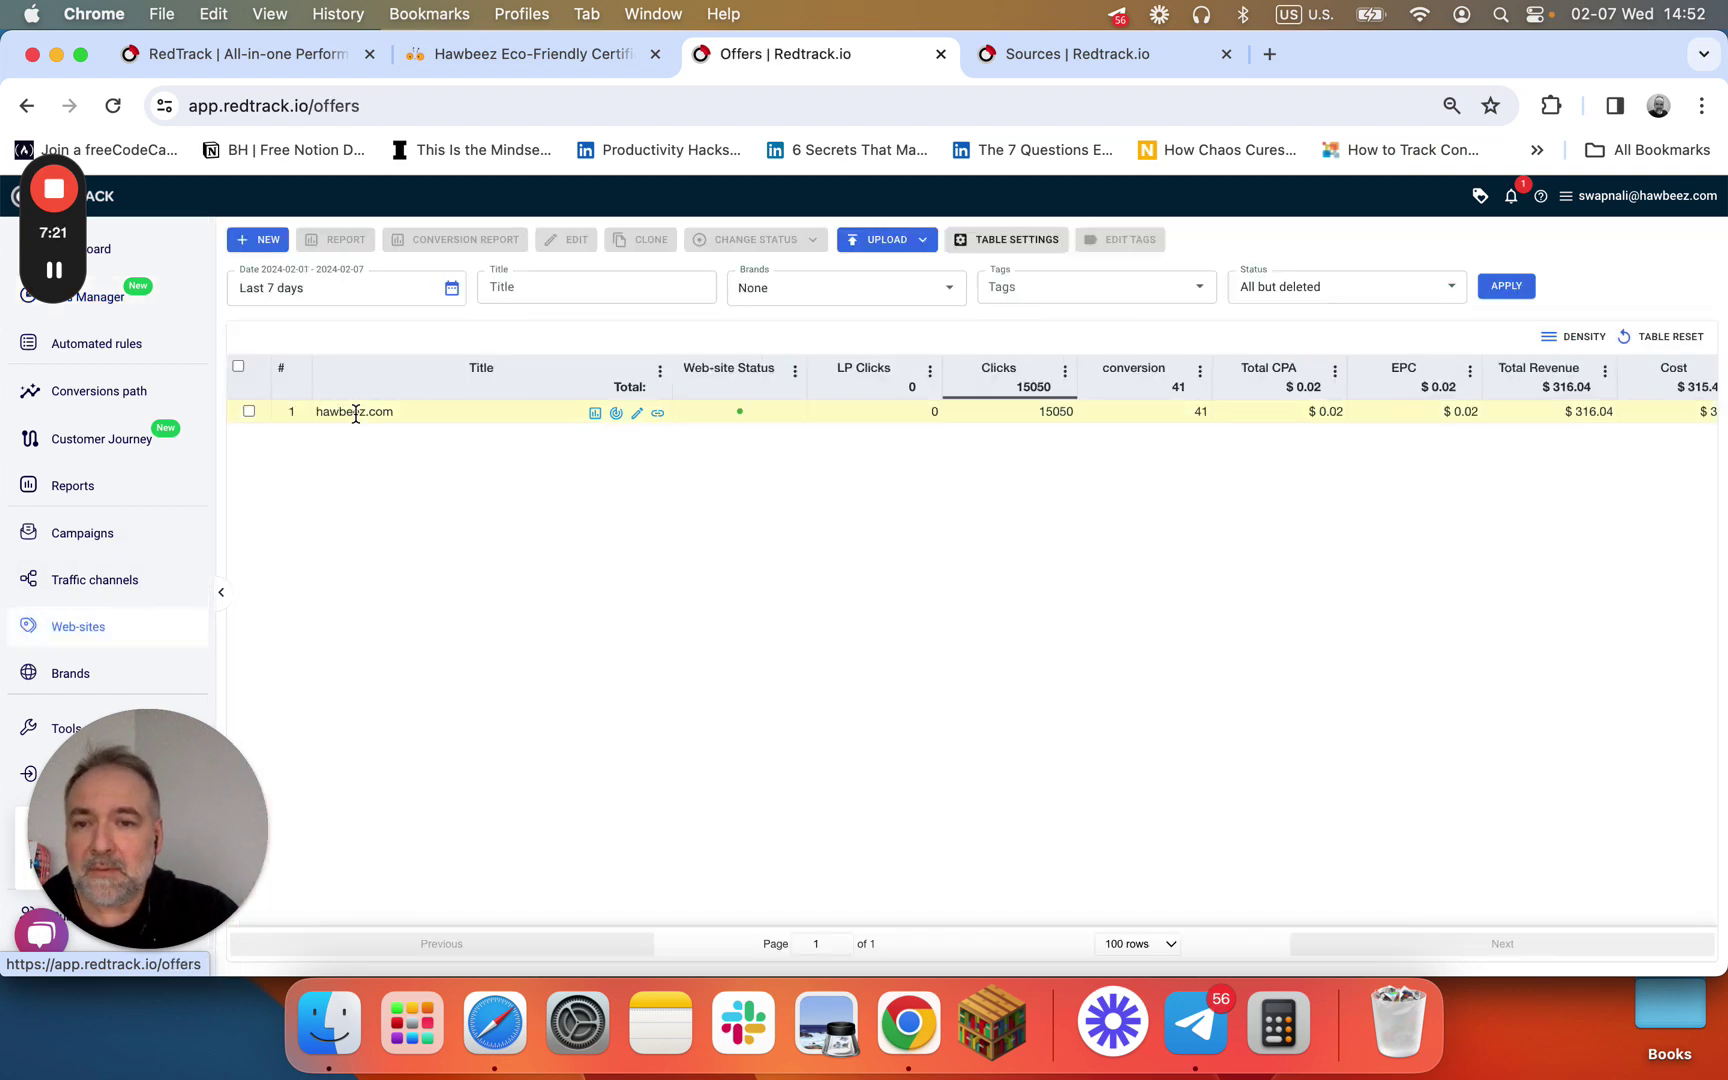
mouse_move(454, 411)
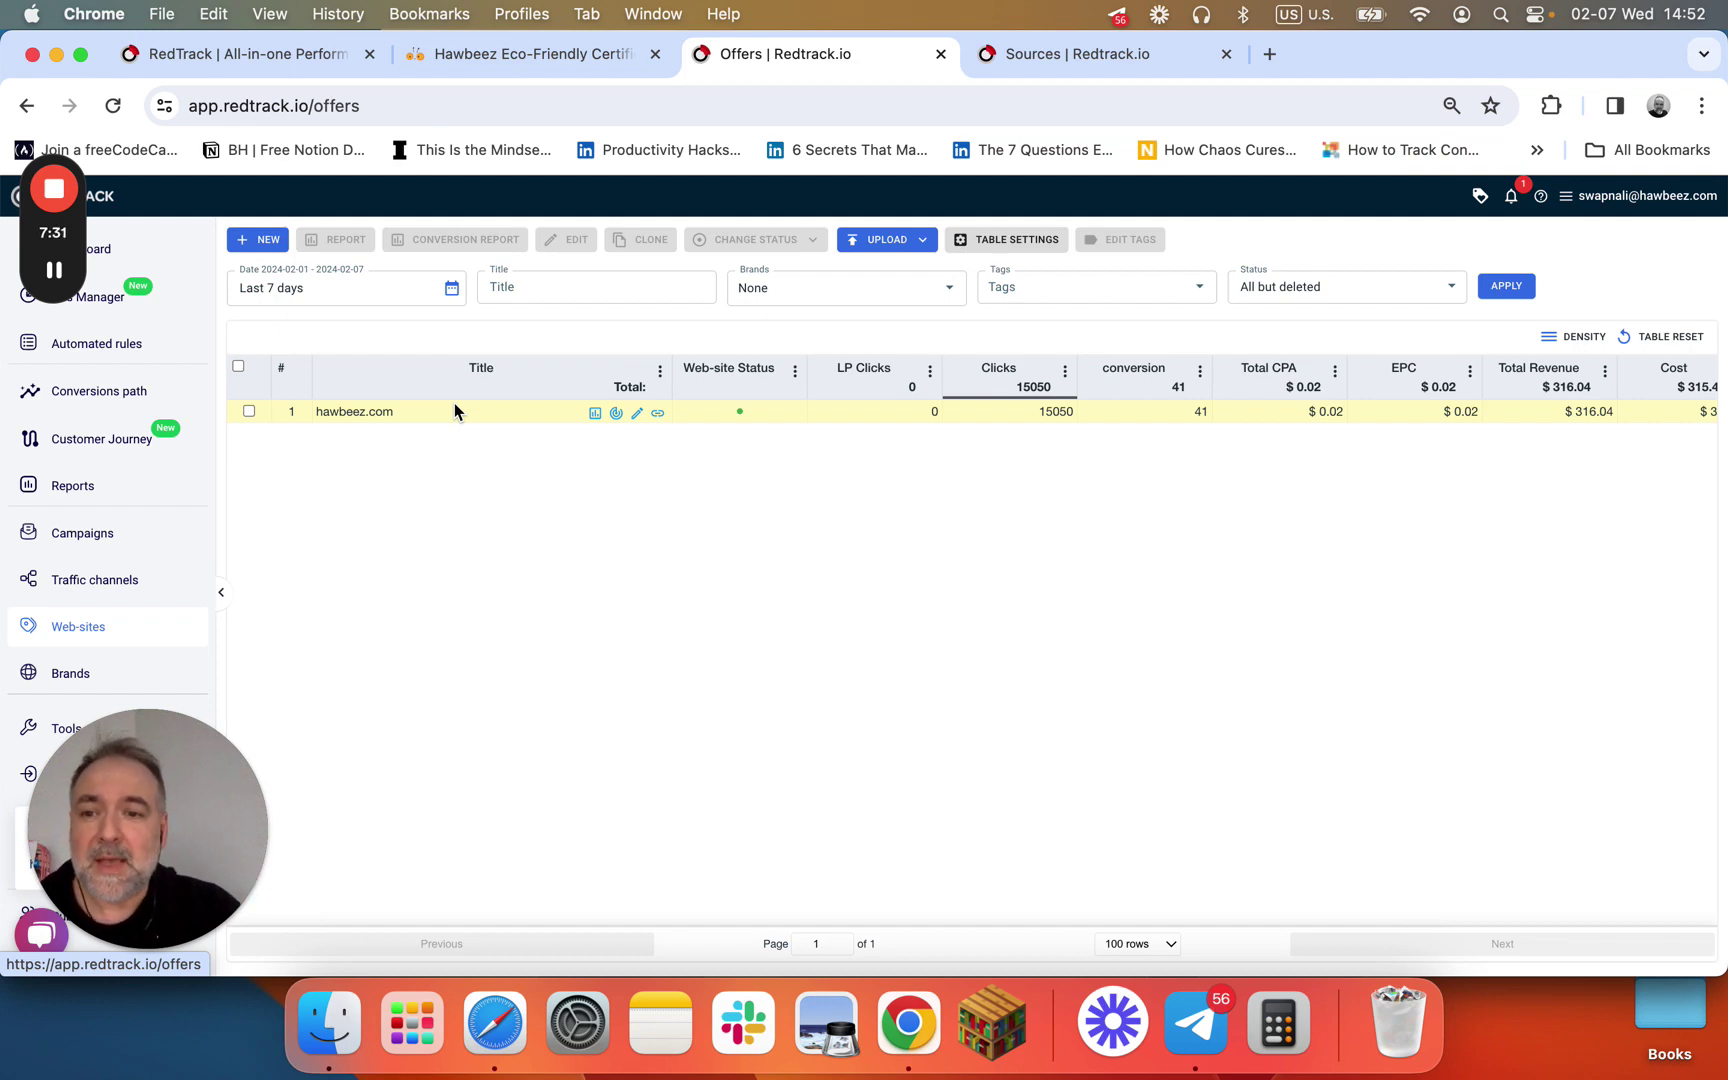
Open the click log, examine its Sub and Rt parameter columns, and switch to the RedTrack home page.
scroll(100, 610, down, 1)
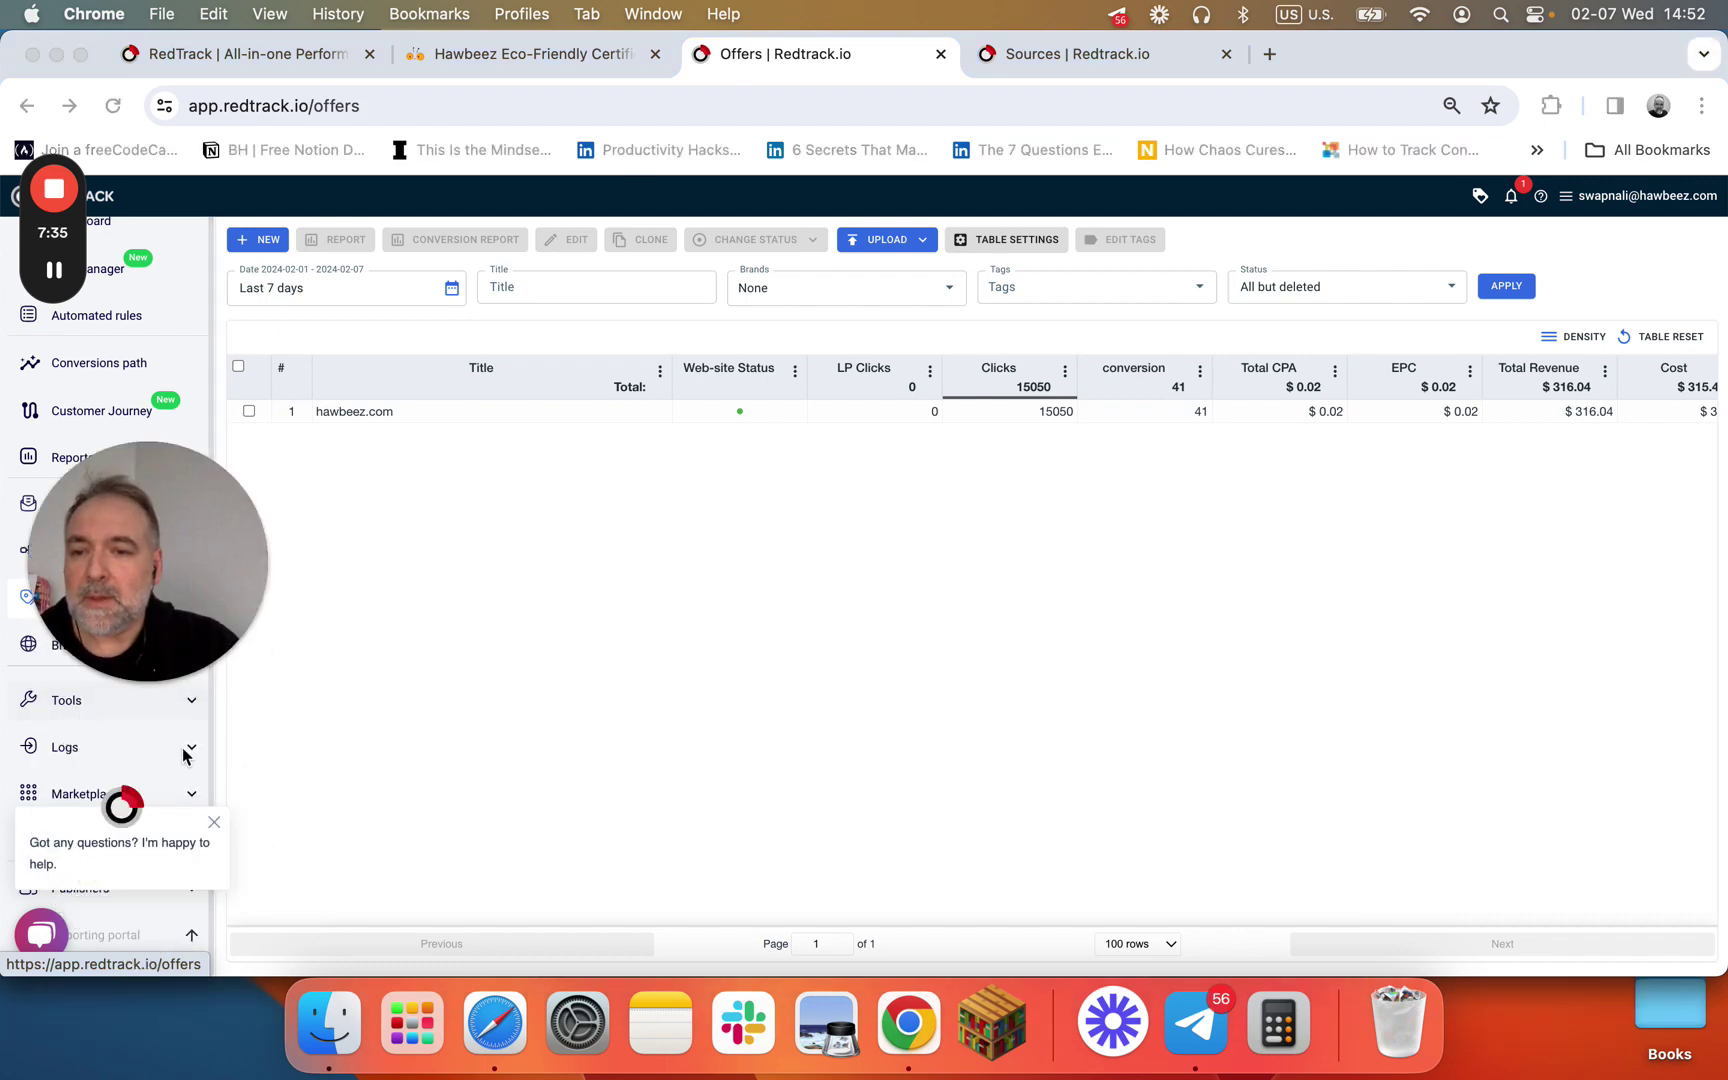
click(190, 750)
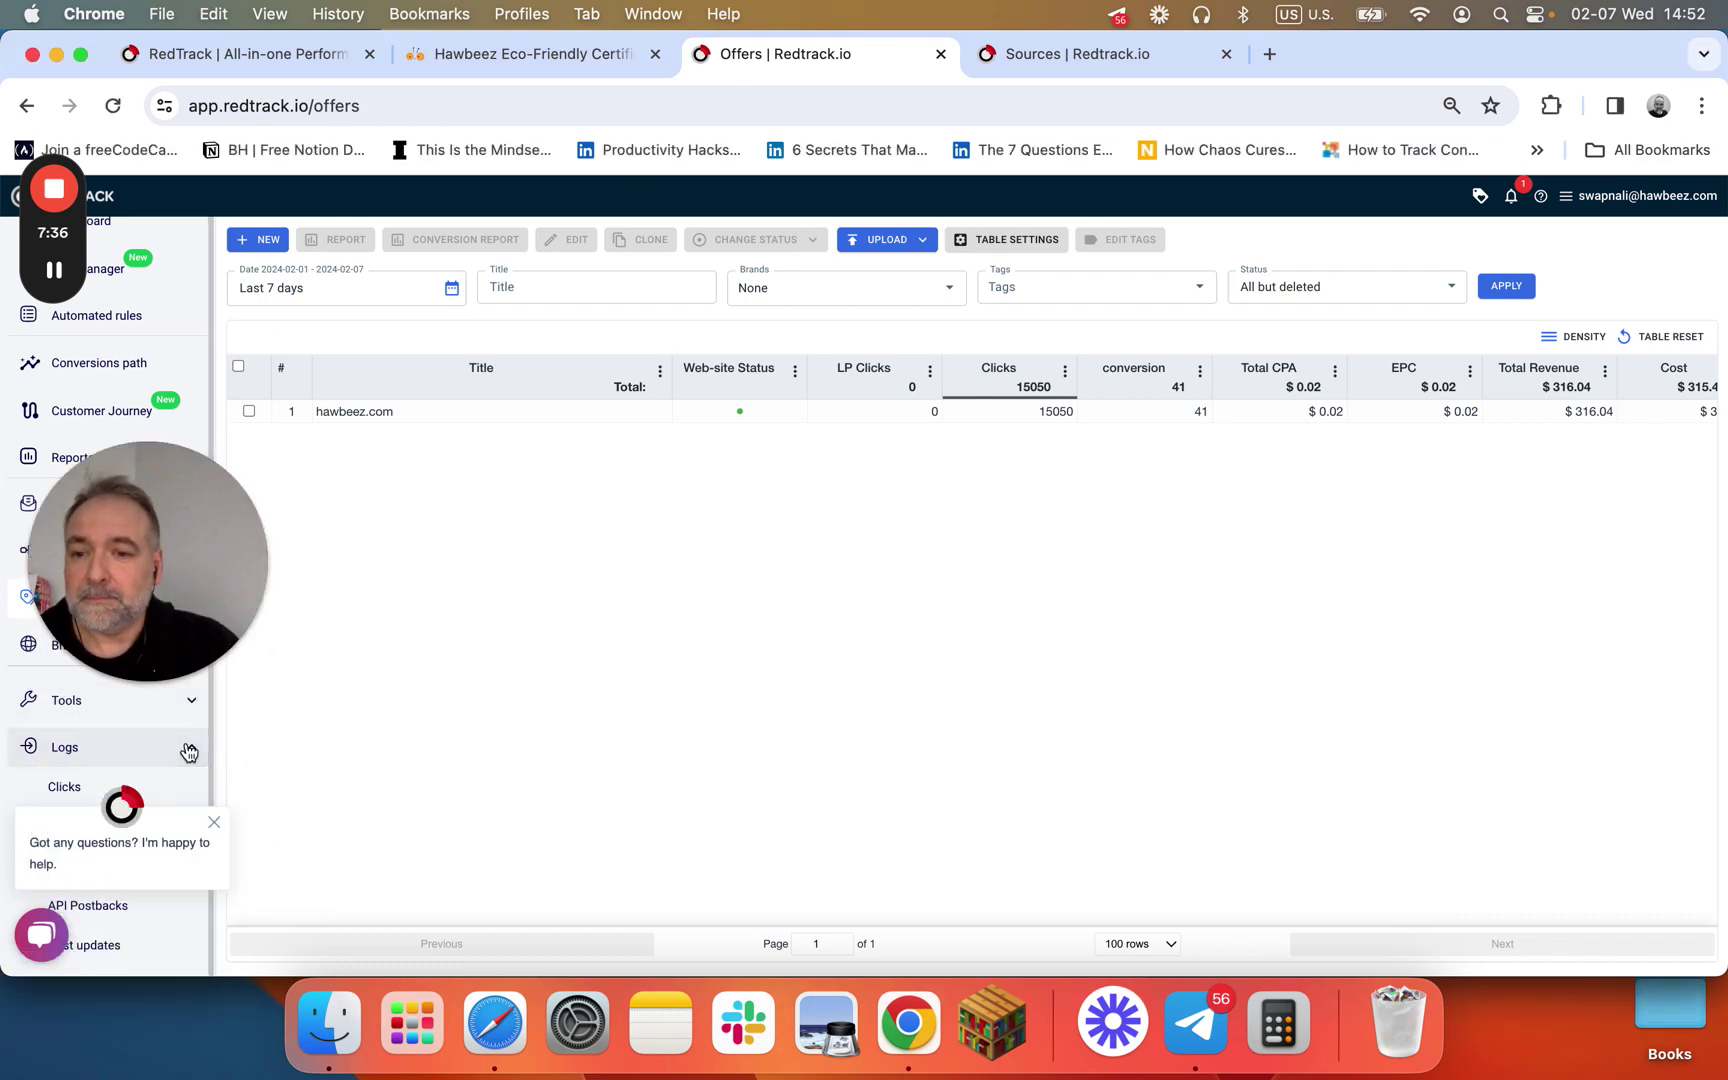
click(66, 787)
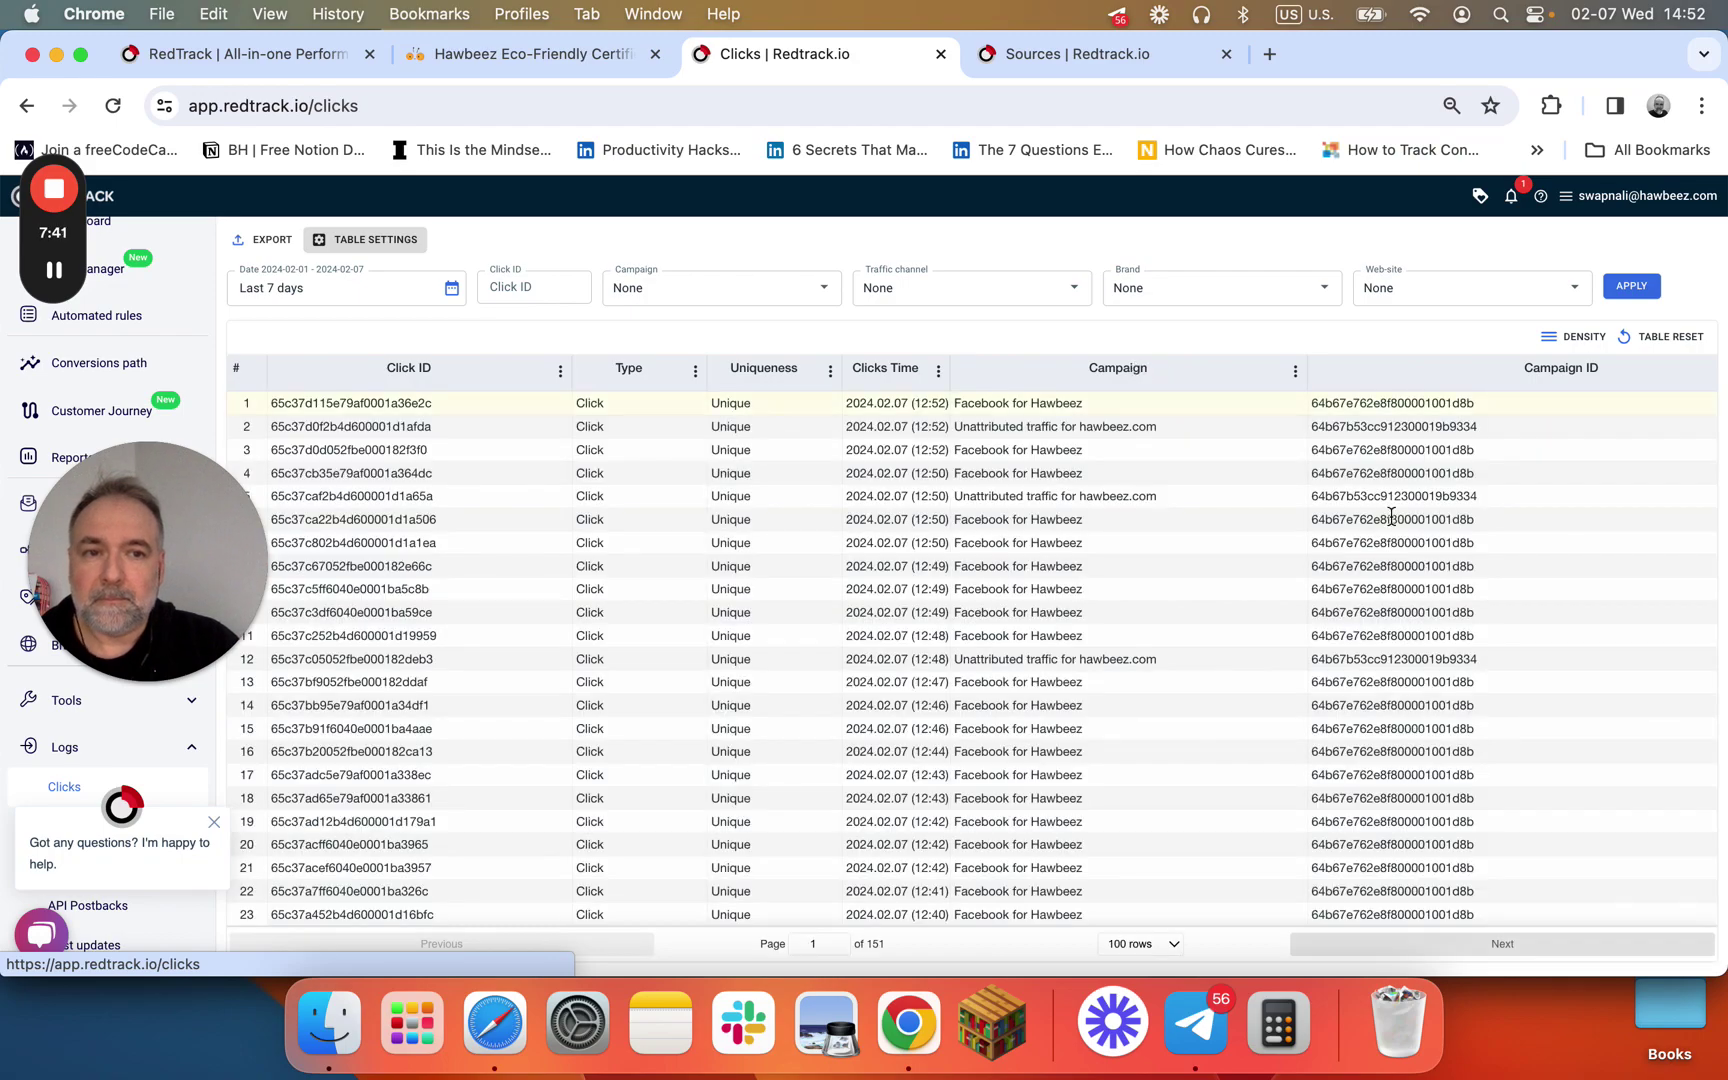
scroll(1381, 521, right, 5)
scroll(1382, 521, right, 15)
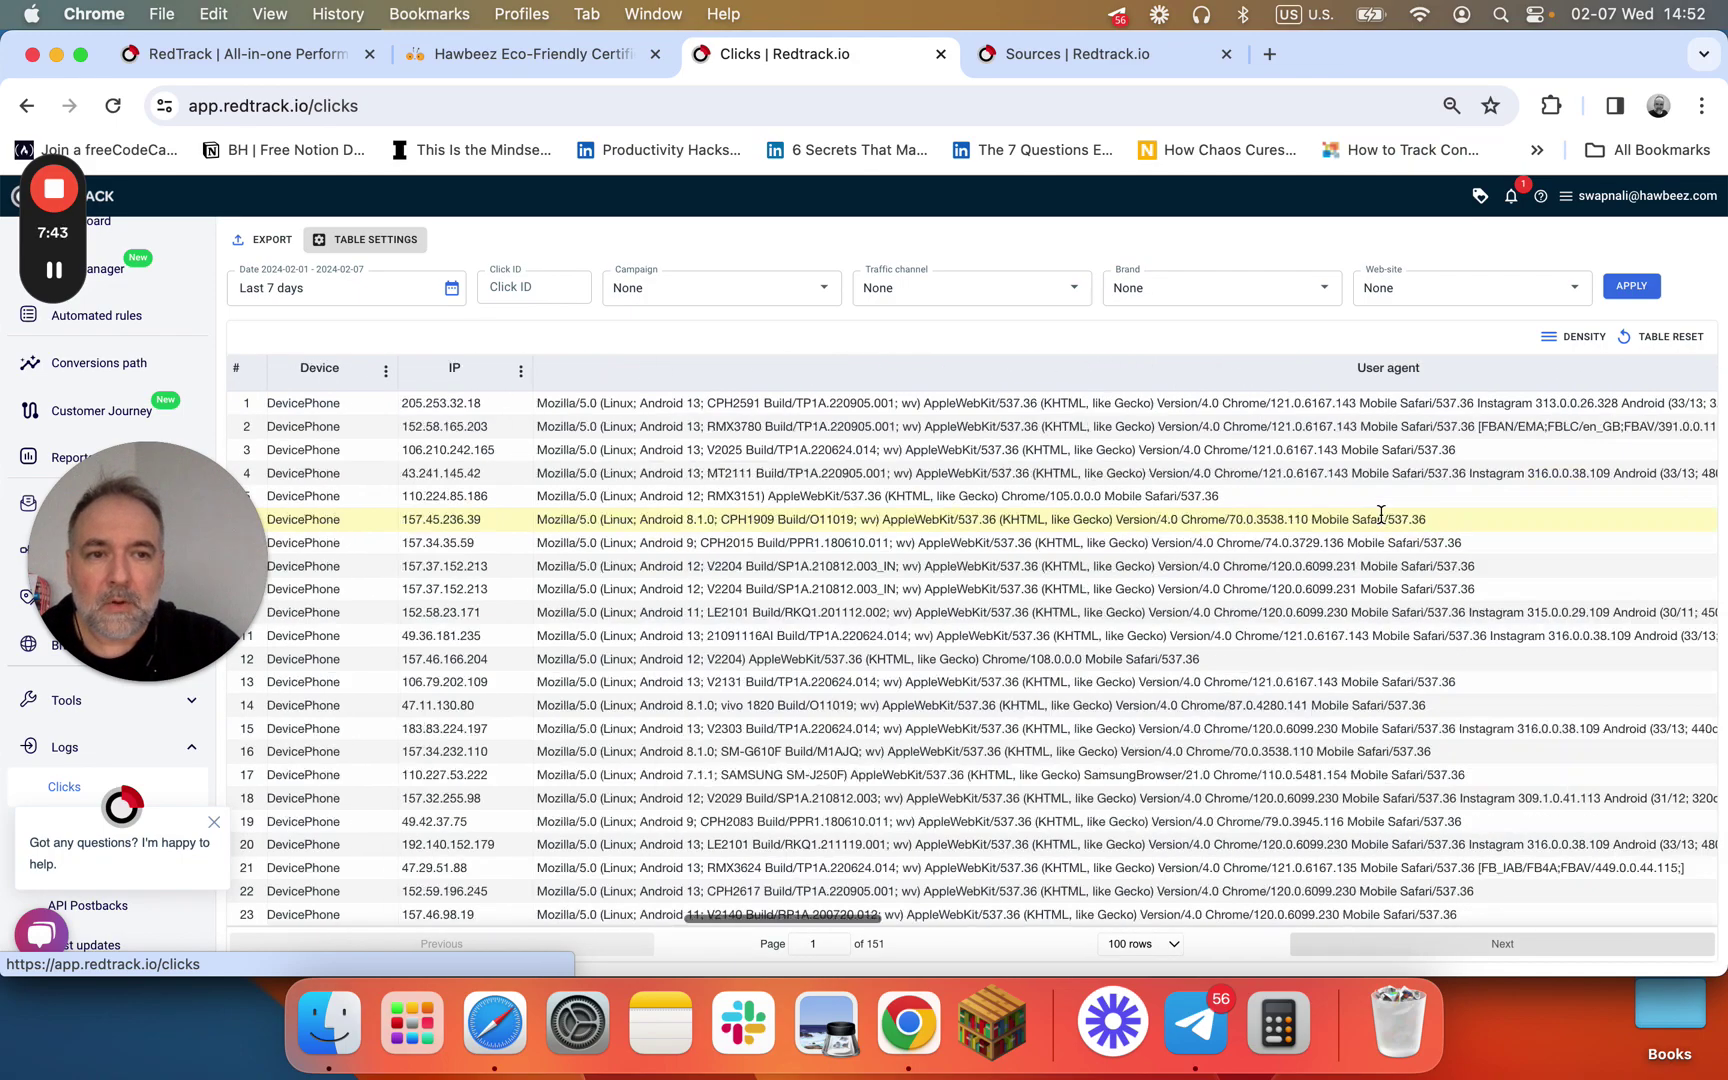
scroll(1381, 521, right, 20)
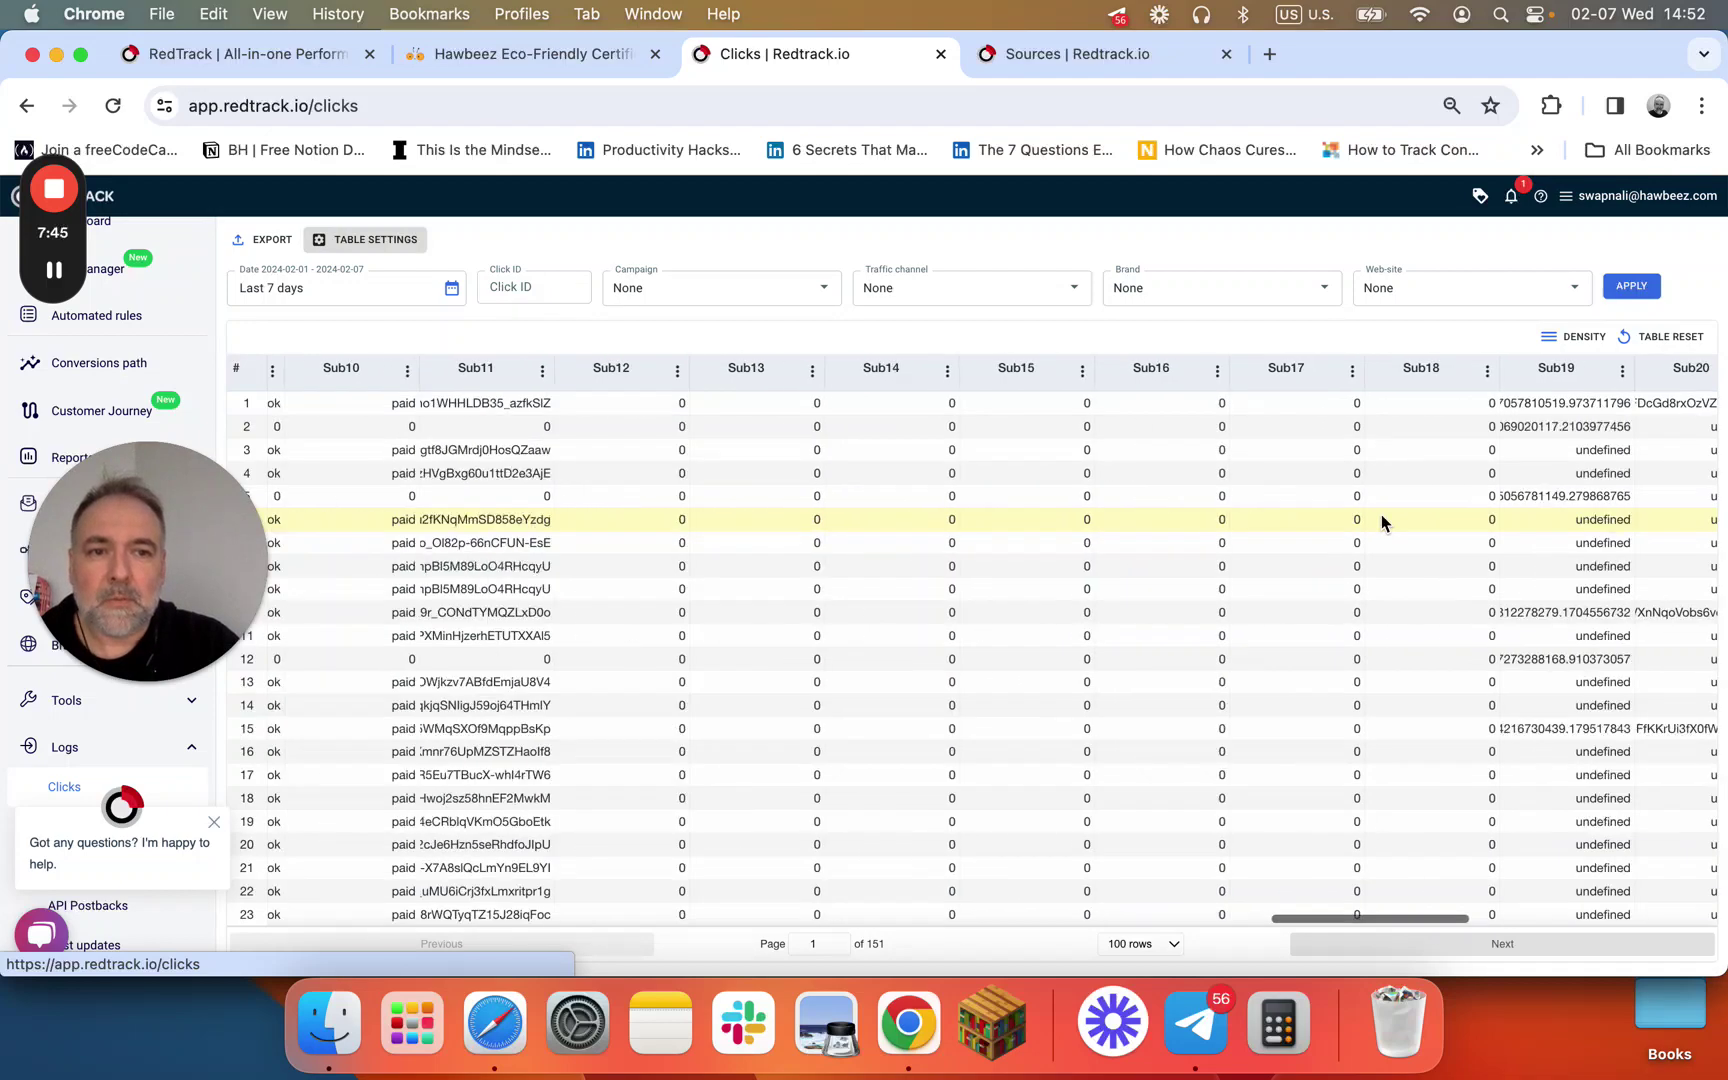
scroll(1370, 512, right, 2)
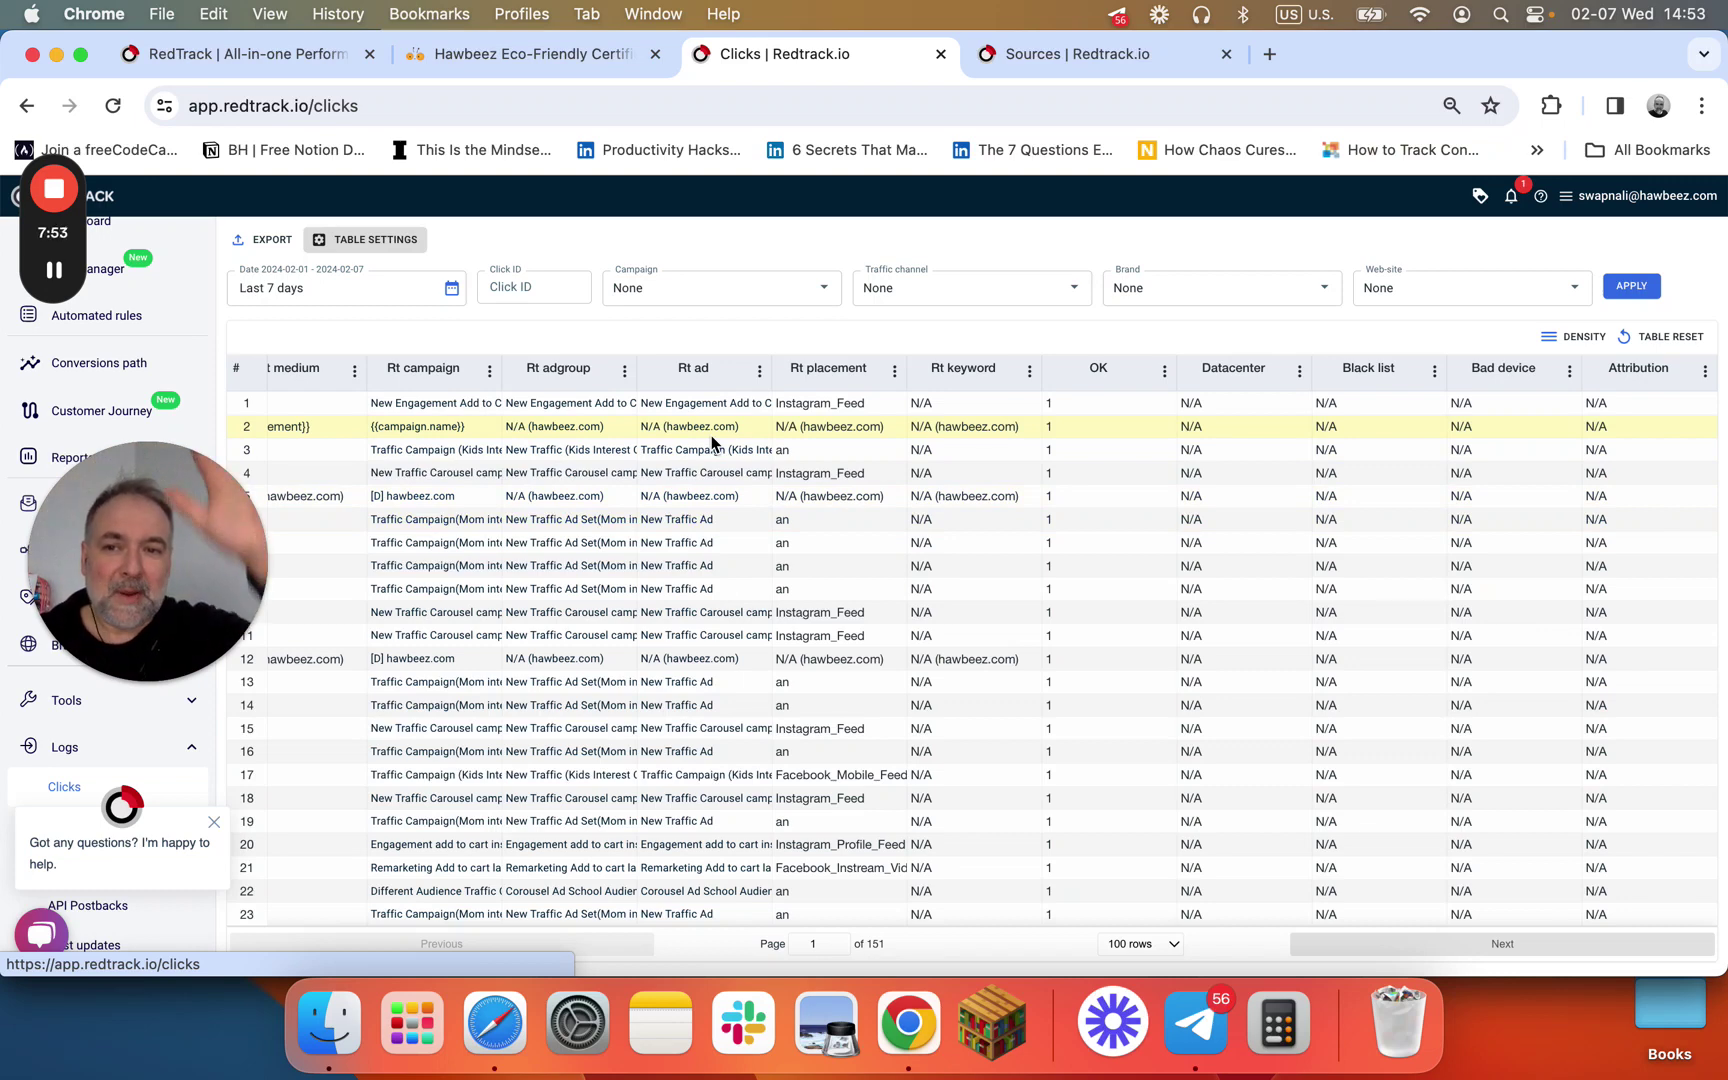
click(293, 58)
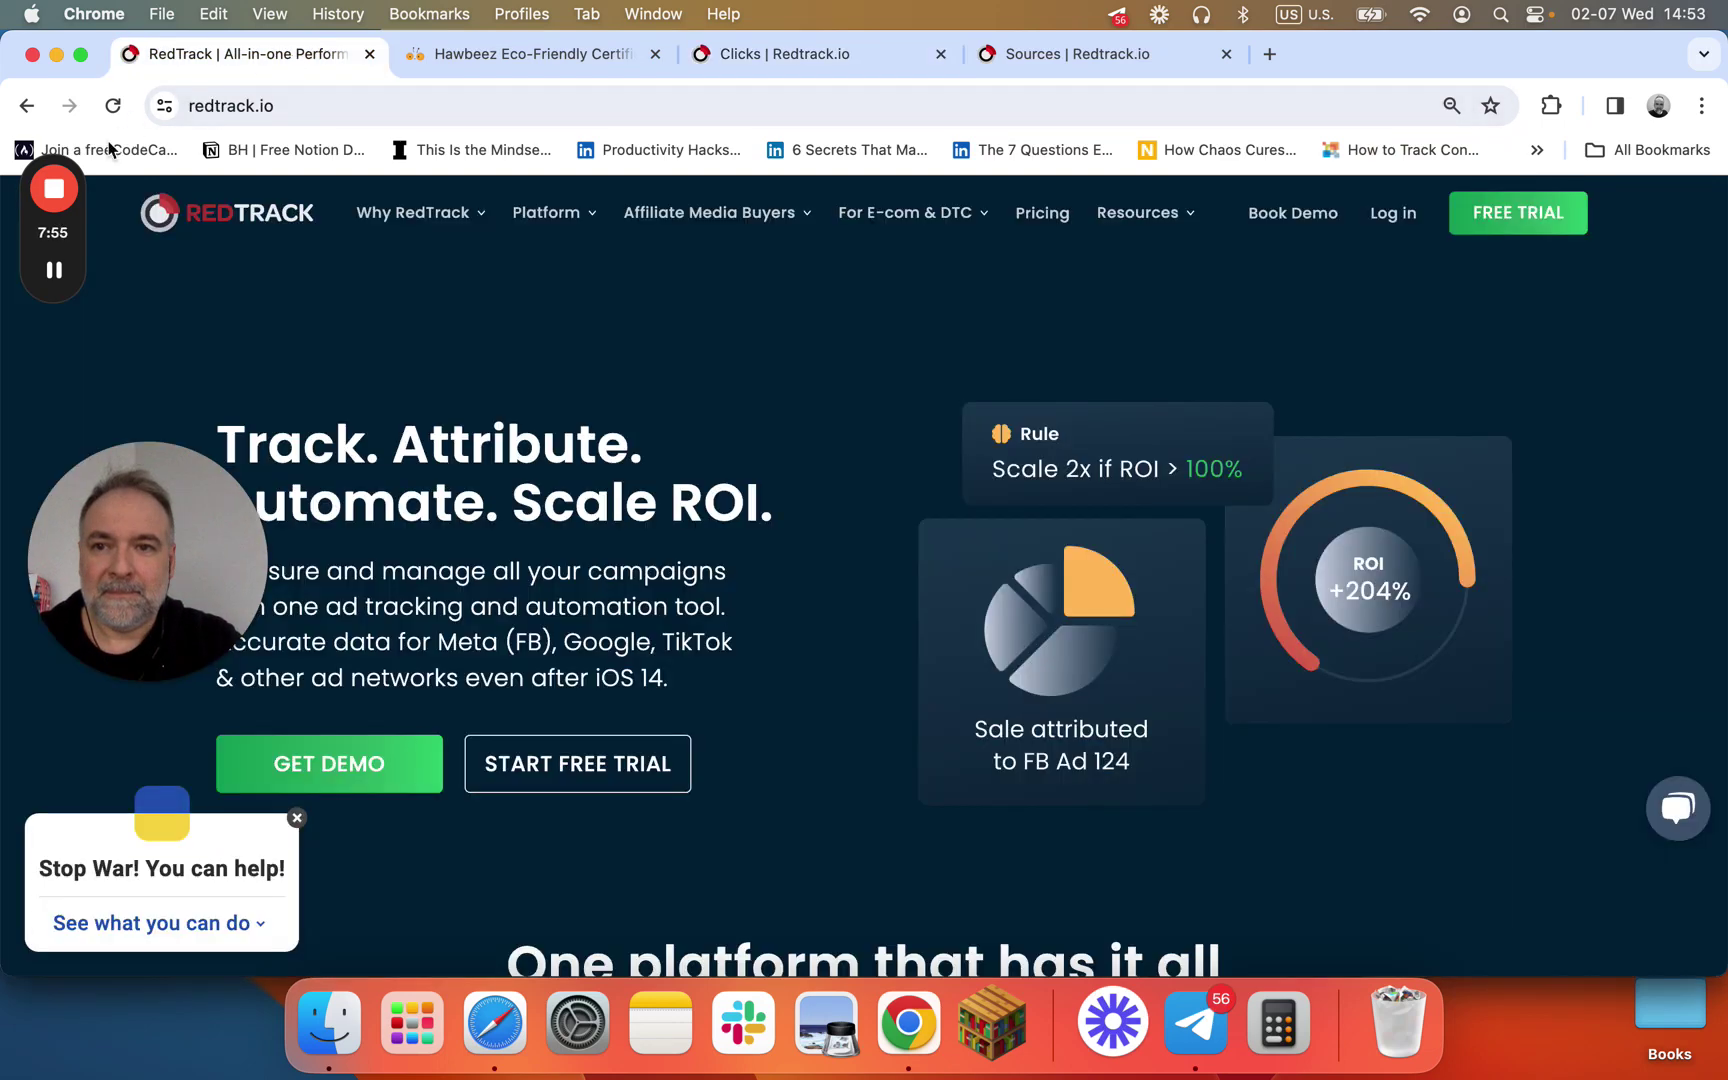